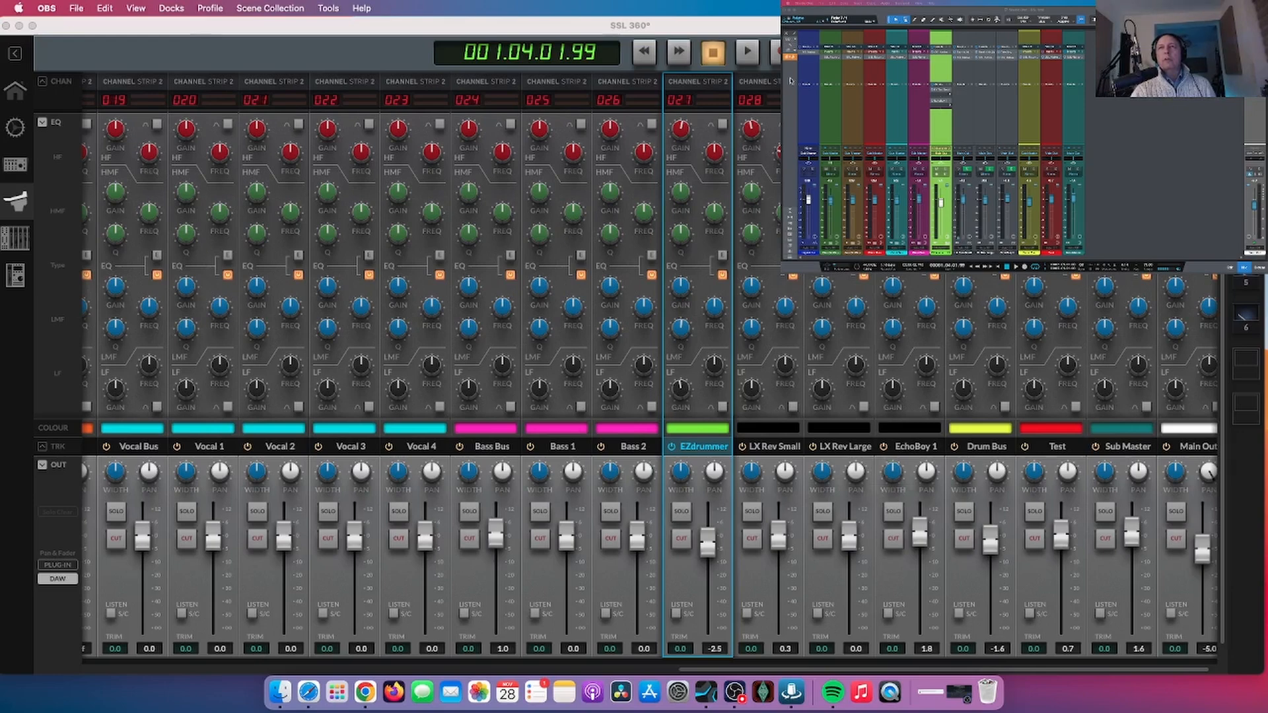
- Collapse the EQ section of all channel strips, and fold the output fader section away and back
{"action": "left_click", "coordinate": [791, 60]}
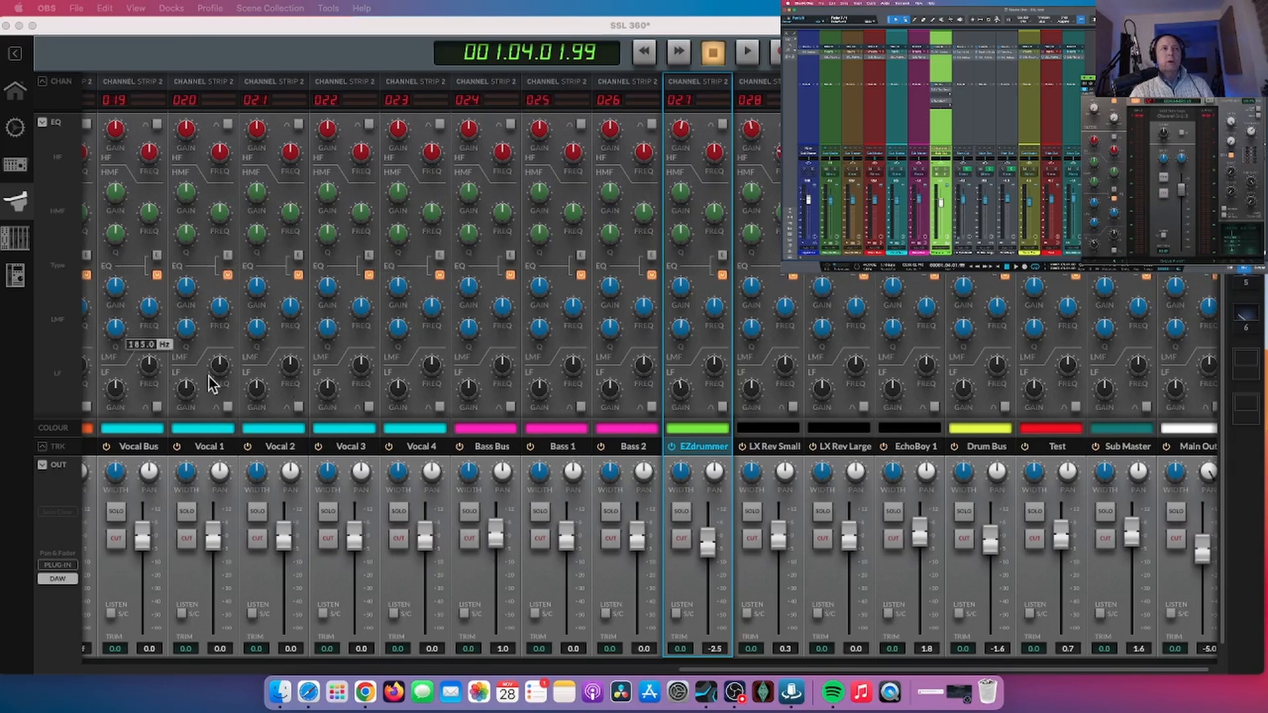
{"action": "left_click_drag", "start_coordinate": [838, 669], "coordinate": [848, 668]}
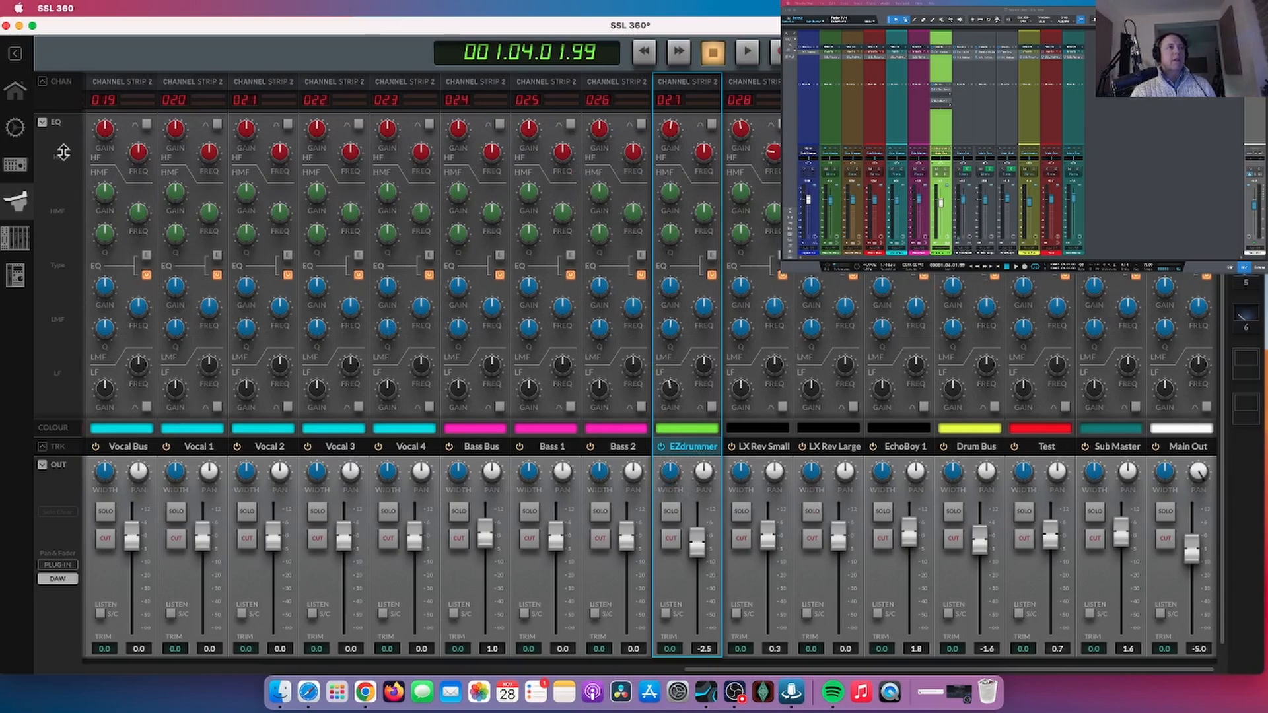
{"action": "left_click", "coordinate": [41, 123]}
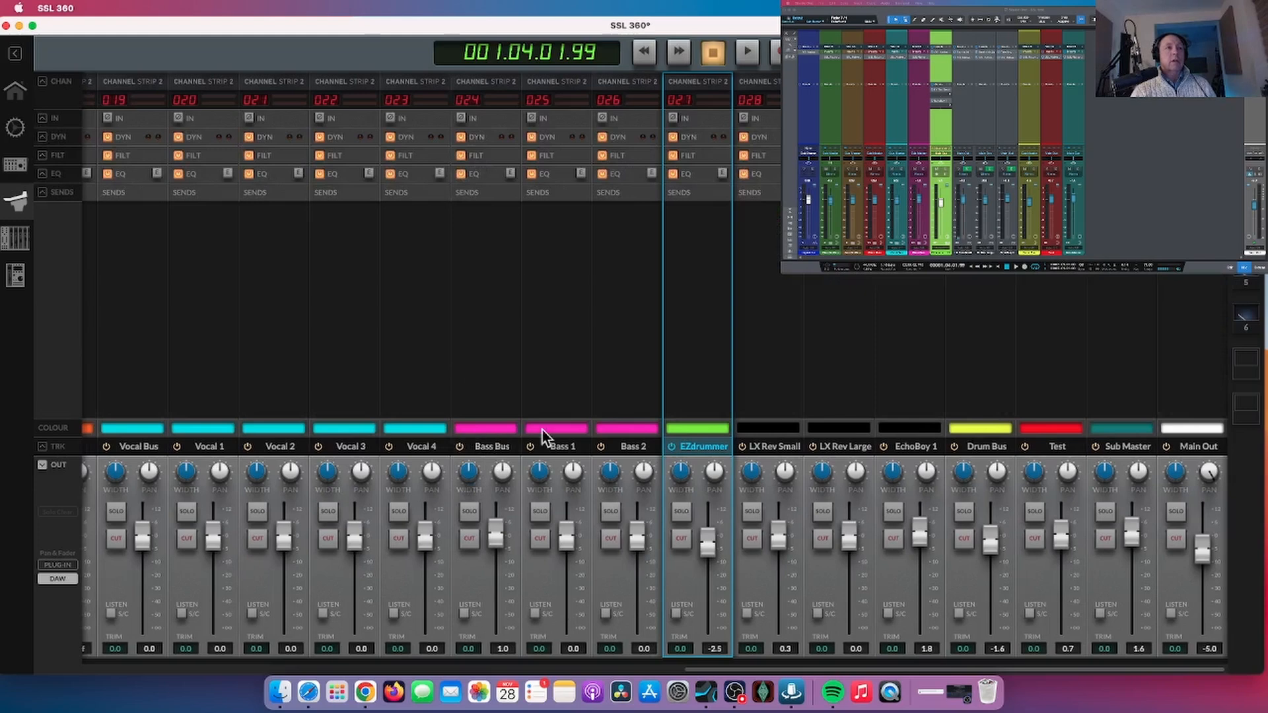
{"action": "left_click", "coordinate": [42, 465]}
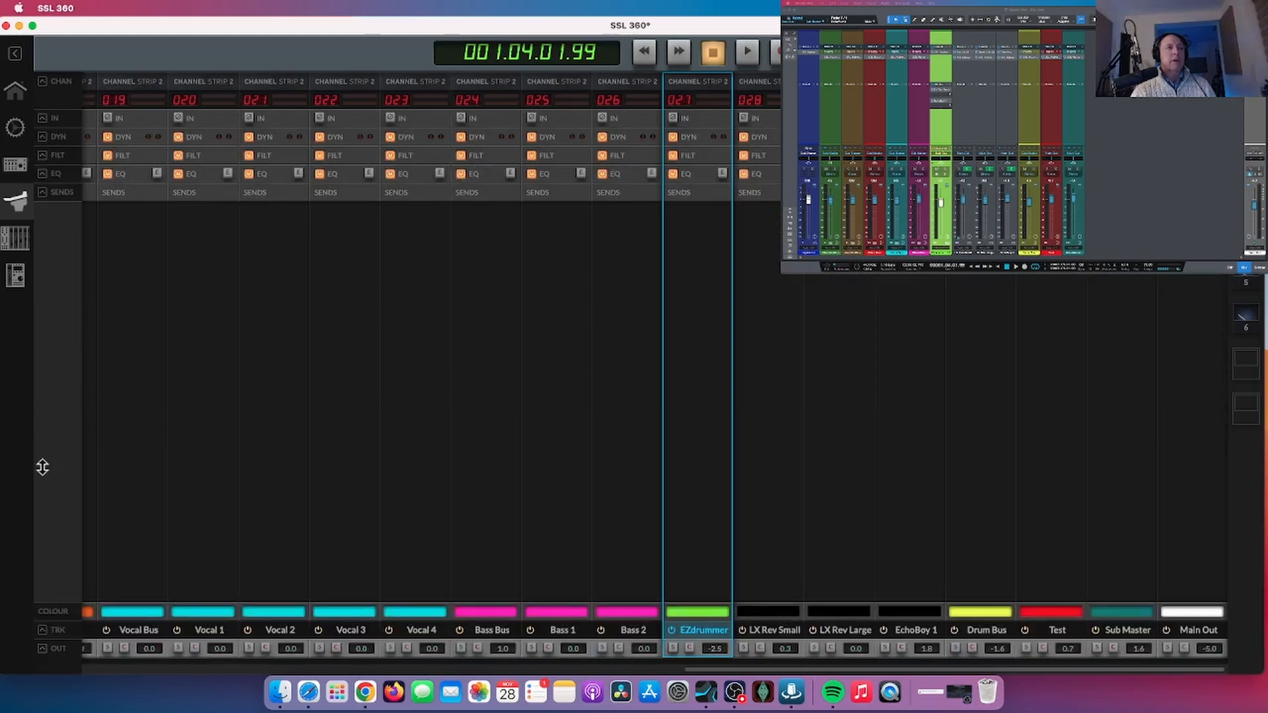
{"action": "left_click", "coordinate": [42, 648]}
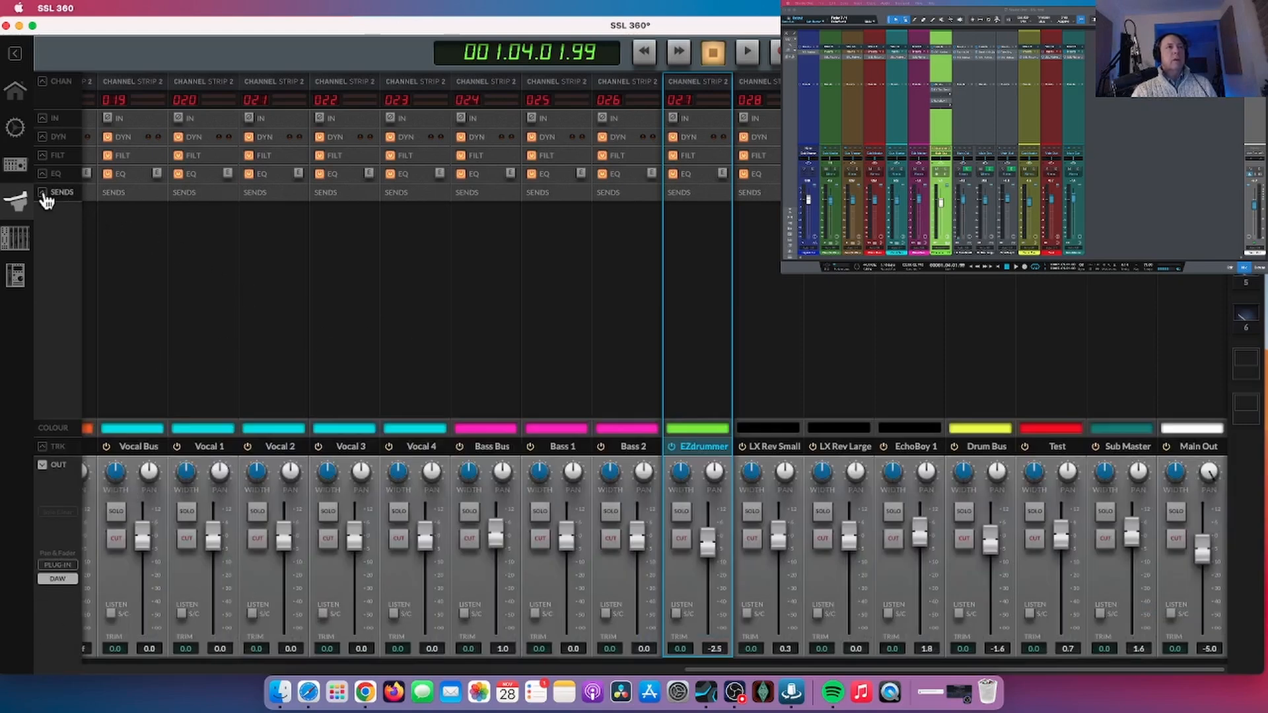
- Expand the EQ section of the channel strips, look through all its bands, and collapse it again
{"action": "left_click", "coordinate": [42, 173]}
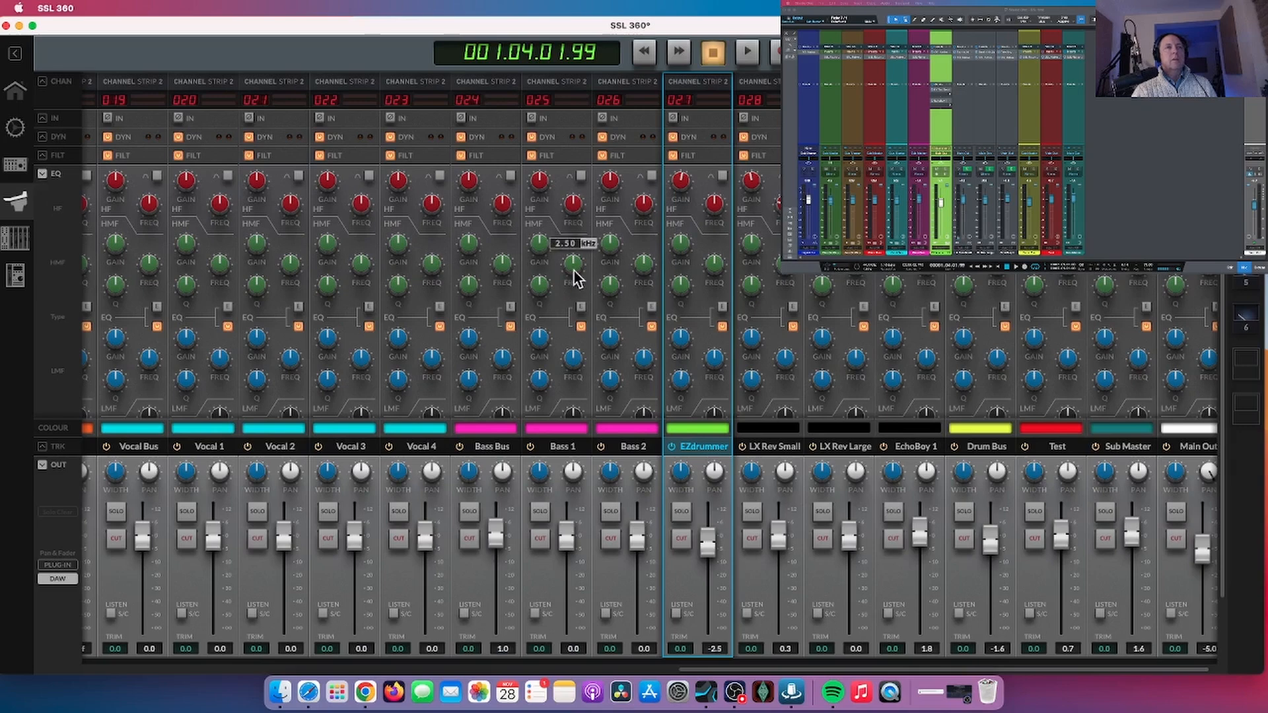
{"action": "scroll", "coordinate": [854, 312], "scroll_direction": "down", "scroll_amount": 2}
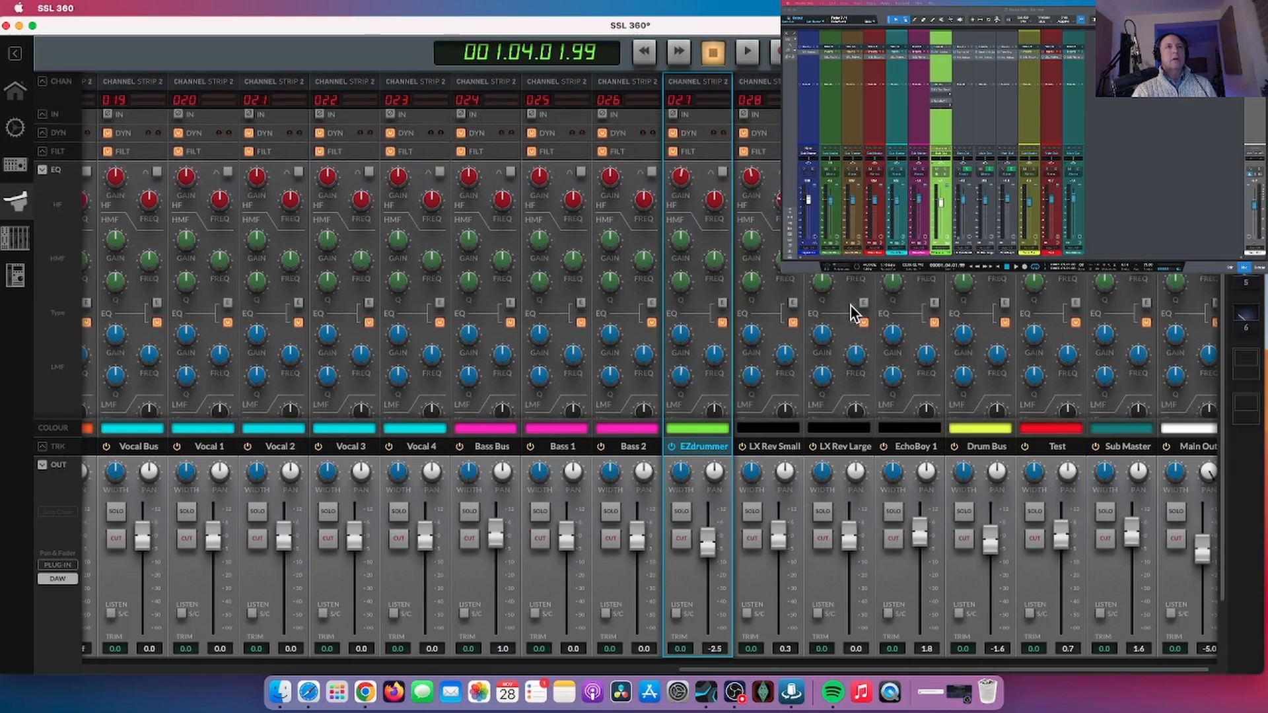
{"action": "scroll", "coordinate": [854, 312], "scroll_direction": "down", "scroll_amount": 3}
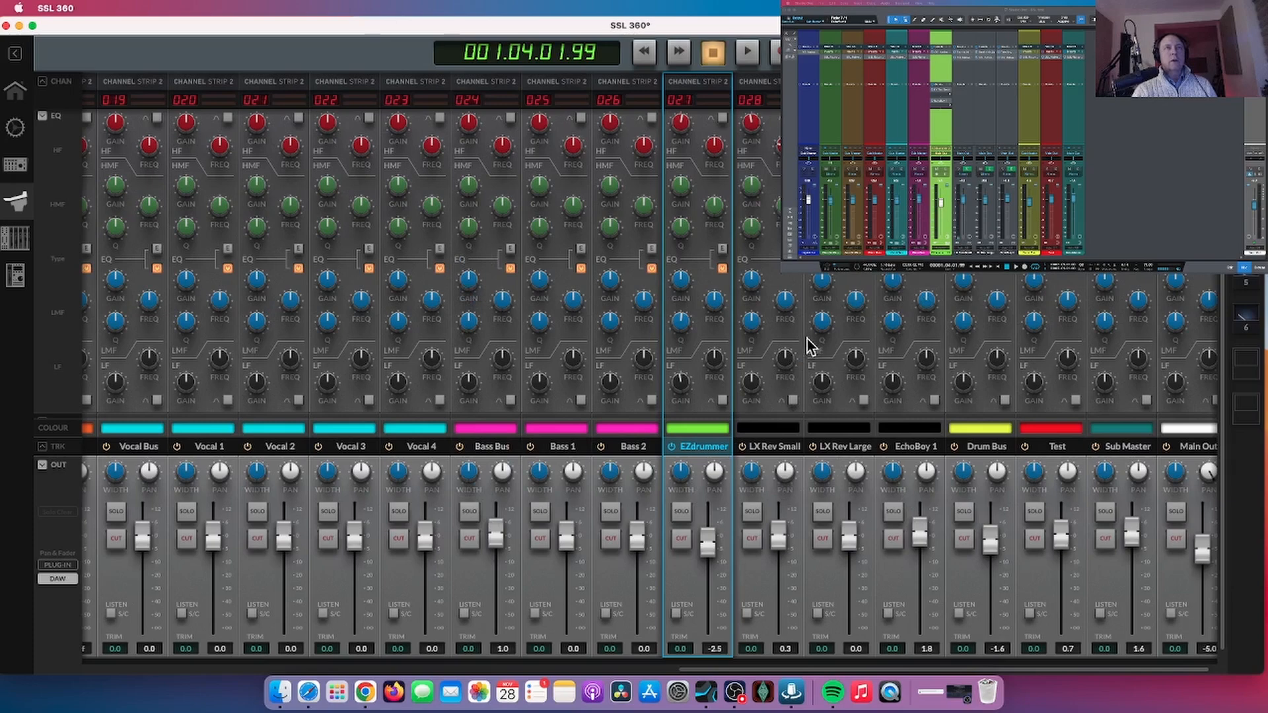
{"action": "left_click", "coordinate": [42, 117]}
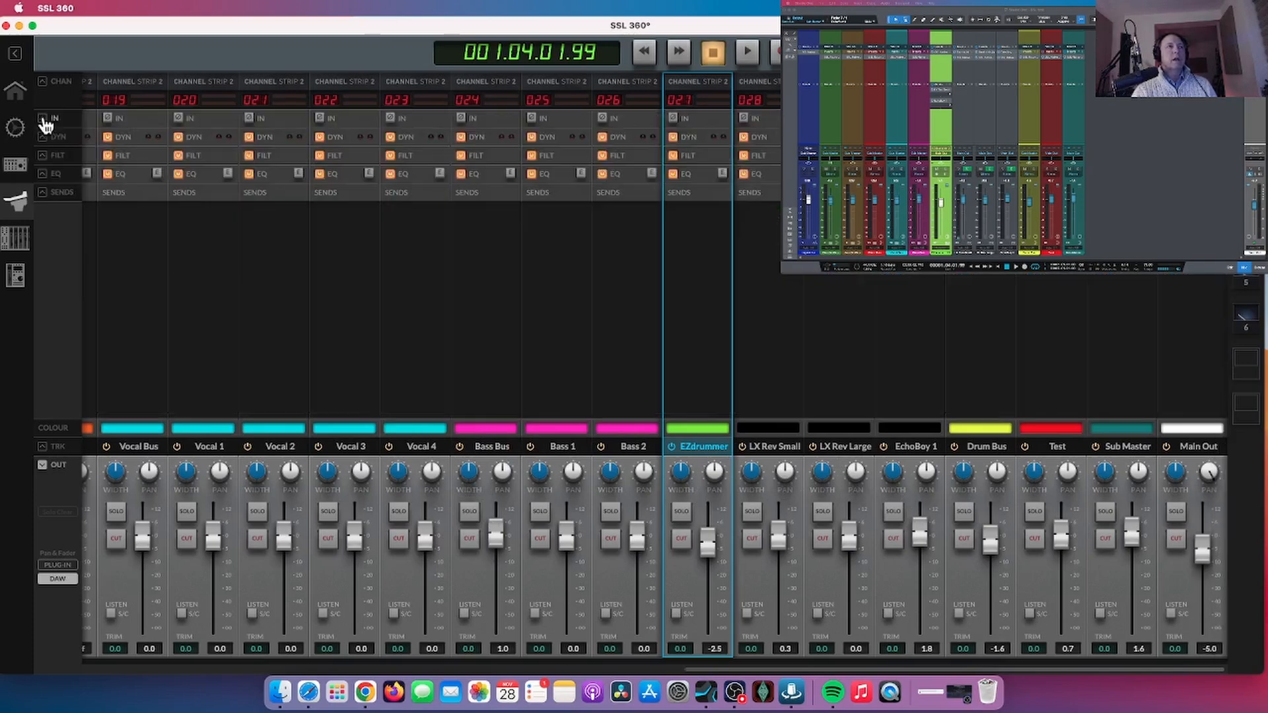
- Expand the sends section, inspect sends 1 and 2 on the EZdrummer channel, and collapse the section again
{"action": "left_click", "coordinate": [43, 192]}
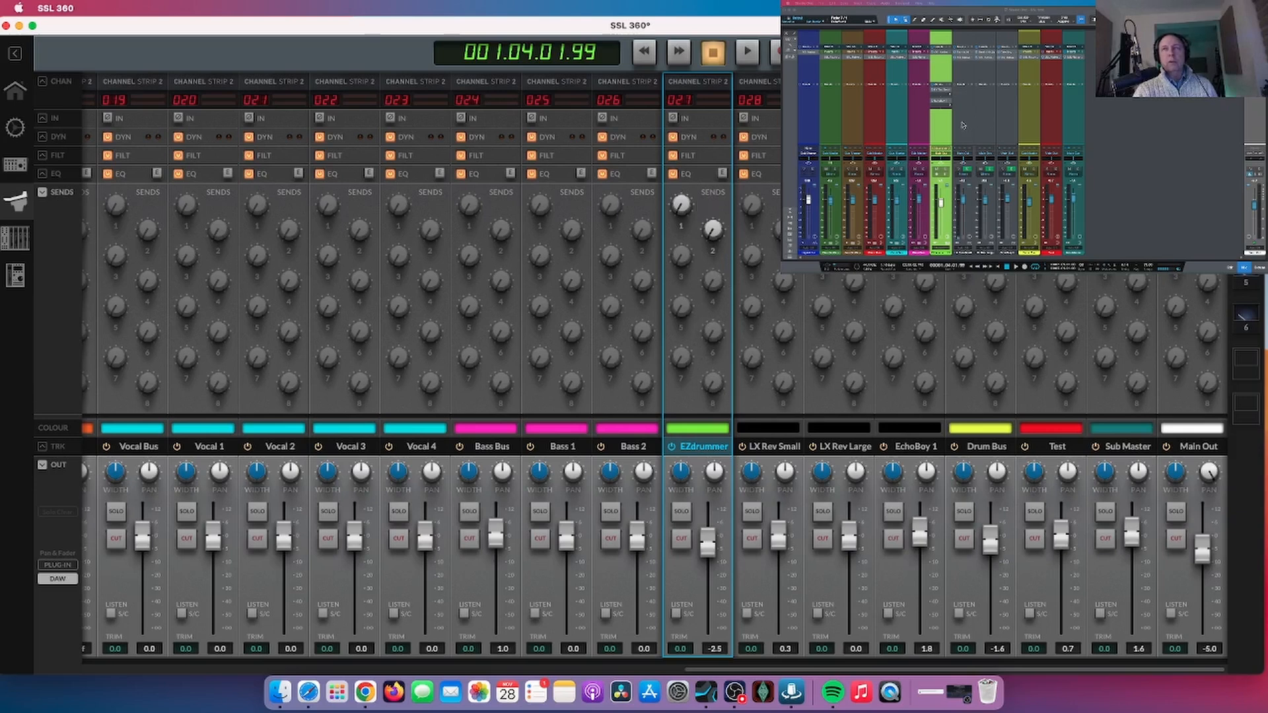
{"action": "mouse_move", "coordinate": [684, 205]}
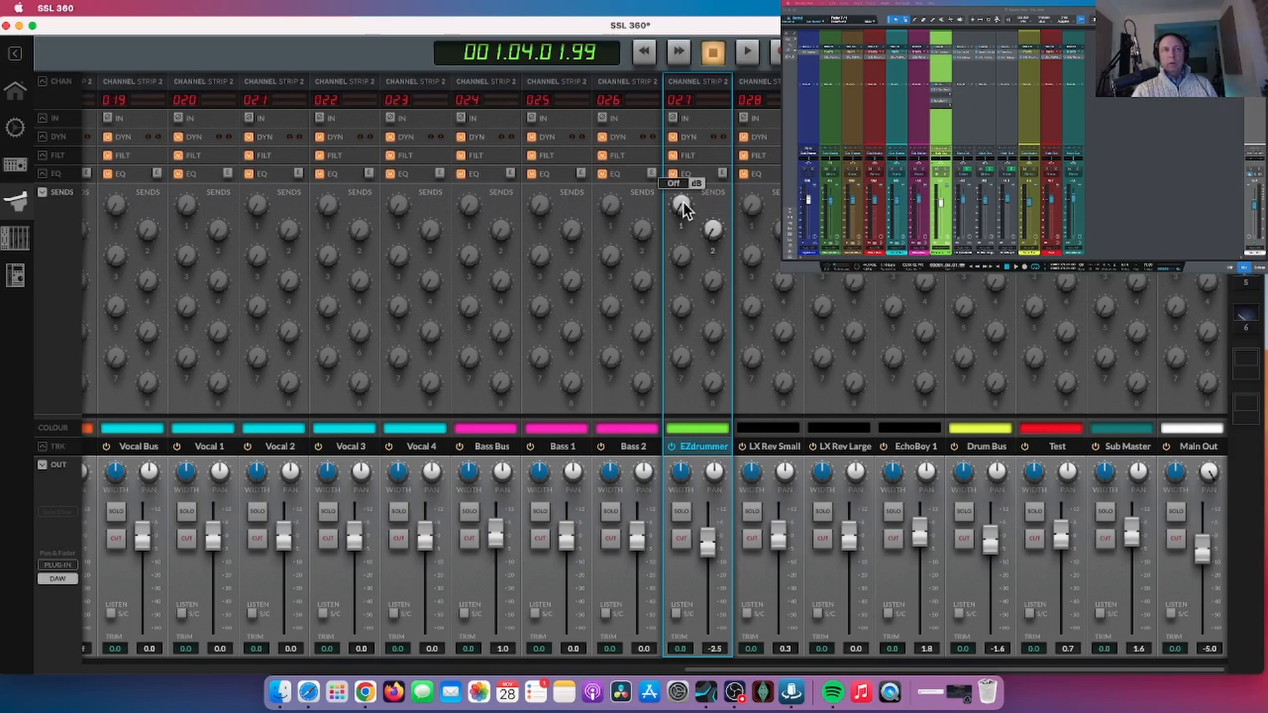
{"action": "mouse_move", "coordinate": [710, 225]}
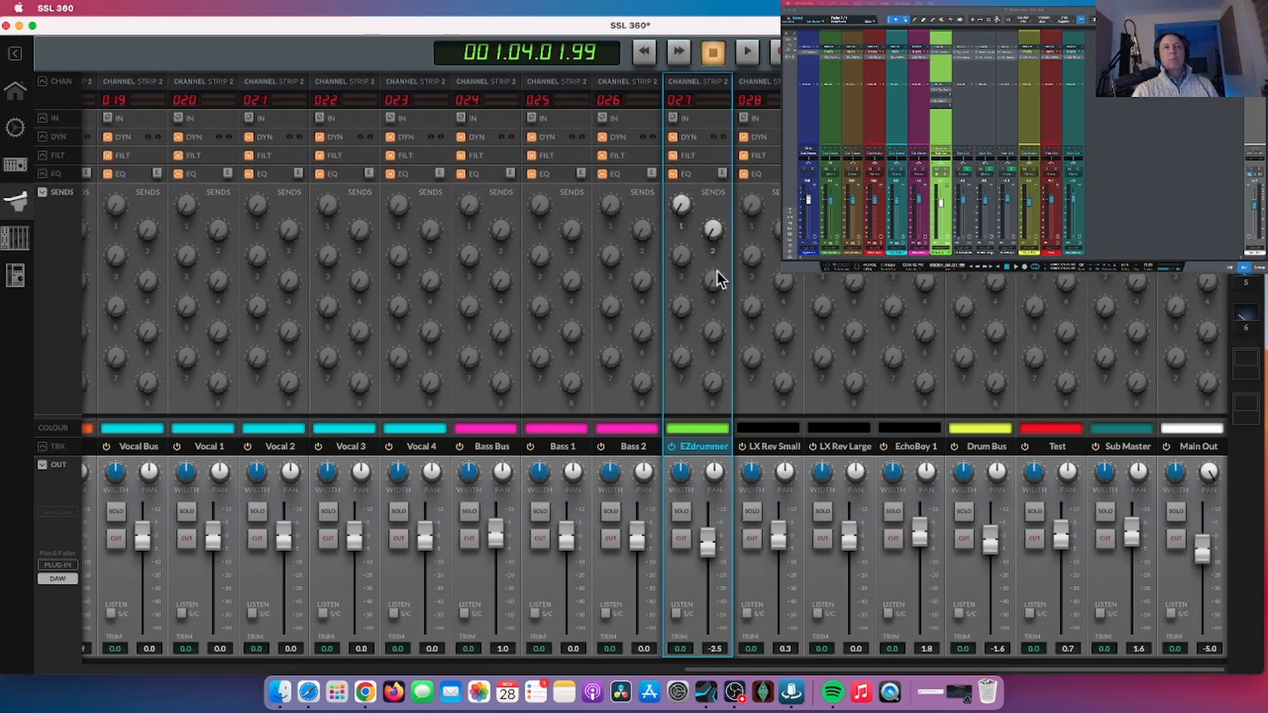
{"action": "mouse_move", "coordinate": [788, 485]}
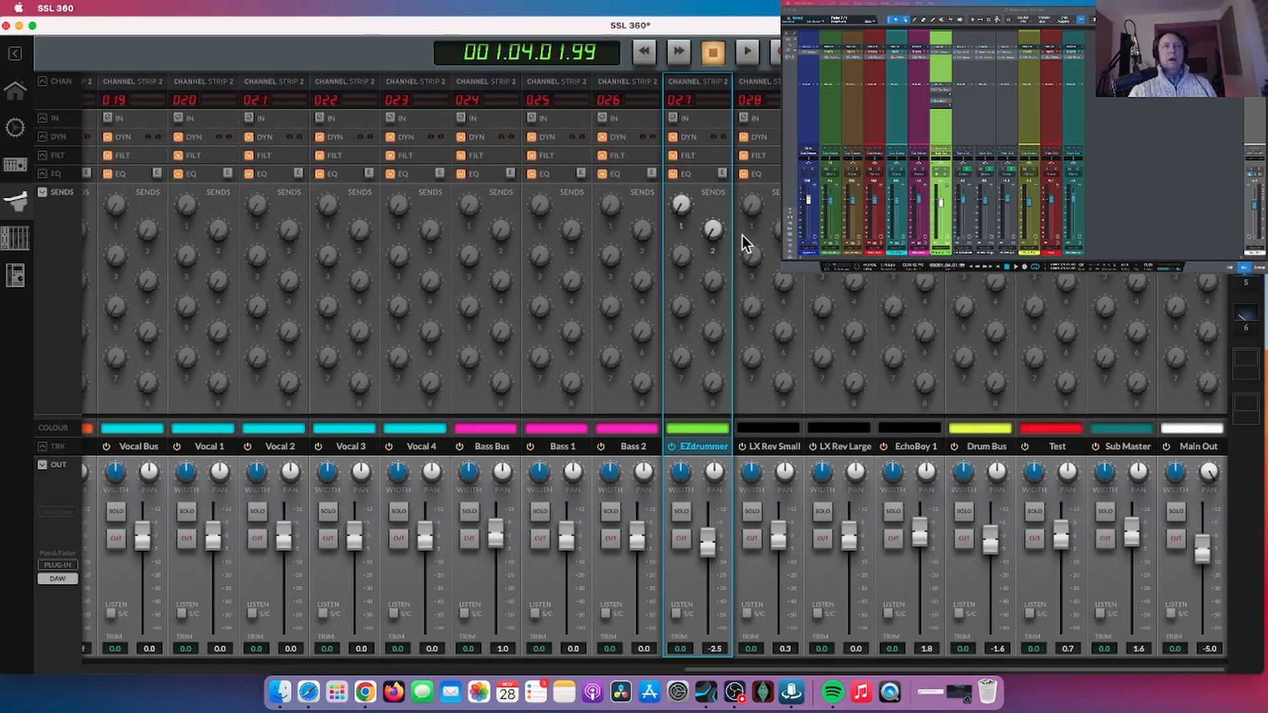
{"action": "left_click", "coordinate": [44, 195]}
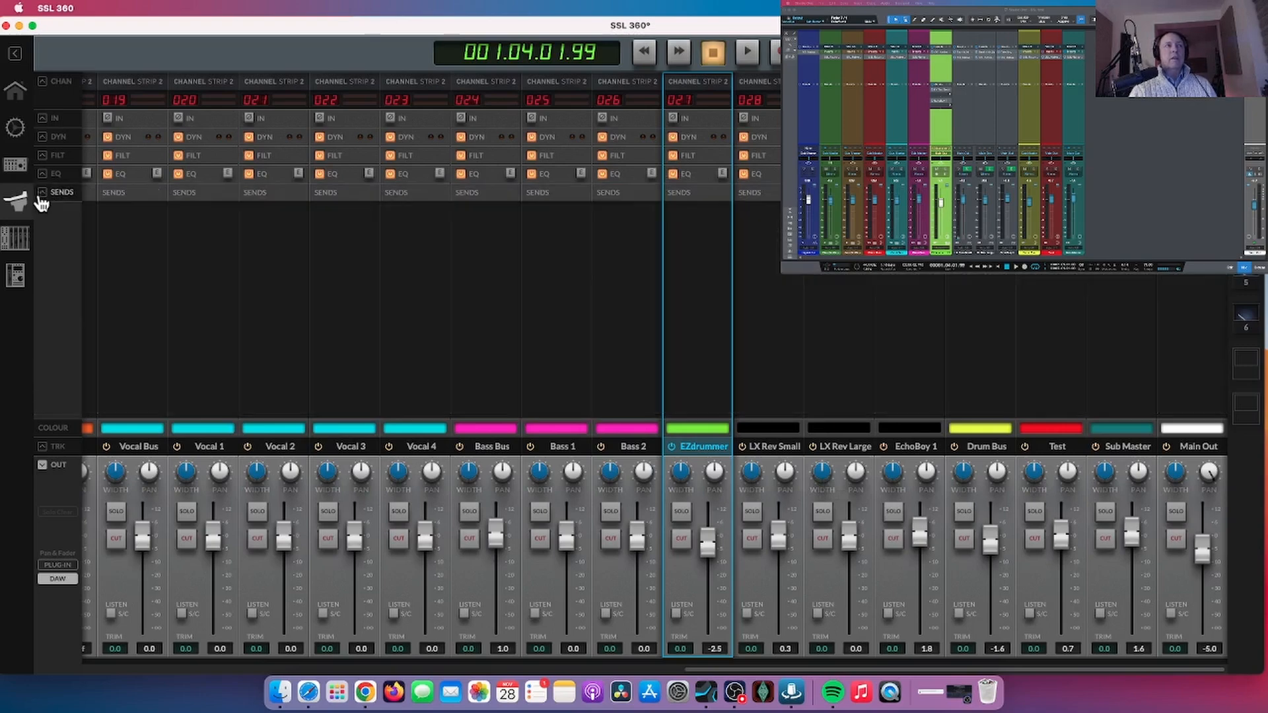
- Expand and collapse the EQ, filter, dynamics and input sections one after another to inspect their controls
{"action": "left_click", "coordinate": [42, 175]}
{"action": "left_click", "coordinate": [43, 175]}
{"action": "left_click", "coordinate": [43, 157]}
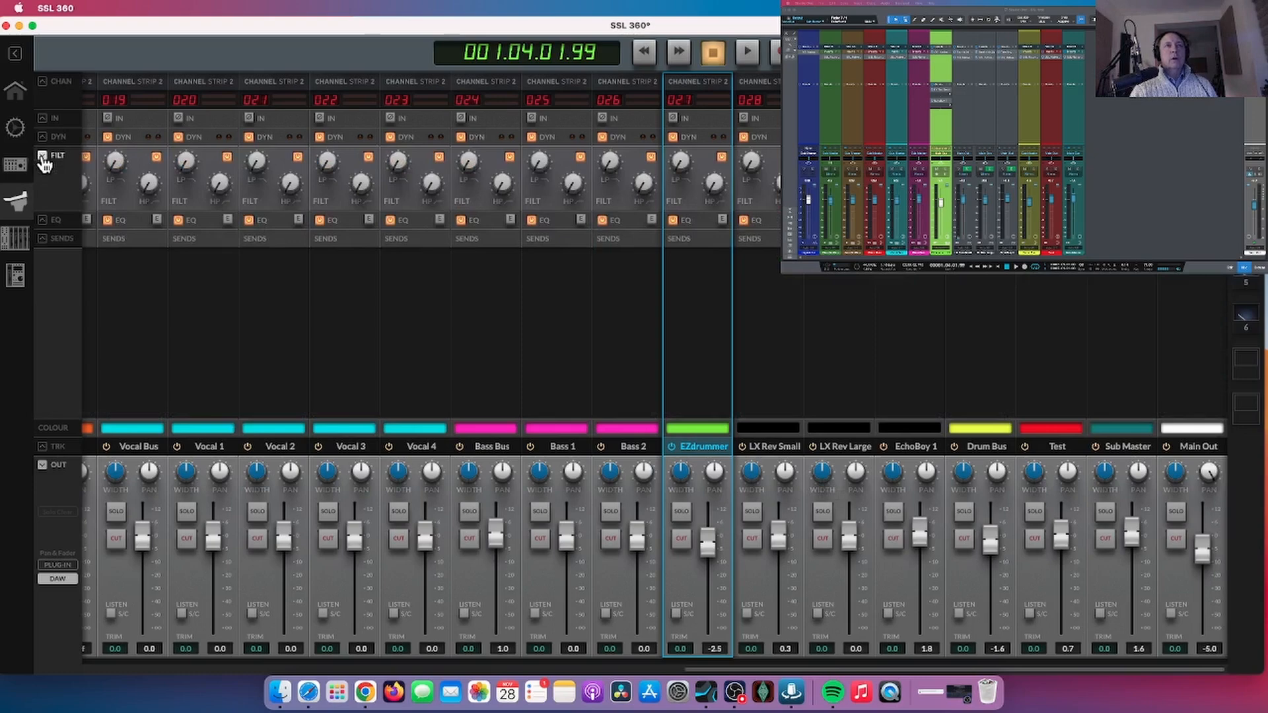
{"action": "left_click", "coordinate": [43, 137]}
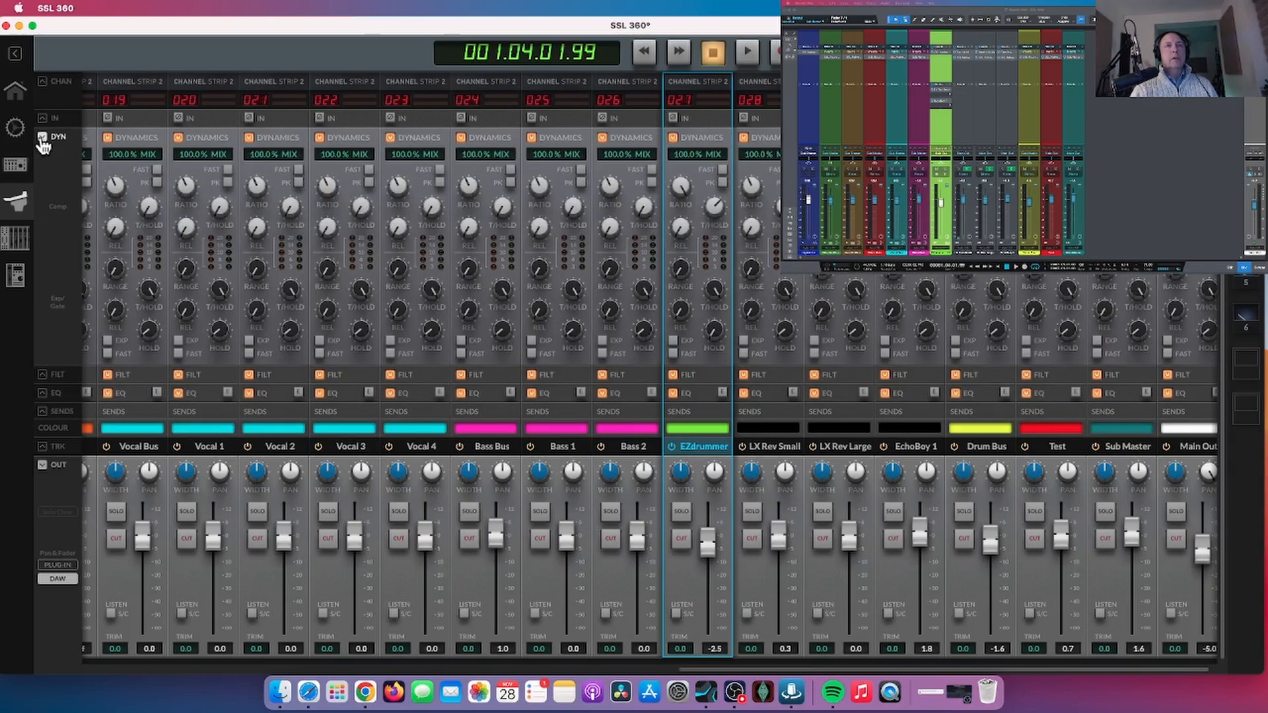
{"action": "left_click", "coordinate": [42, 137]}
{"action": "left_click", "coordinate": [42, 118]}
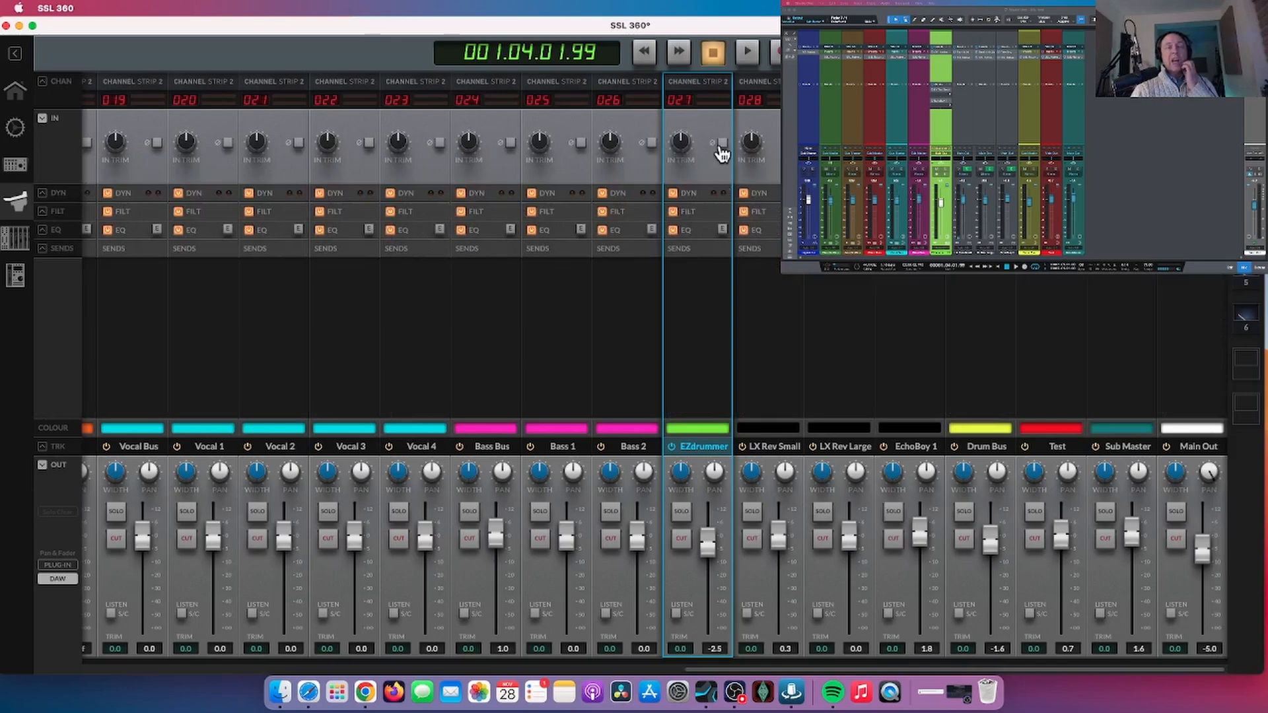
{"action": "left_click", "coordinate": [42, 119]}
- Show the plug-in mixer's options sidebar and browse across the channel strips to the Main Out
{"action": "left_click", "coordinate": [14, 54]}
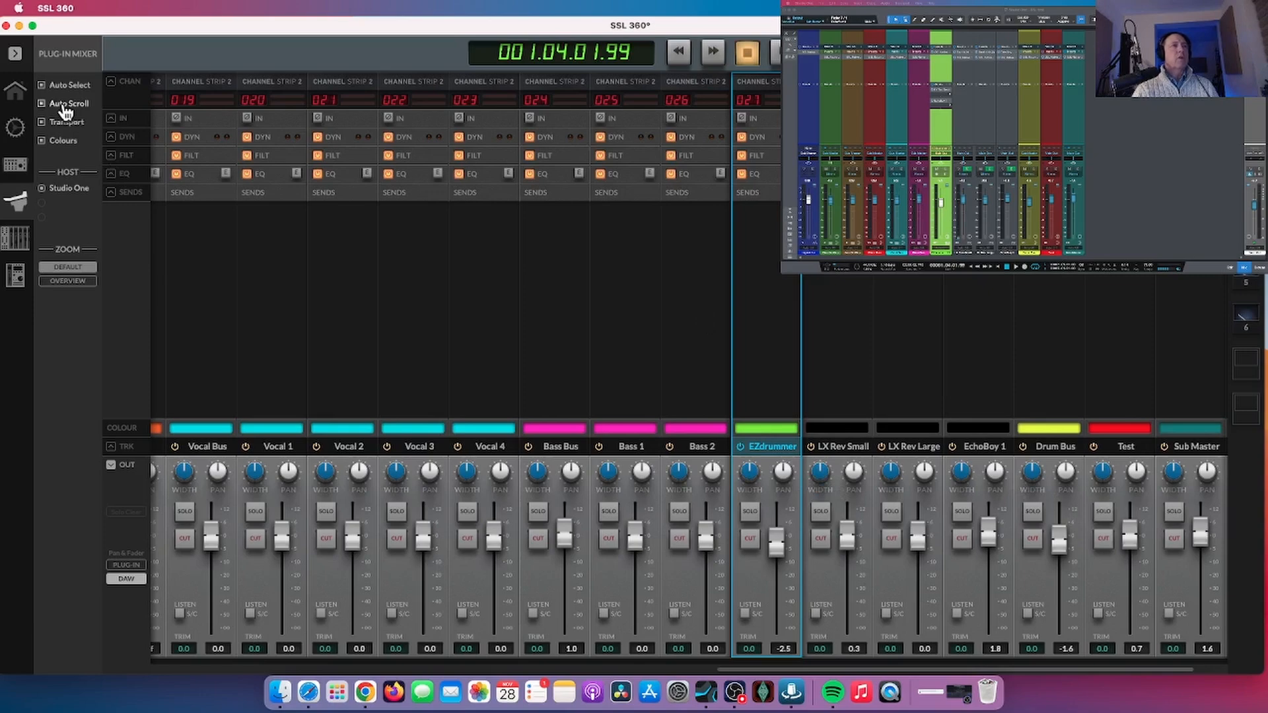
{"action": "scroll", "coordinate": [746, 560], "scroll_direction": "left", "scroll_amount": 5}
{"action": "scroll", "coordinate": [744, 553], "scroll_direction": "left", "scroll_amount": 3}
{"action": "scroll", "coordinate": [743, 554], "scroll_direction": "right", "scroll_amount": 6}
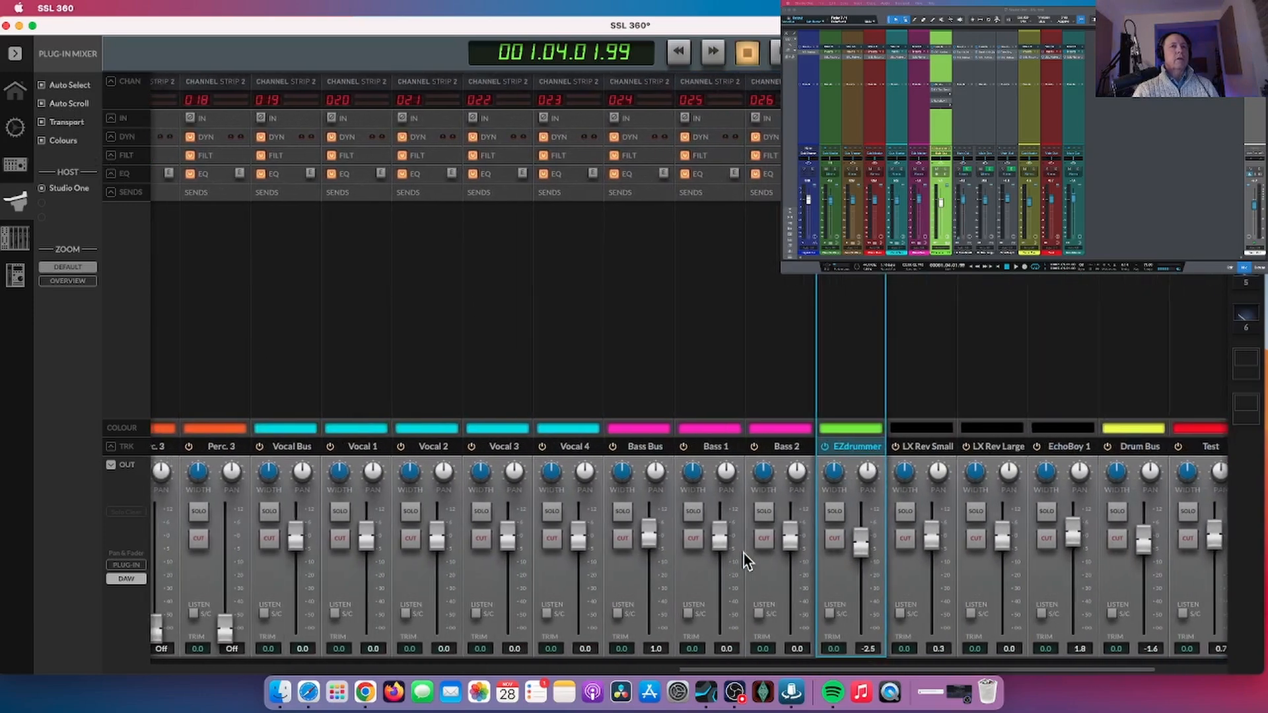
{"action": "scroll", "coordinate": [743, 553], "scroll_direction": "right", "scroll_amount": 4}
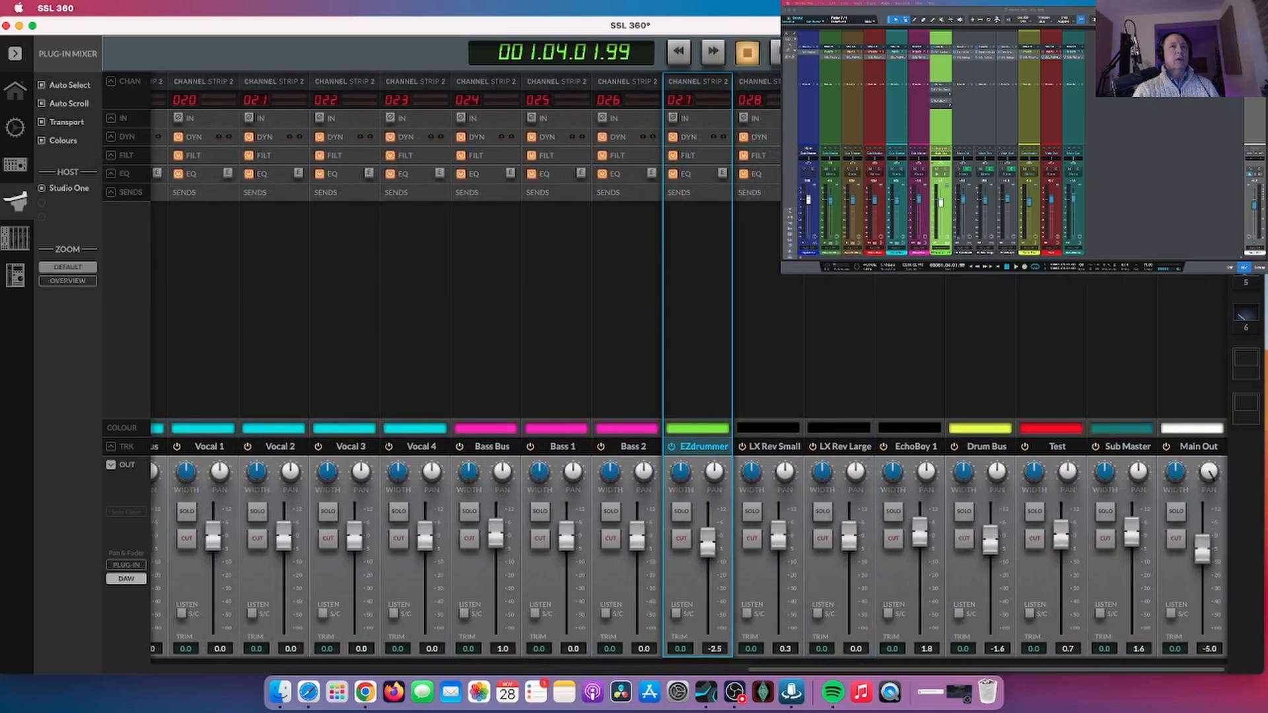
- Switch the Transport and Colours display options off and back on, one at a time
{"action": "left_click", "coordinate": [42, 122]}
{"action": "left_click", "coordinate": [43, 123]}
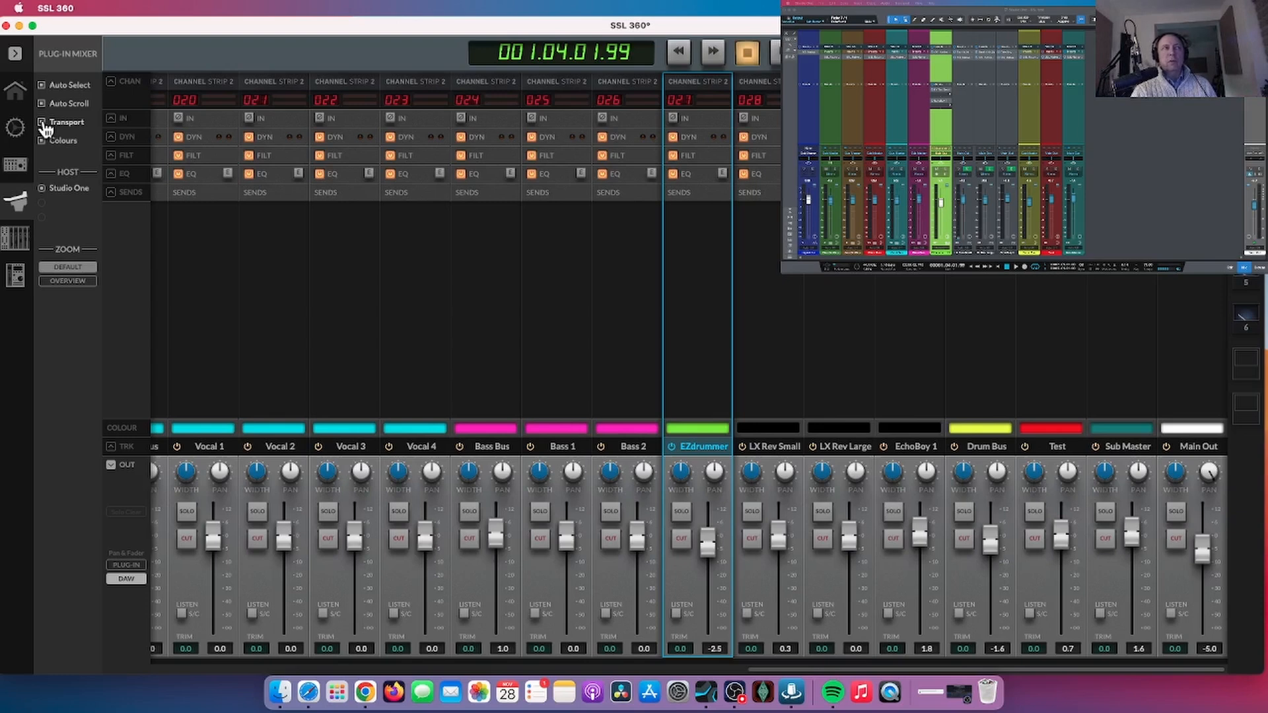
{"action": "left_click", "coordinate": [42, 141]}
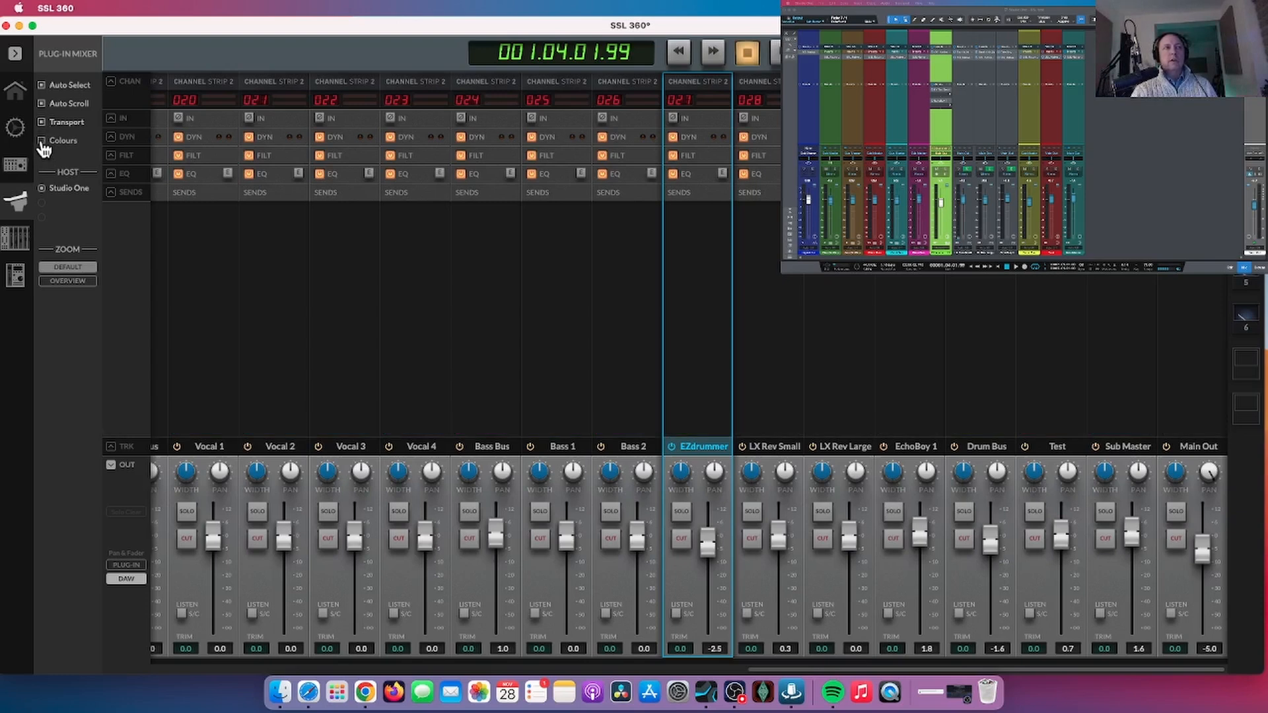
{"action": "left_click", "coordinate": [43, 142]}
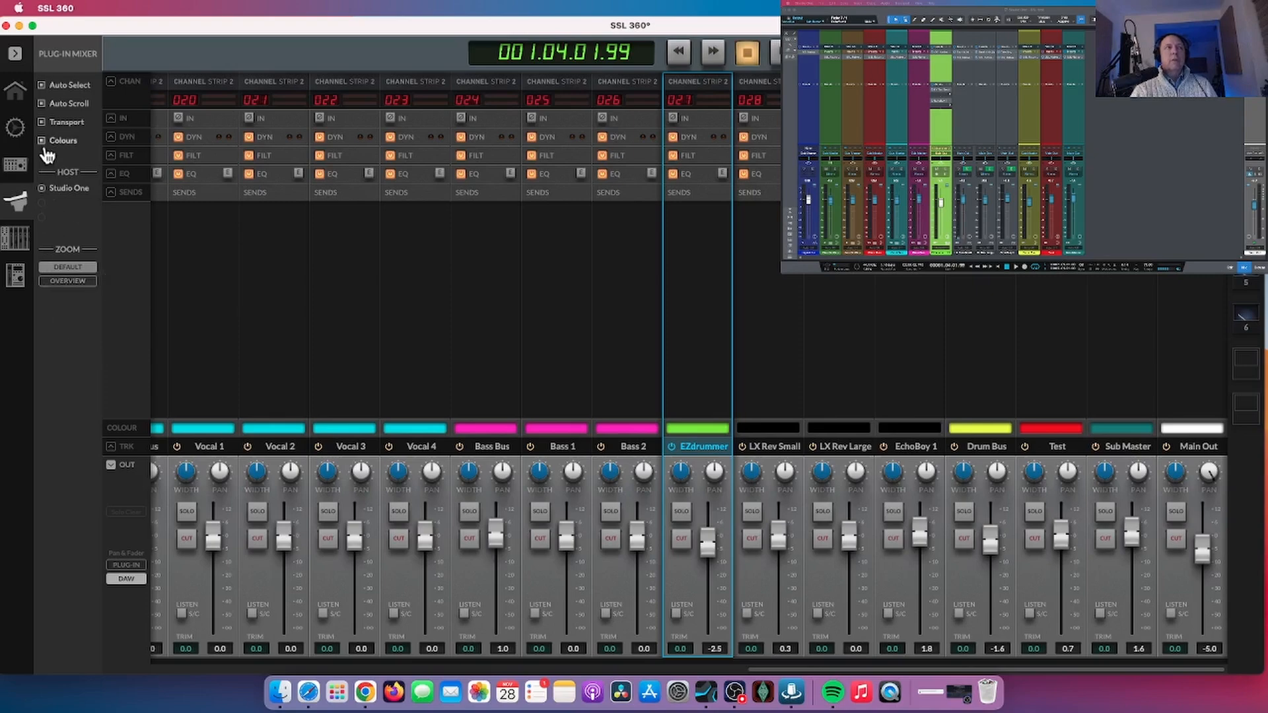
- Expand the EQ section of the channel strips and collapse the output fader section
{"action": "left_click", "coordinate": [111, 173]}
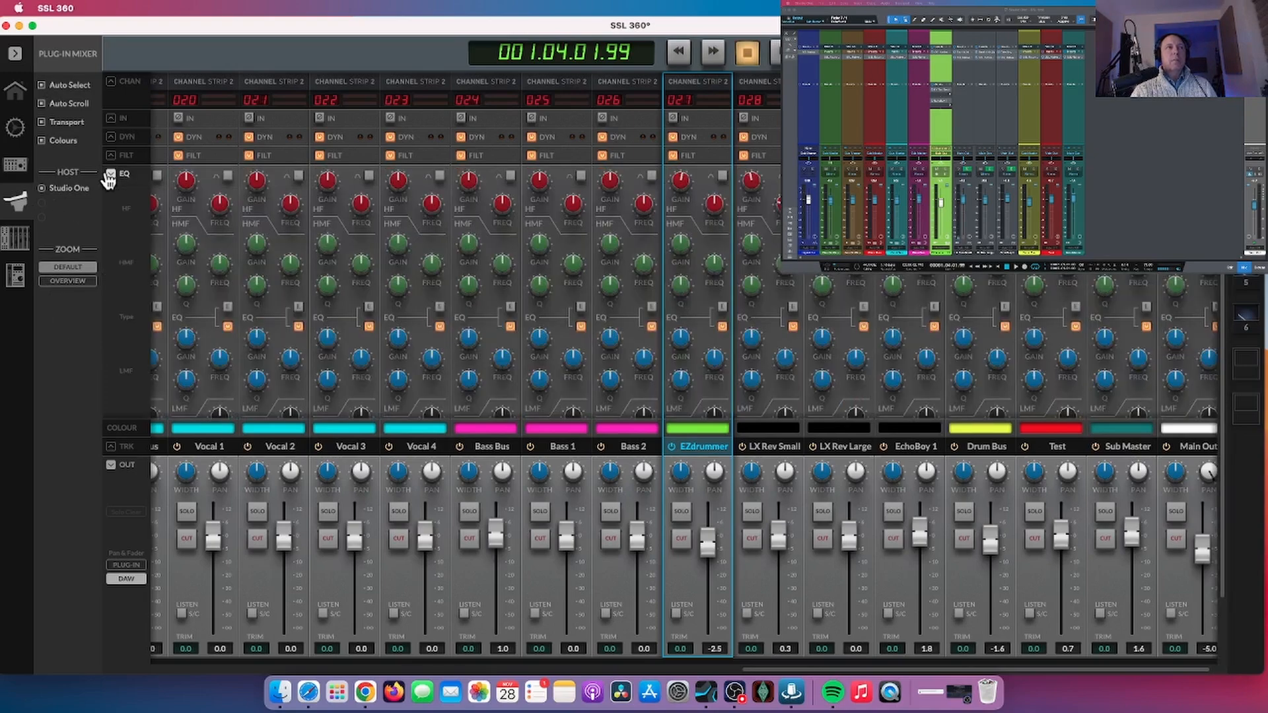
{"action": "left_click", "coordinate": [111, 466]}
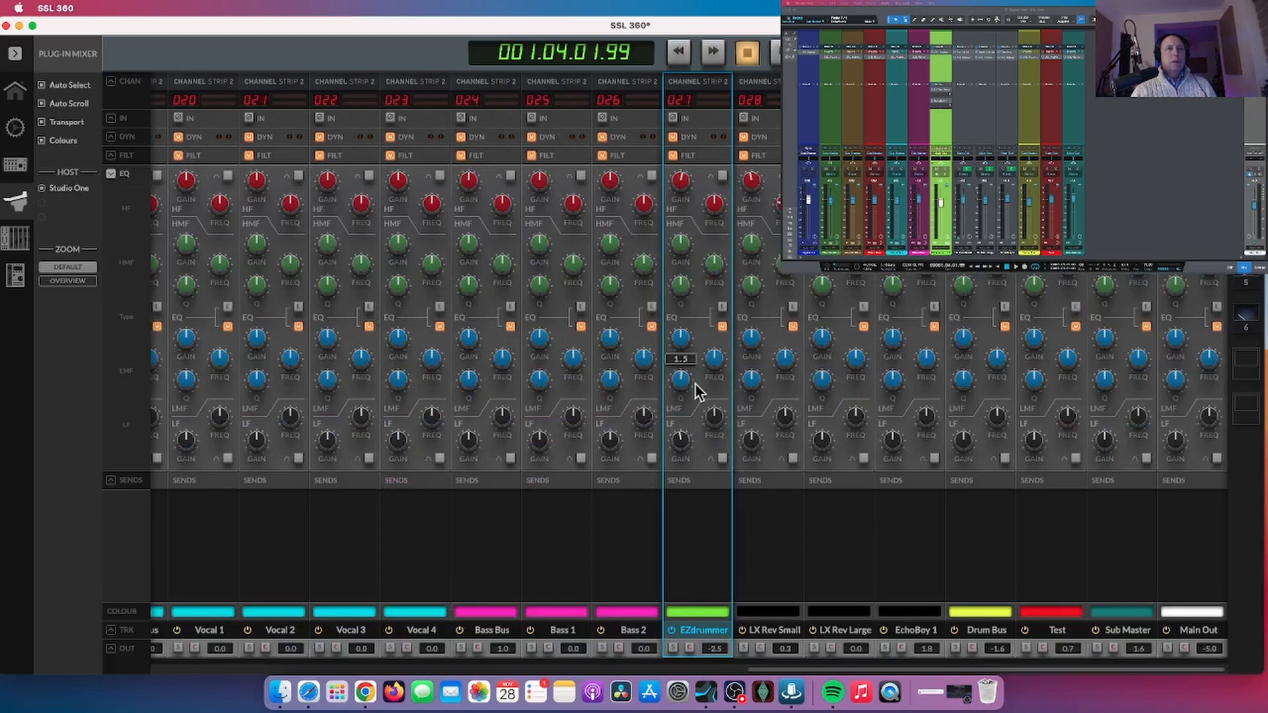
- Preview the mixer at the Overview zoom and return to the Default zoom
{"action": "left_click", "coordinate": [70, 268]}
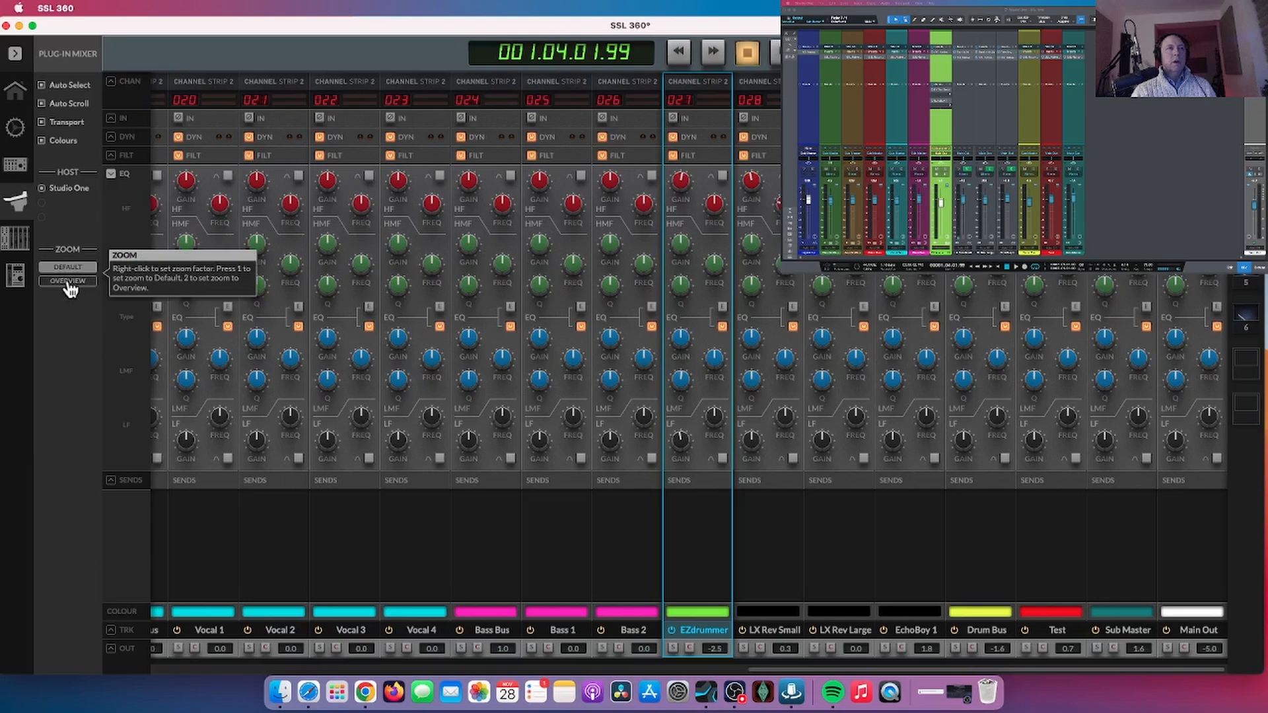
{"action": "left_click", "coordinate": [68, 282]}
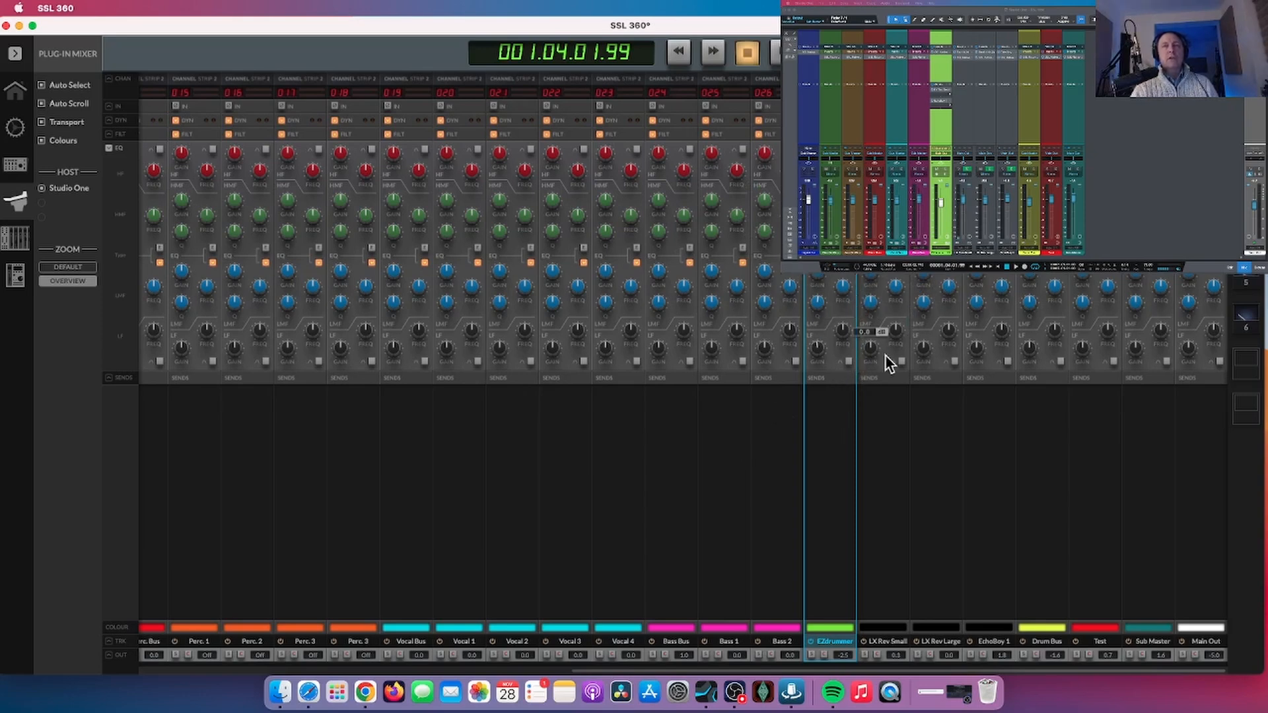
{"action": "left_click", "coordinate": [68, 268]}
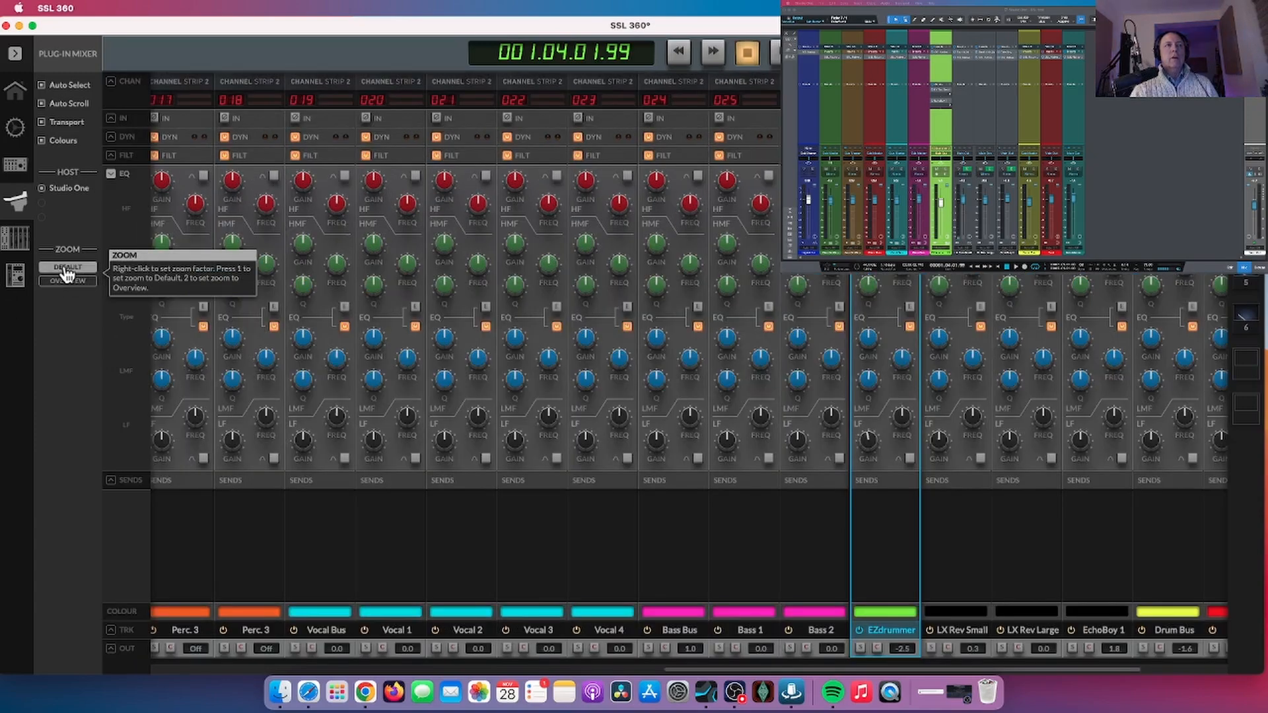
- Try a 125% factor for the Default zoom, and settle on 150%
{"action": "right_click", "coordinate": [67, 269]}
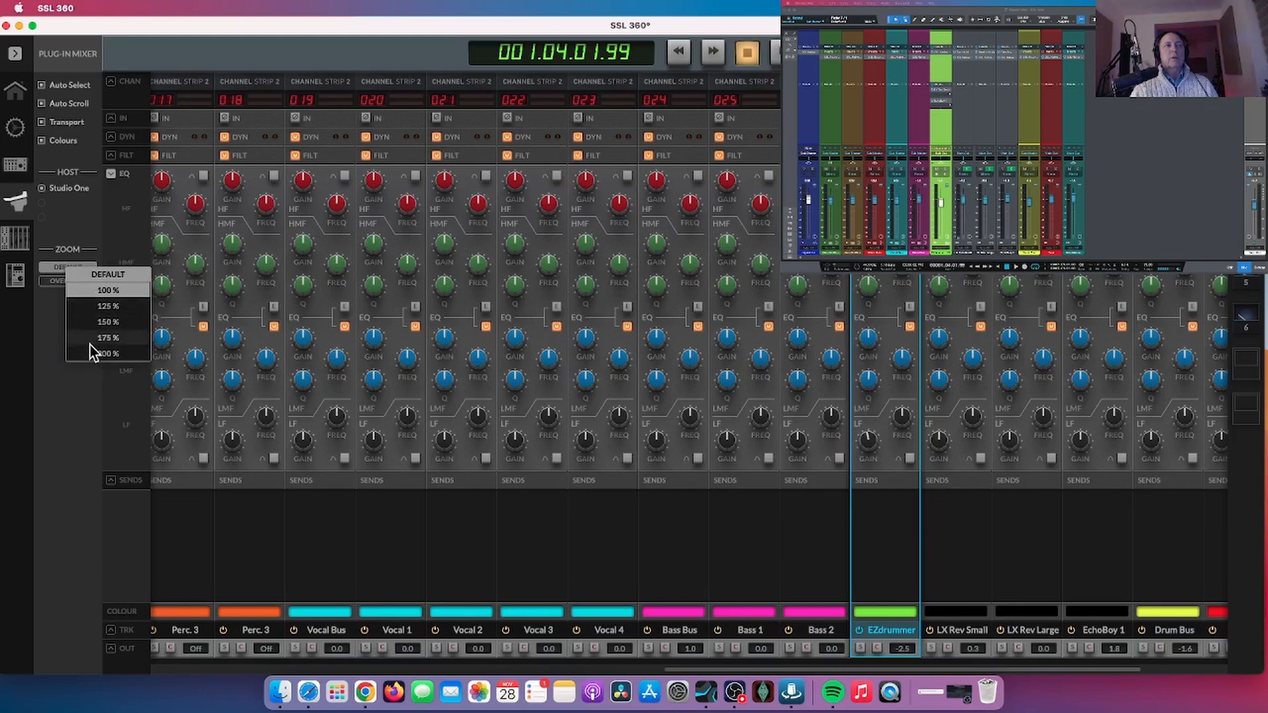
{"action": "left_click", "coordinate": [110, 307]}
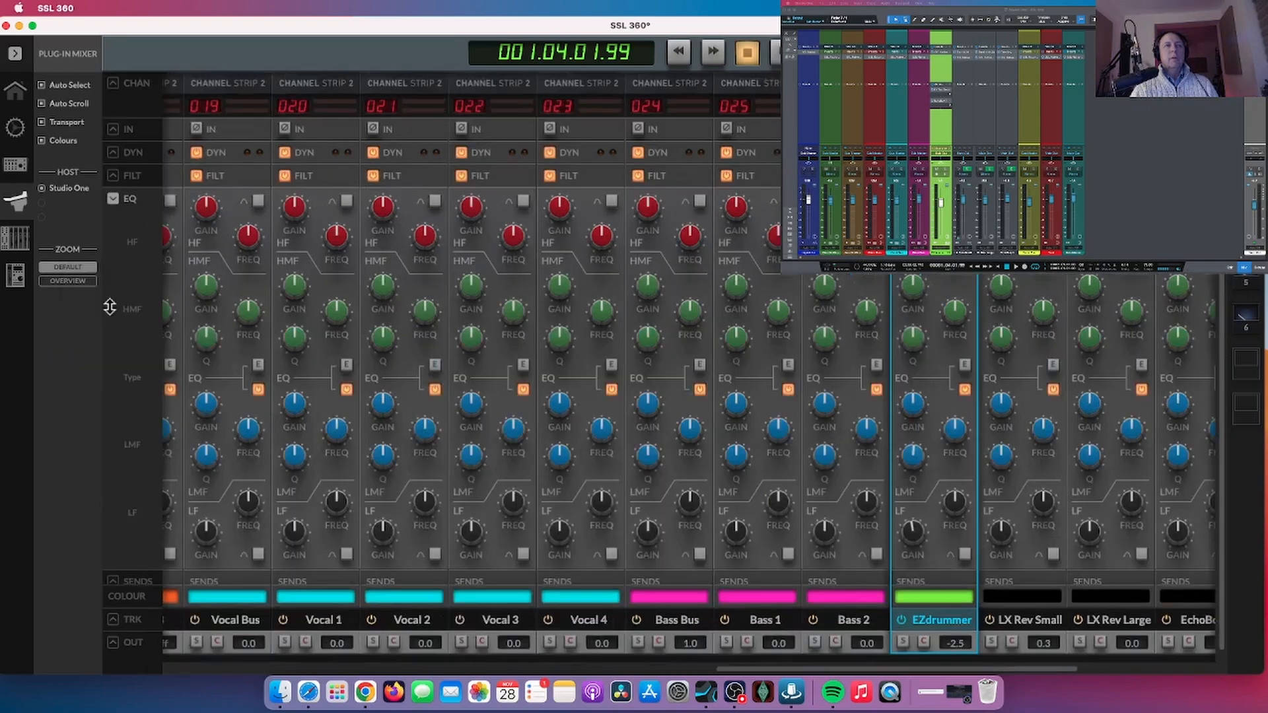
{"action": "left_click", "coordinate": [68, 267]}
{"action": "left_click", "coordinate": [90, 321]}
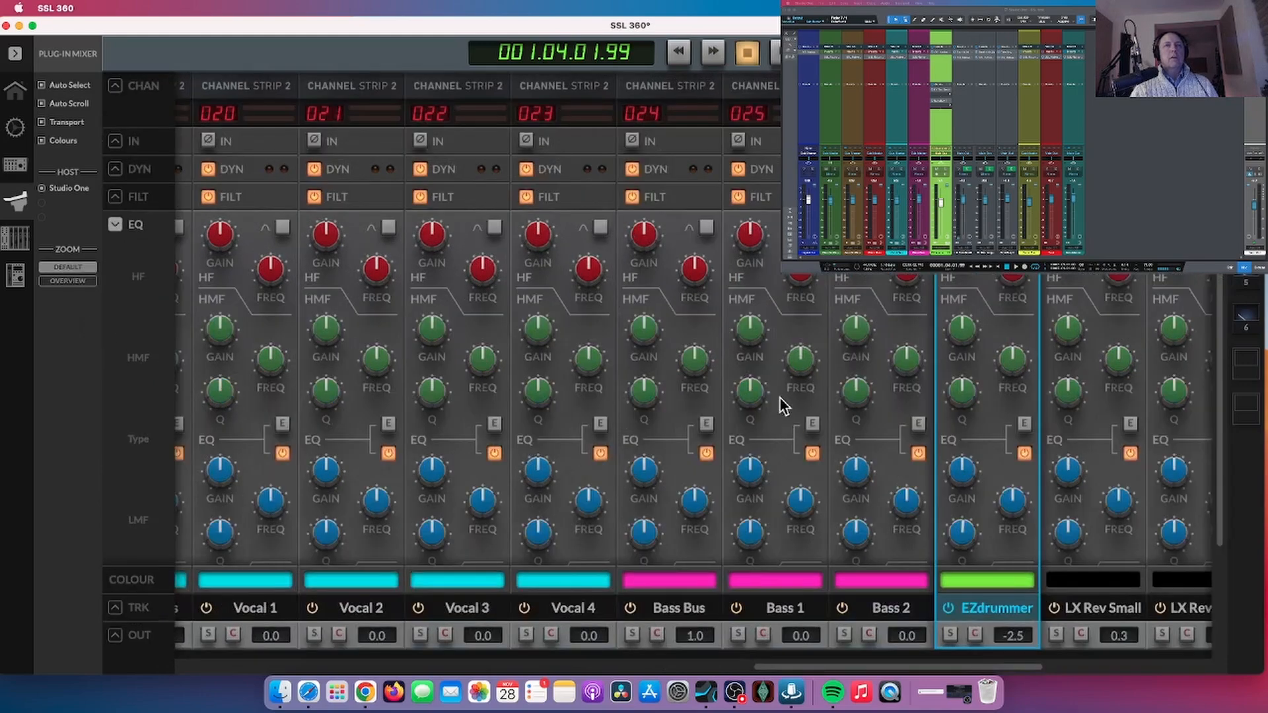
- Try the HMF Q, LMF Q and an LMF gain of -7.1 dB on the EZdrummer channel, and reset the LMF controls to default
{"action": "scroll", "coordinate": [780, 397], "scroll_direction": "down", "scroll_amount": 4}
{"action": "scroll", "coordinate": [779, 397], "scroll_direction": "down", "scroll_amount": 1}
{"action": "scroll", "coordinate": [778, 397], "scroll_direction": "up", "scroll_amount": 1}
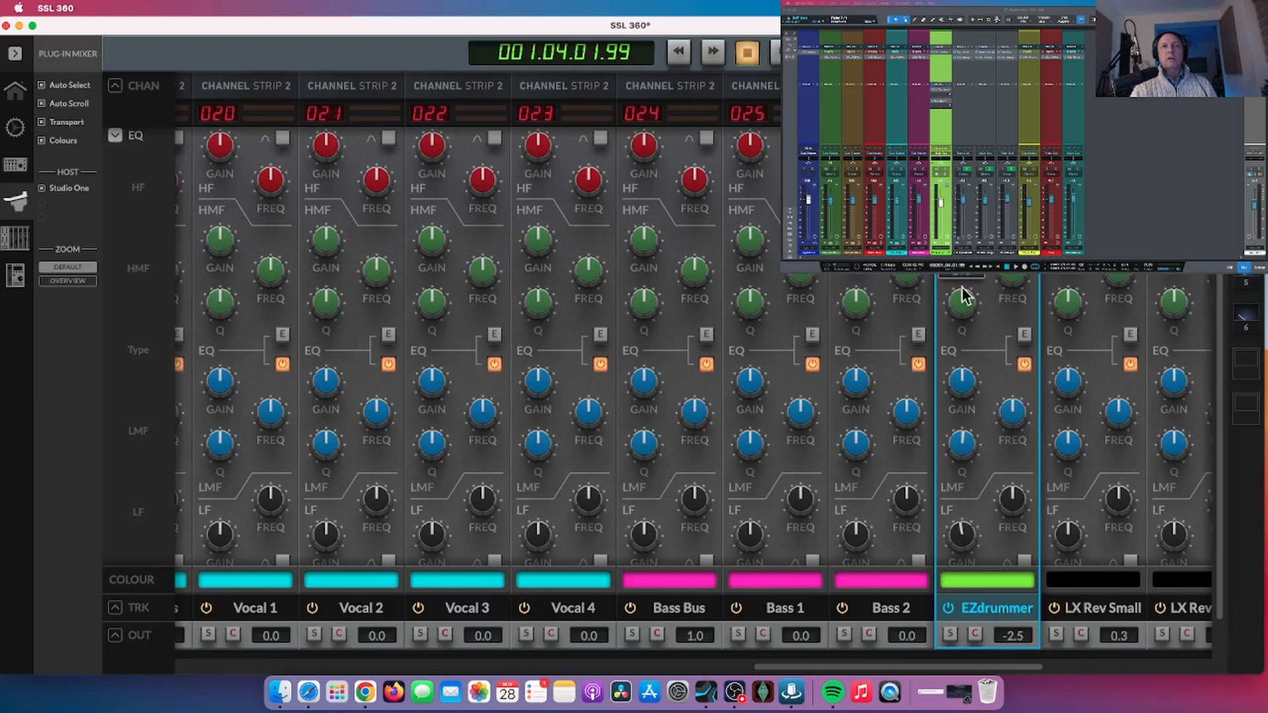
{"action": "left_click_drag", "start_coordinate": [964, 298], "coordinate": [968, 270]}
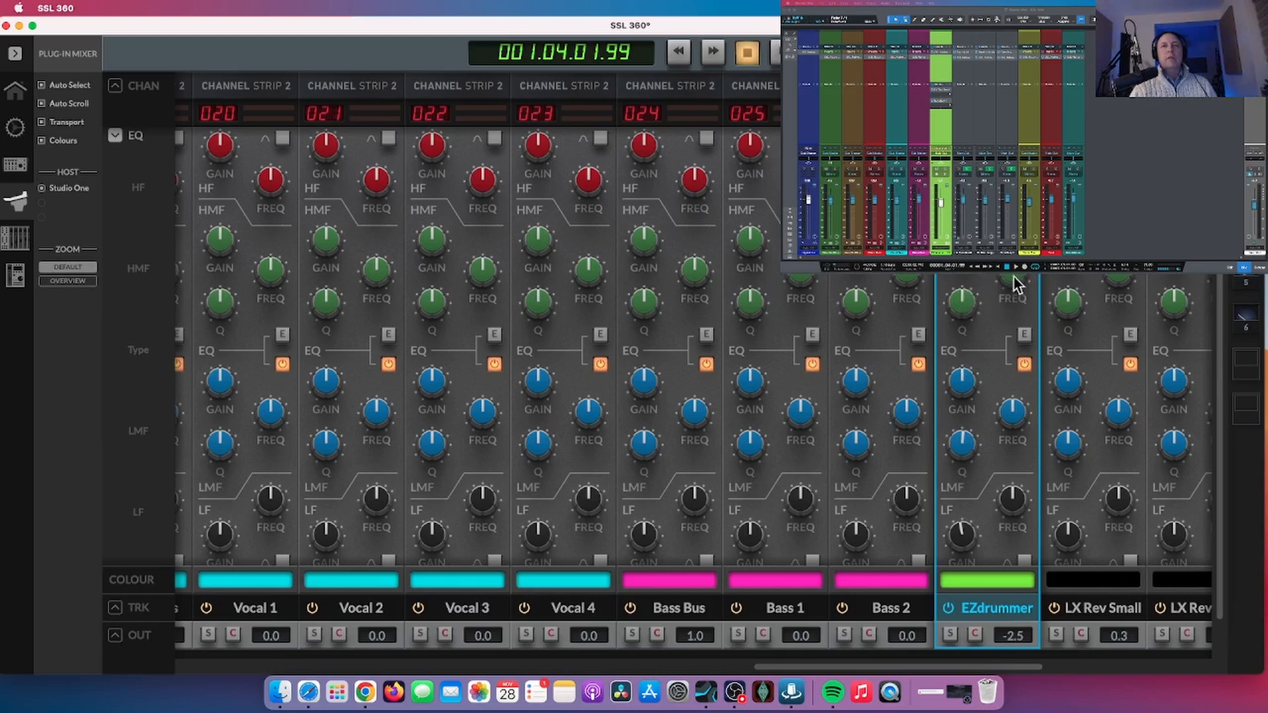
{"action": "left_click_drag", "start_coordinate": [973, 368], "coordinate": [971, 405]}
{"action": "mouse_move", "coordinate": [960, 451]}
{"action": "left_mouse_down"}
{"action": "mouse_move", "coordinate": [962, 473]}
{"action": "mouse_move", "coordinate": [964, 455]}
{"action": "left_mouse_up"}
{"action": "double_click", "coordinate": [962, 451]}
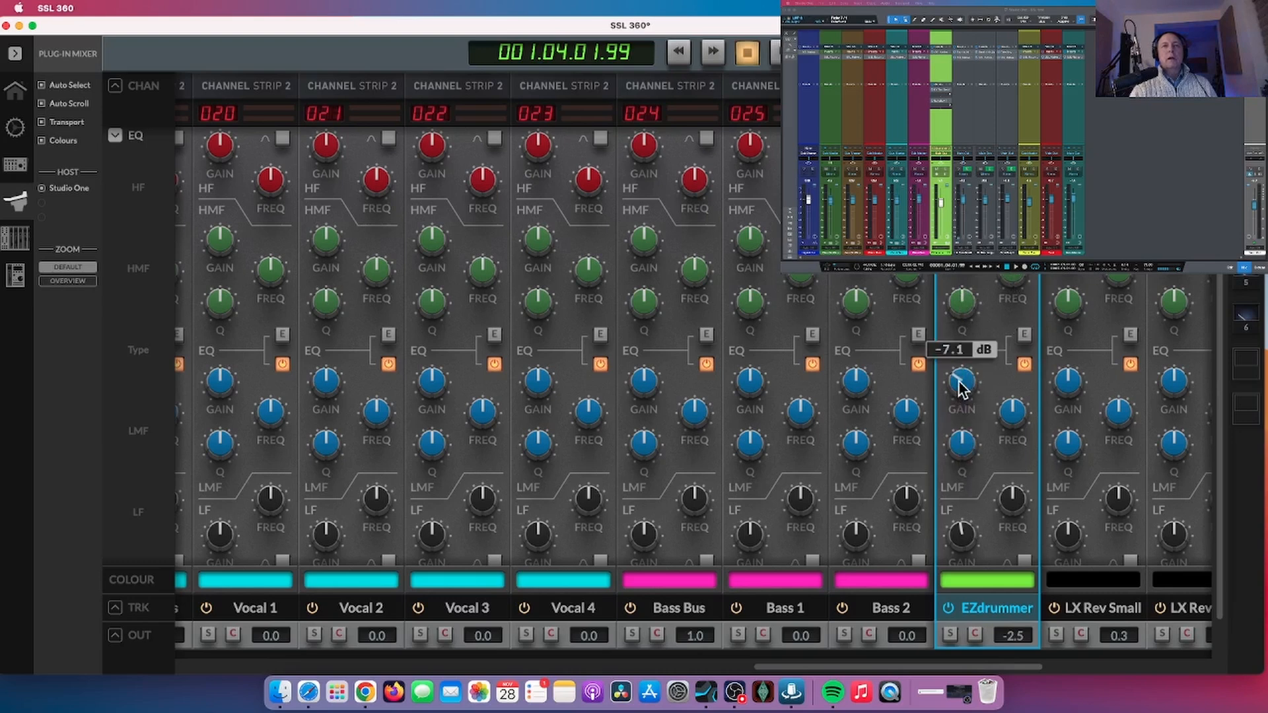
{"action": "double_click", "coordinate": [959, 385]}
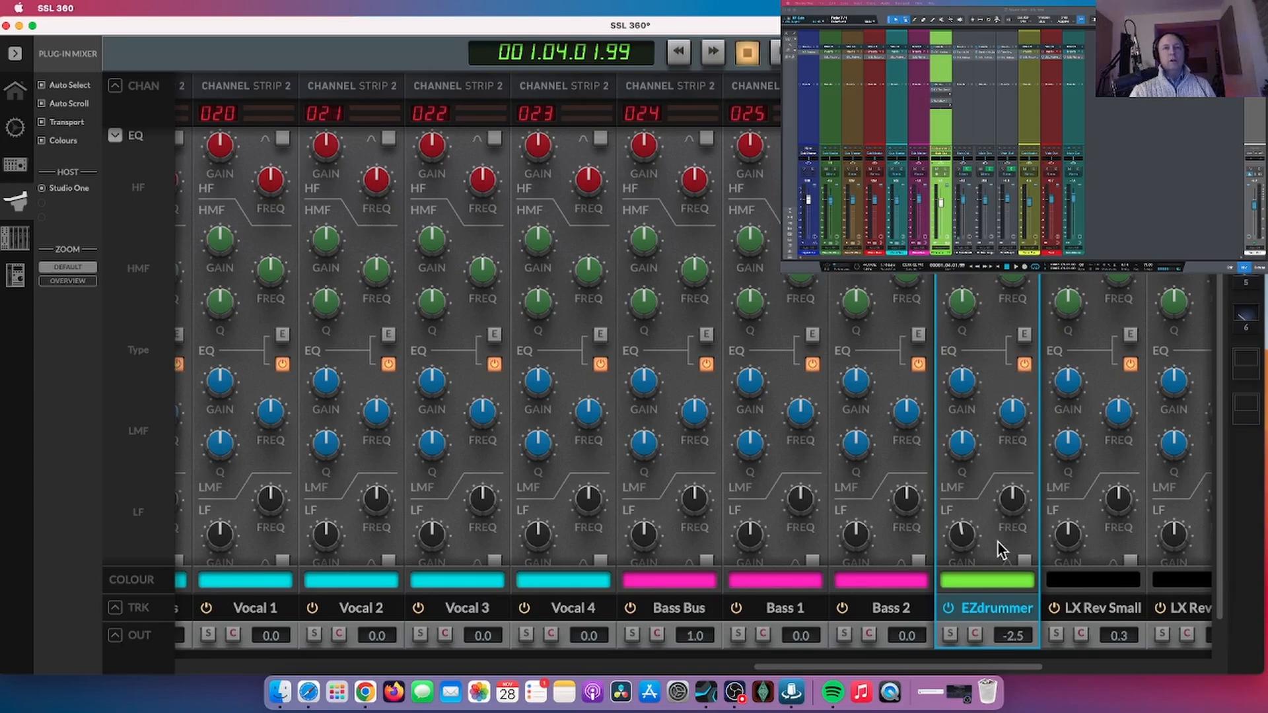
- Look through the expanded EQ section of the channel strips and set the Default zoom to its smallest factor
{"action": "scroll", "coordinate": [999, 542], "scroll_direction": "down", "scroll_amount": 2}
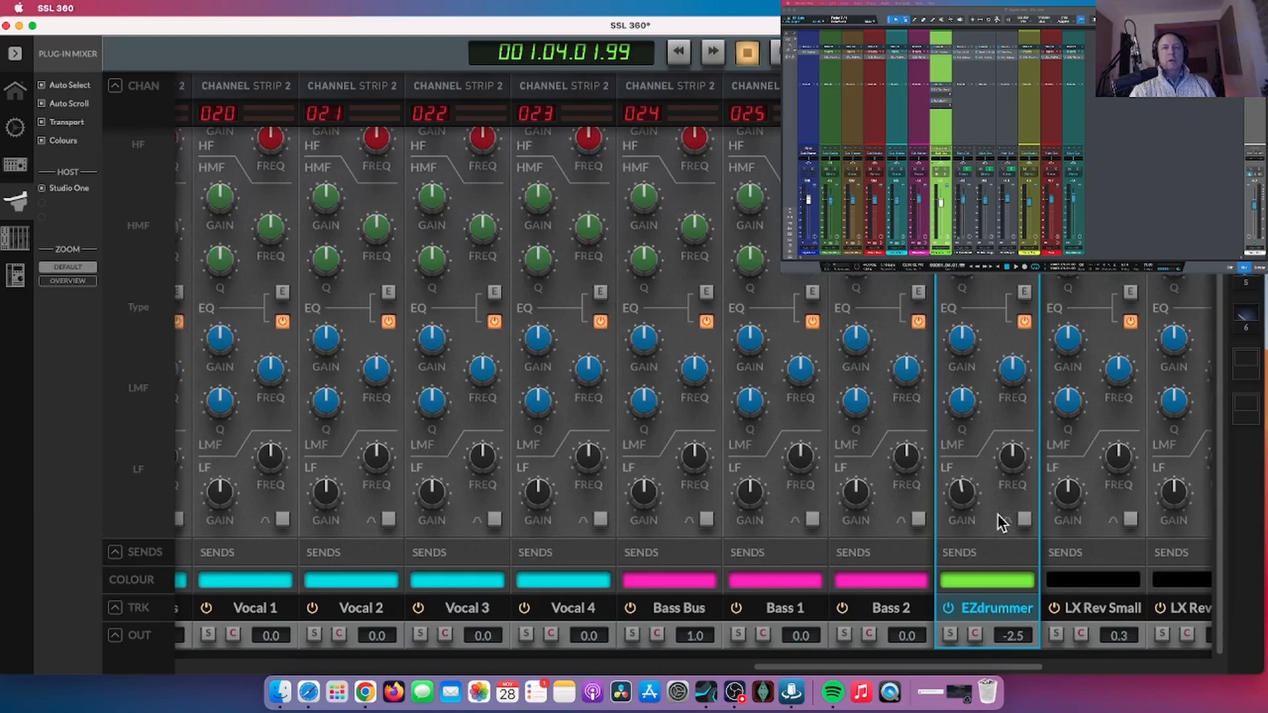
{"action": "scroll", "coordinate": [998, 515], "scroll_direction": "up", "scroll_amount": 5}
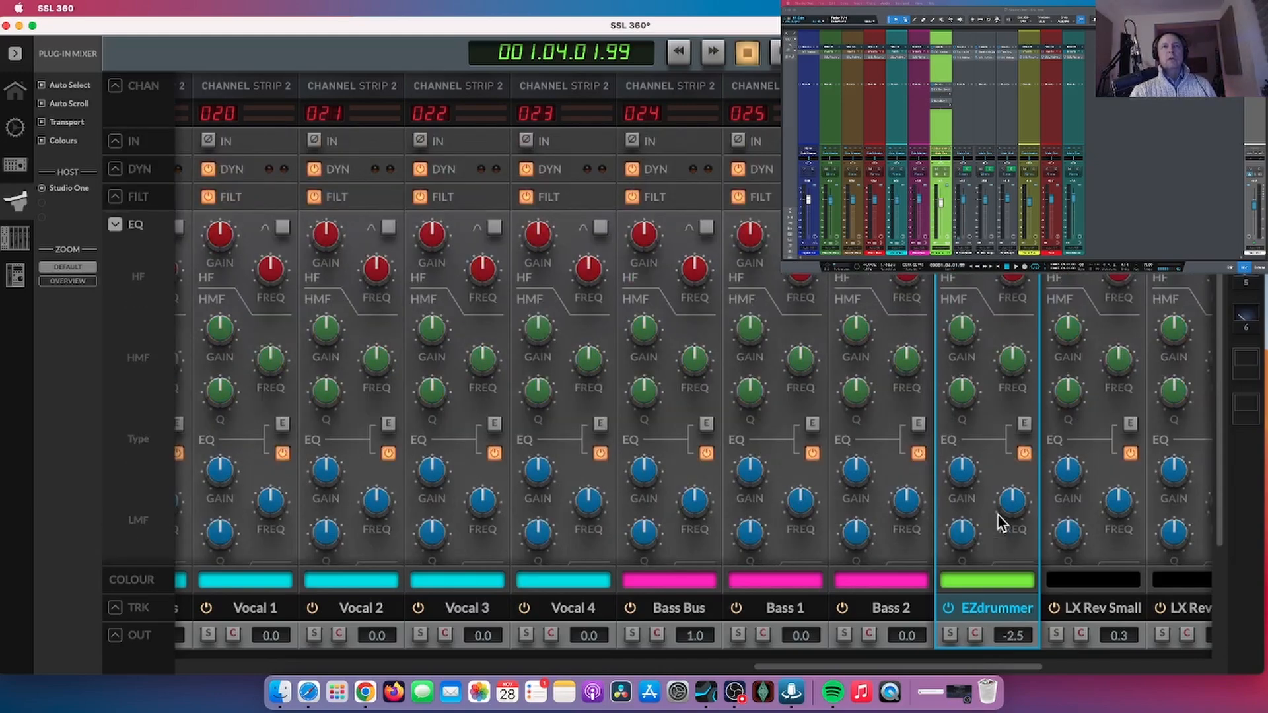
{"action": "scroll", "coordinate": [997, 514], "scroll_direction": "down", "scroll_amount": 3}
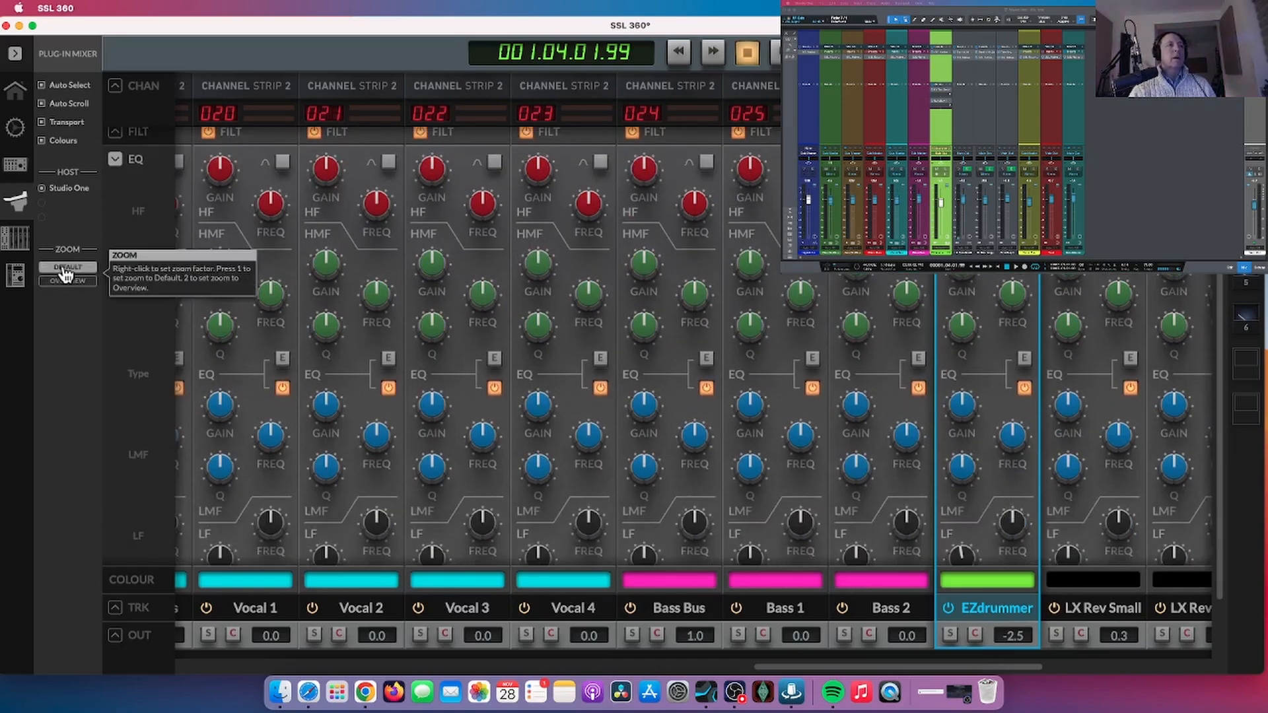
{"action": "left_click", "coordinate": [66, 267]}
{"action": "left_click", "coordinate": [94, 290]}
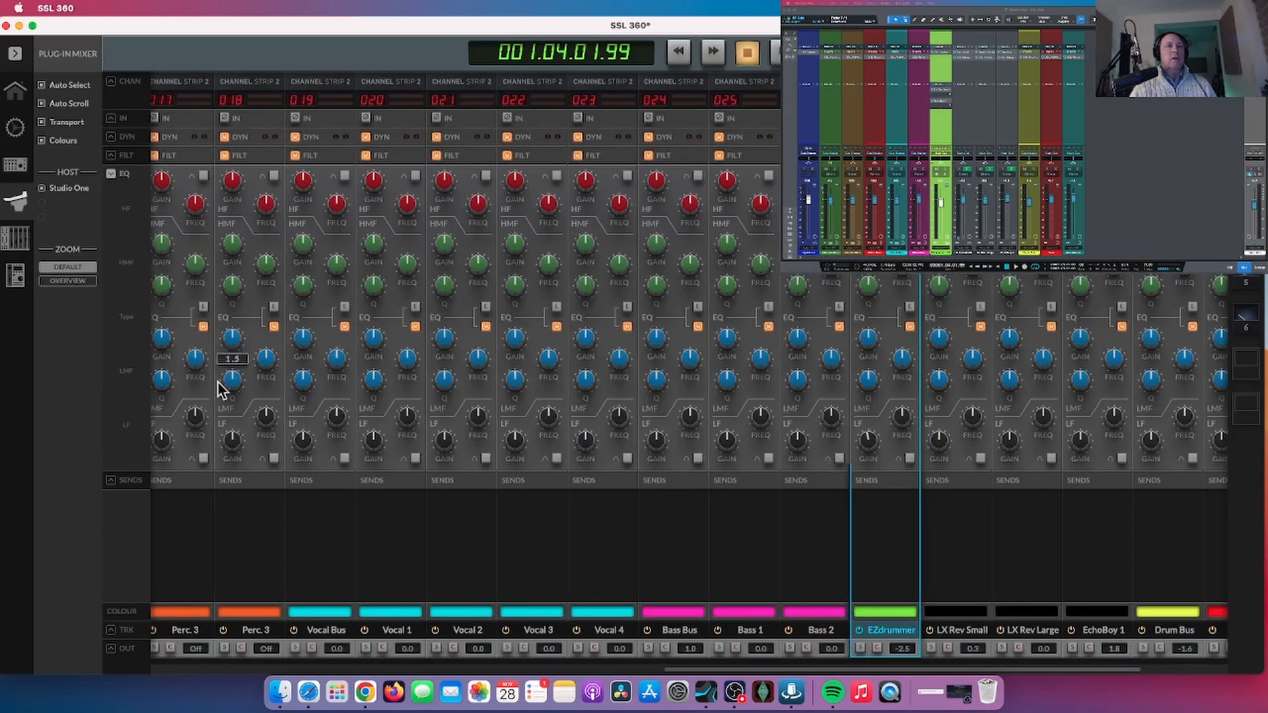
- Compare the 50% and 75% Overview zoom factors, keep 50%, and return to the Default zoom
{"action": "left_click", "coordinate": [57, 283]}
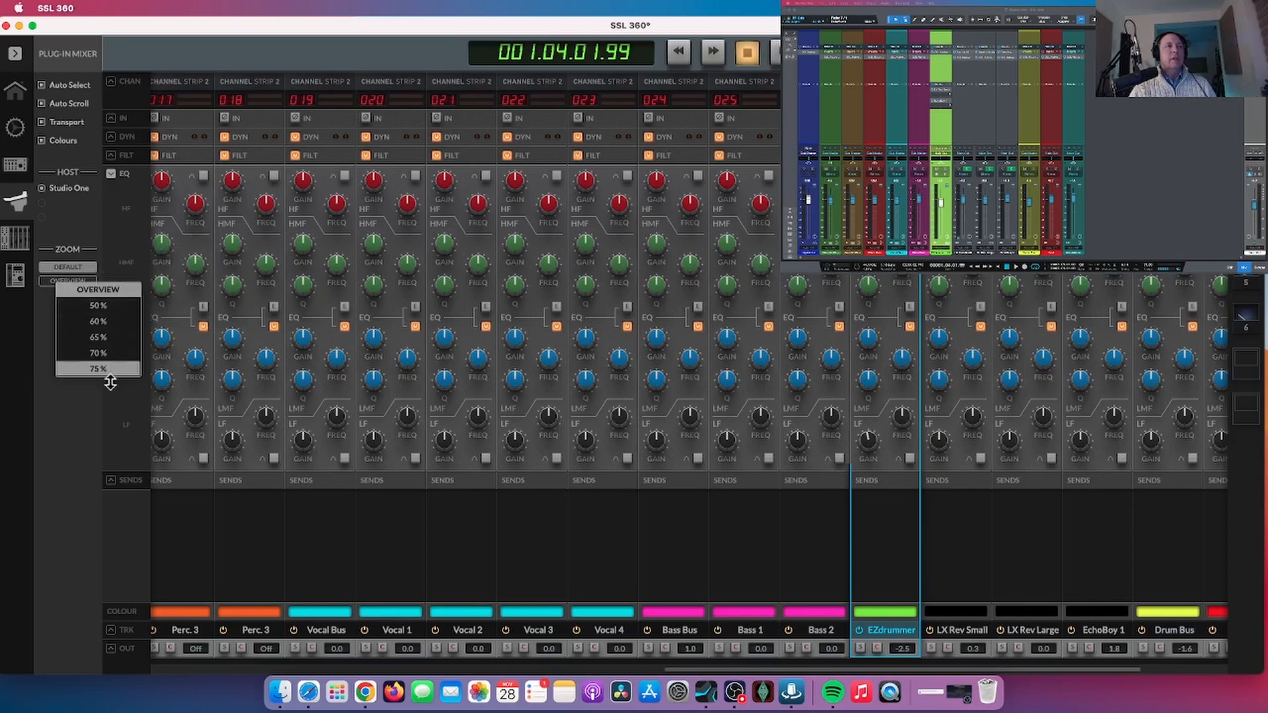
{"action": "left_click", "coordinate": [106, 303]}
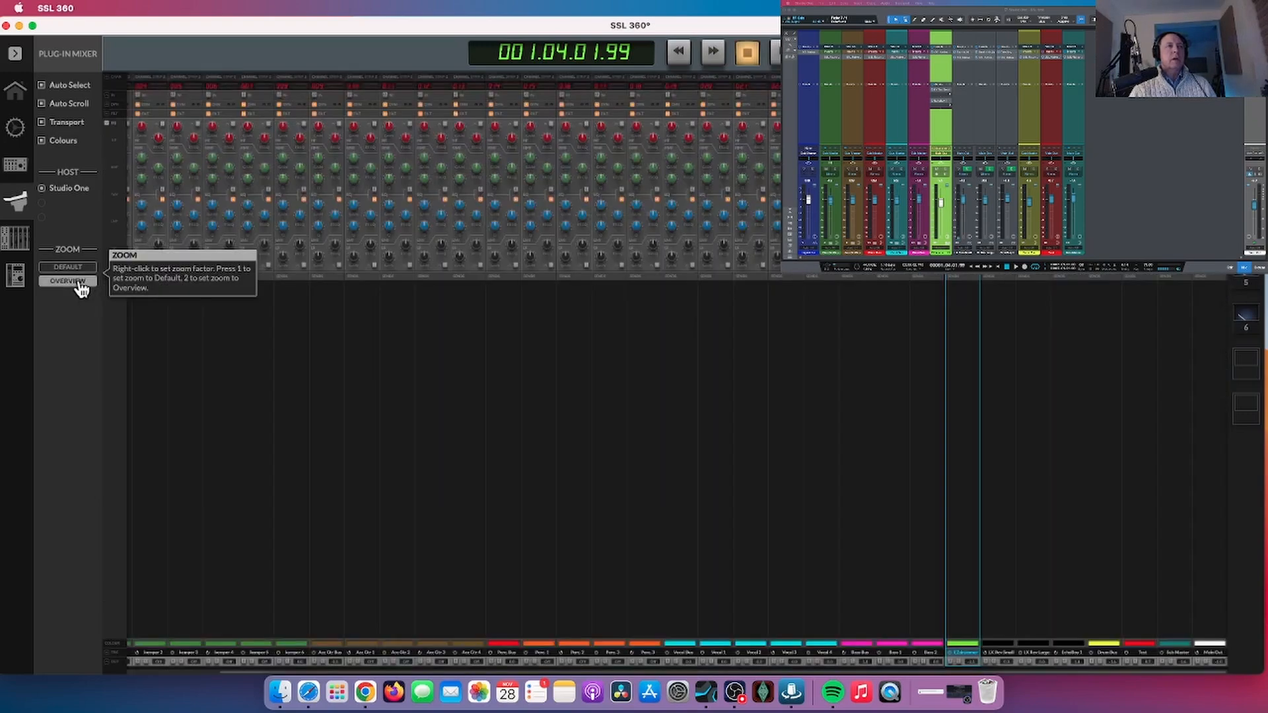
{"action": "left_click", "coordinate": [79, 282]}
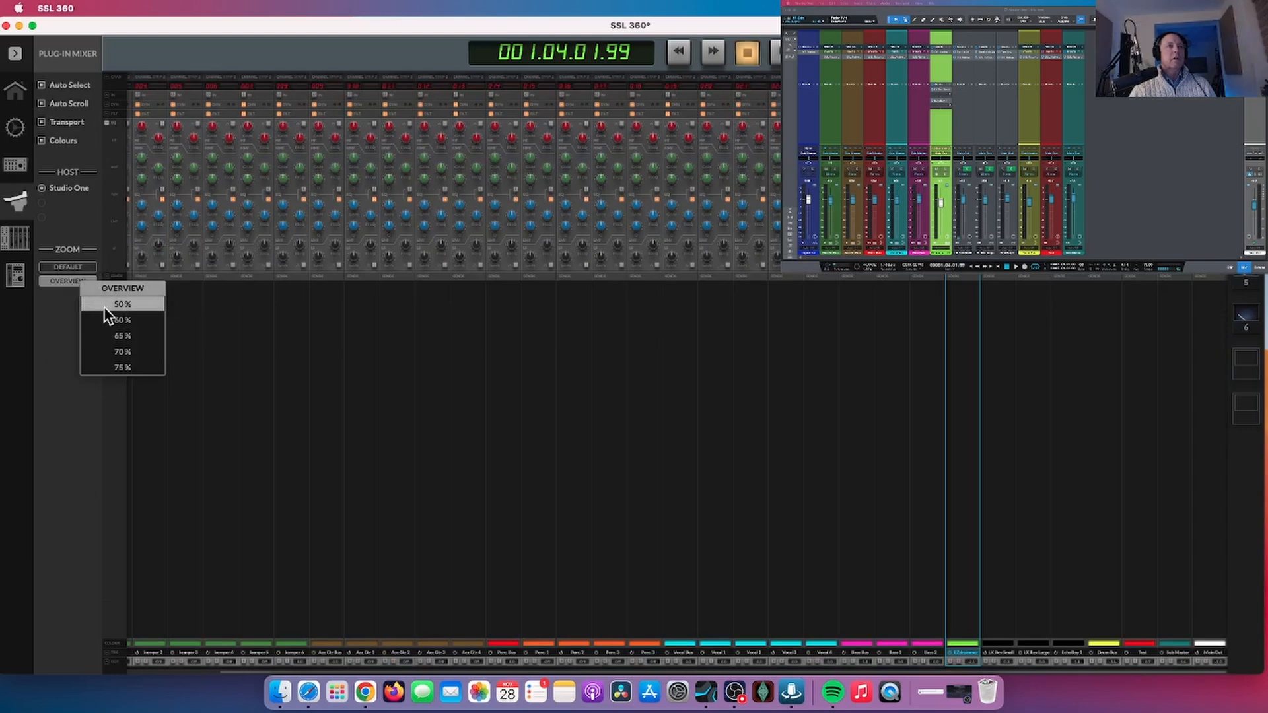
{"action": "left_click", "coordinate": [120, 368]}
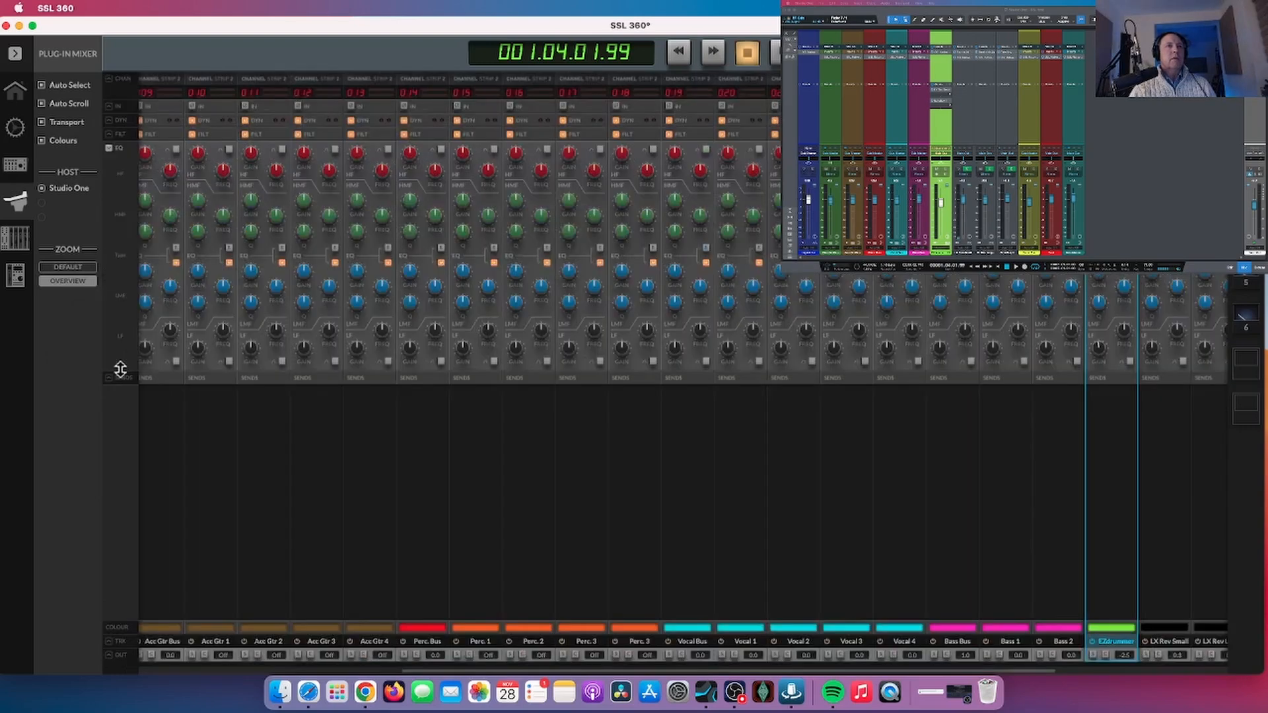
{"action": "left_click", "coordinate": [78, 281]}
{"action": "left_click", "coordinate": [83, 295]}
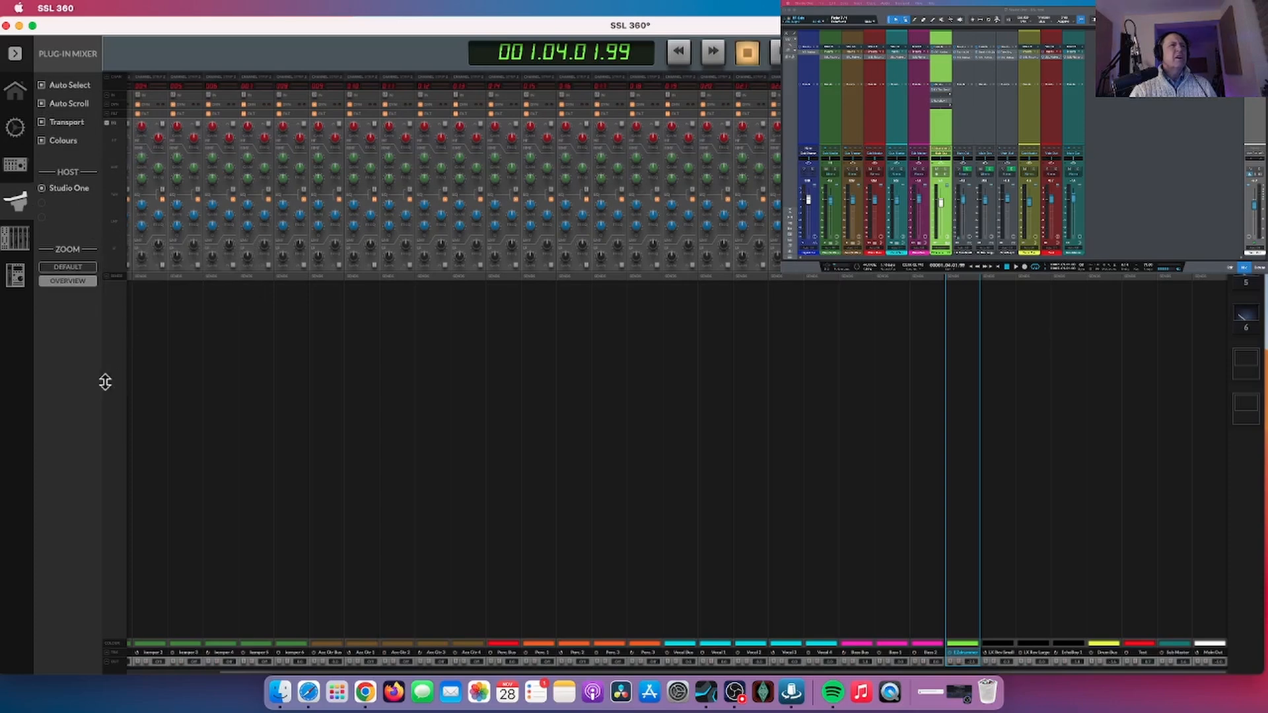
{"action": "left_click", "coordinate": [66, 268]}
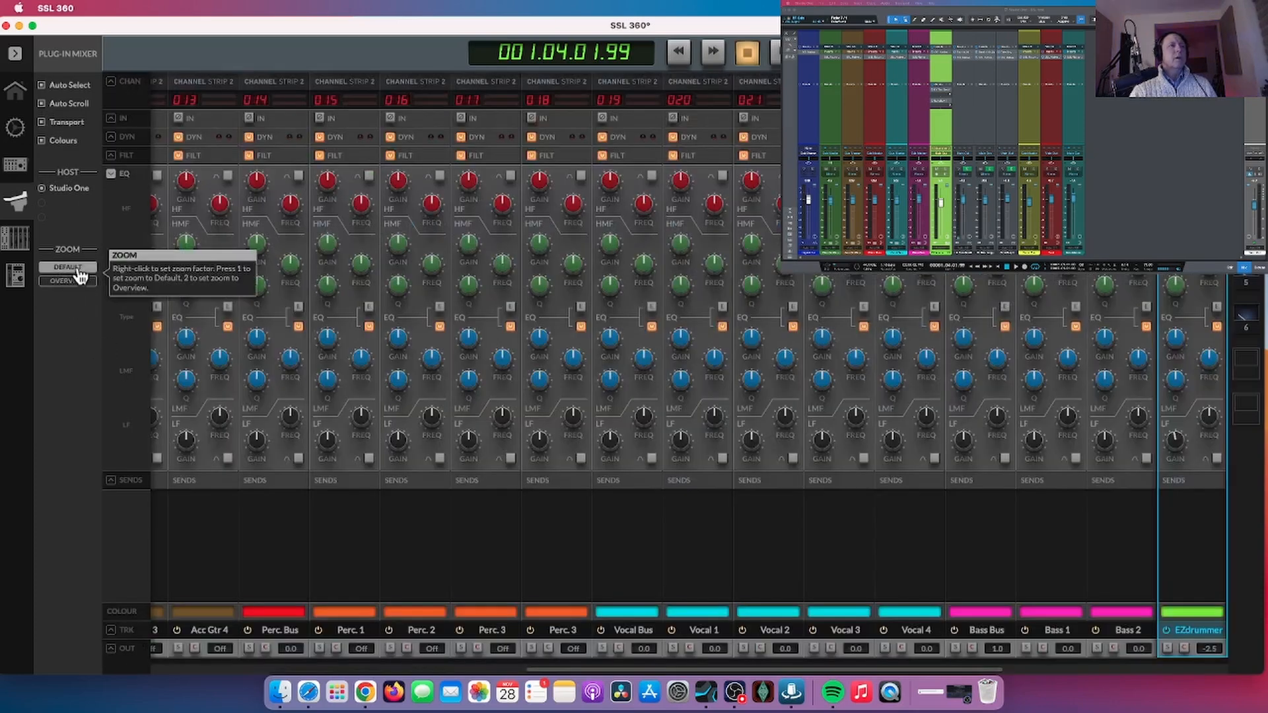
- Expand the output fader section and hide the mixer options sidebar, showing the channels from Vocal Bus to Main Out
{"action": "left_click", "coordinate": [111, 650]}
{"action": "left_click", "coordinate": [15, 55]}
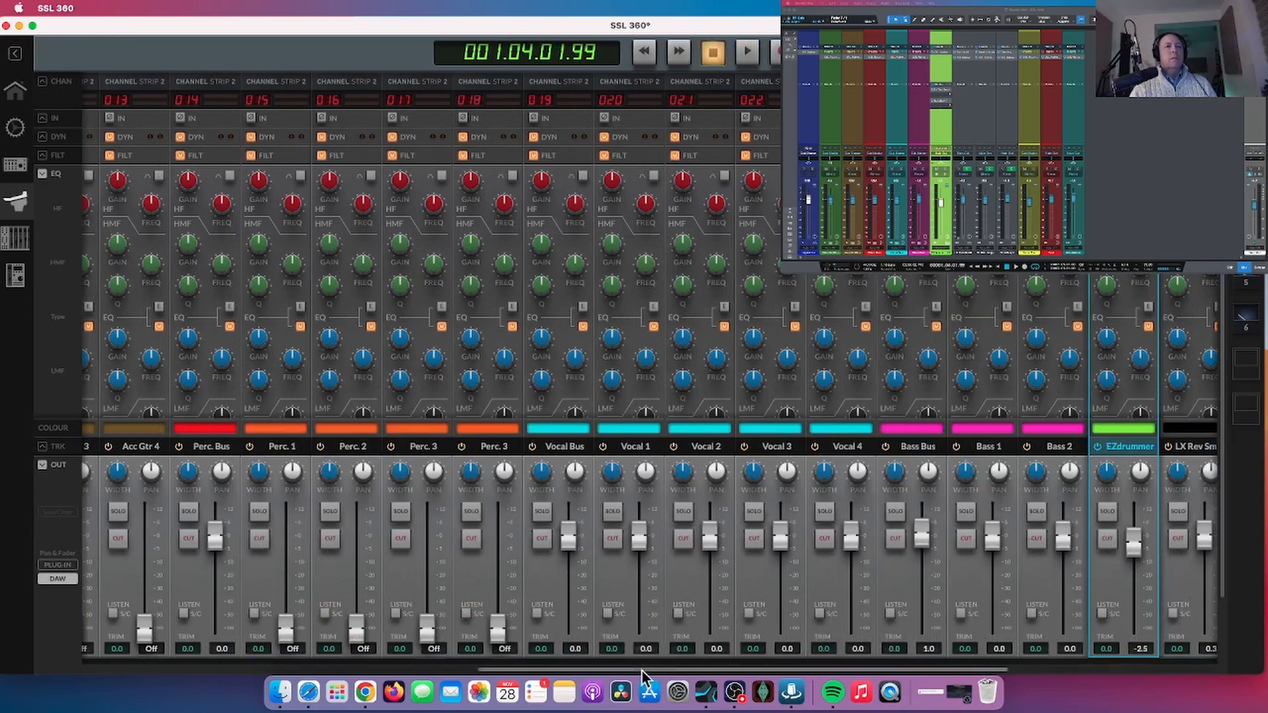
{"action": "left_click_drag", "start_coordinate": [640, 670], "coordinate": [916, 668]}
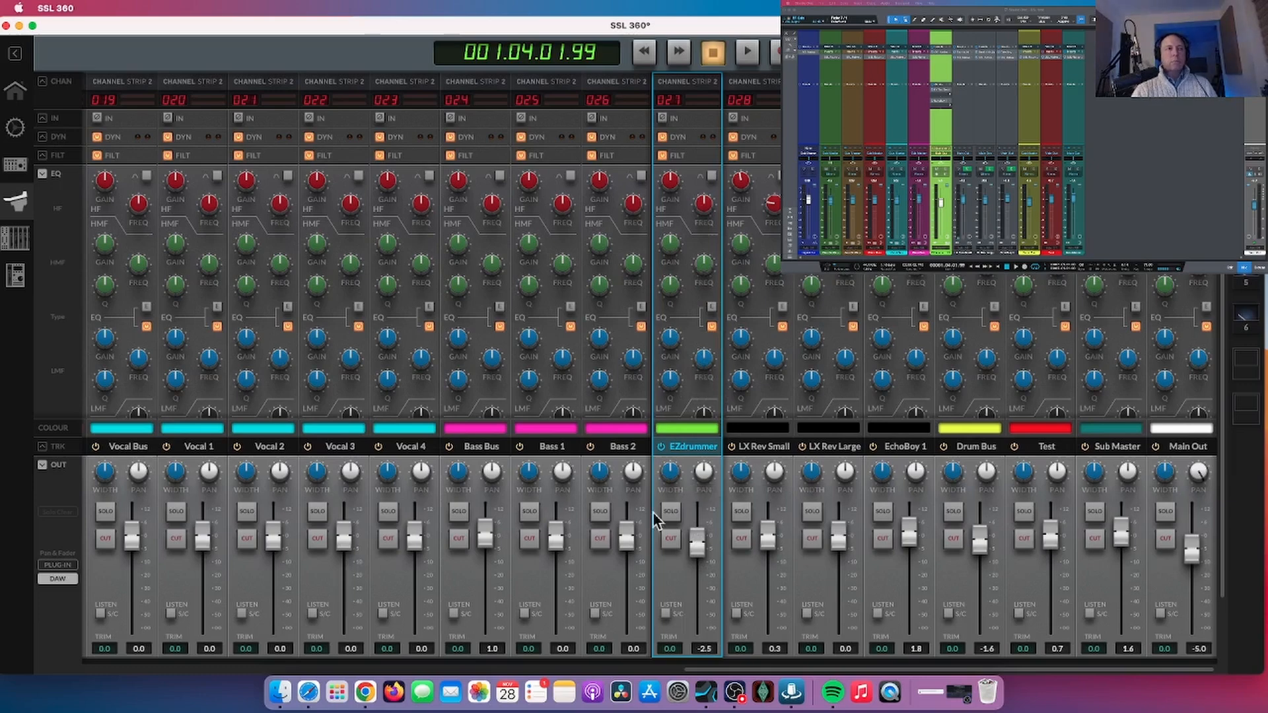
- Compare the Plug-in and DAW settings for pan and fader control, finishing on DAW
{"action": "left_click", "coordinate": [57, 564]}
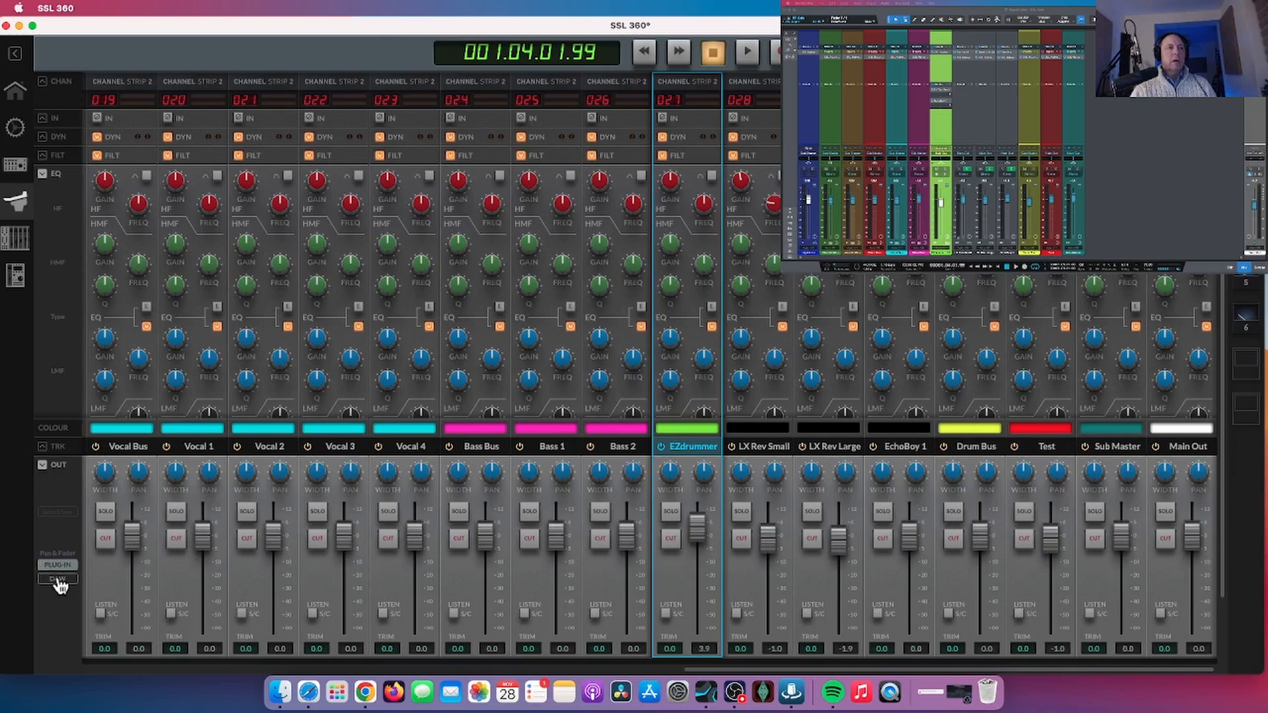
{"action": "left_click", "coordinate": [58, 579]}
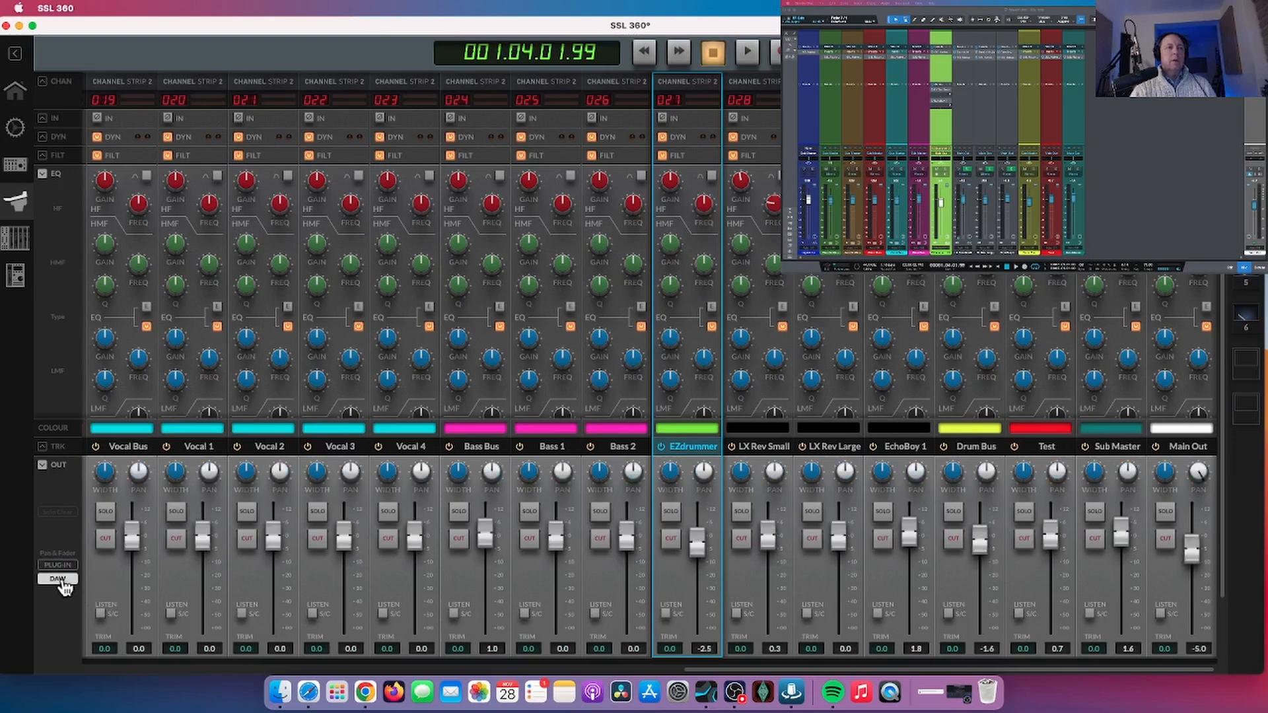
{"action": "left_click", "coordinate": [59, 565]}
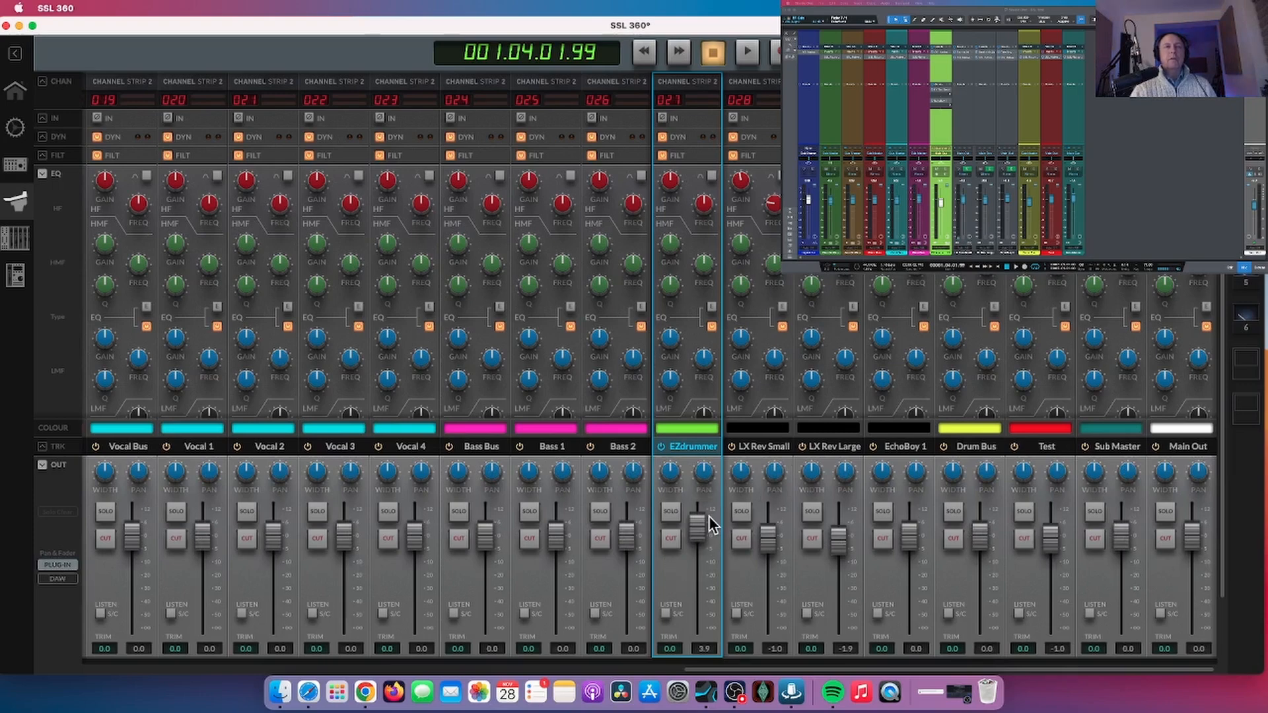
{"action": "left_click", "coordinate": [58, 579]}
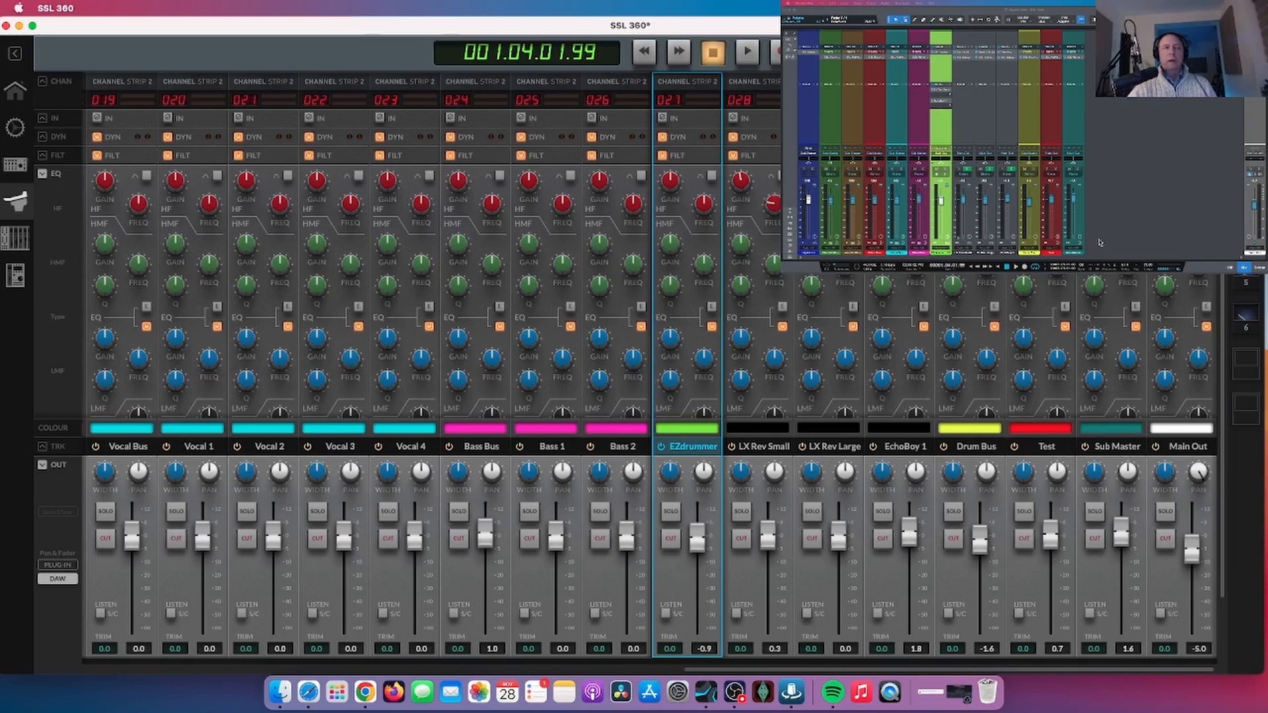
{"action": "left_click", "coordinate": [58, 565]}
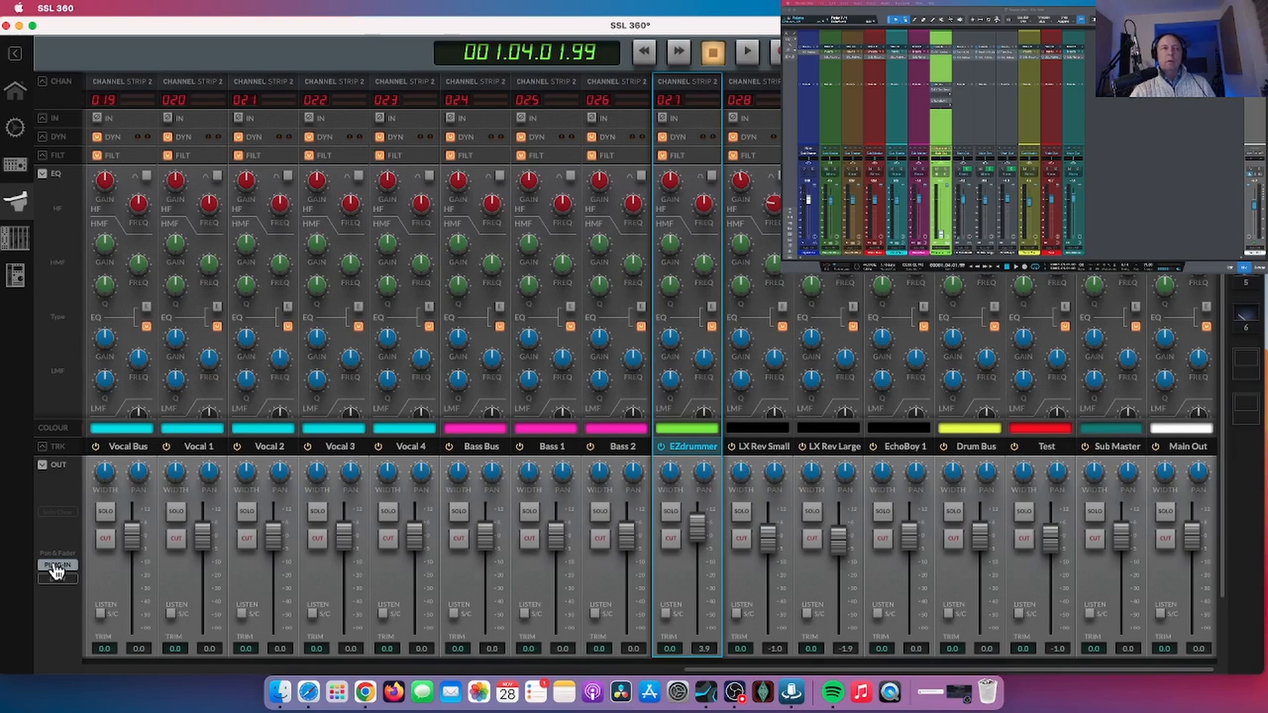
{"action": "left_click", "coordinate": [59, 579]}
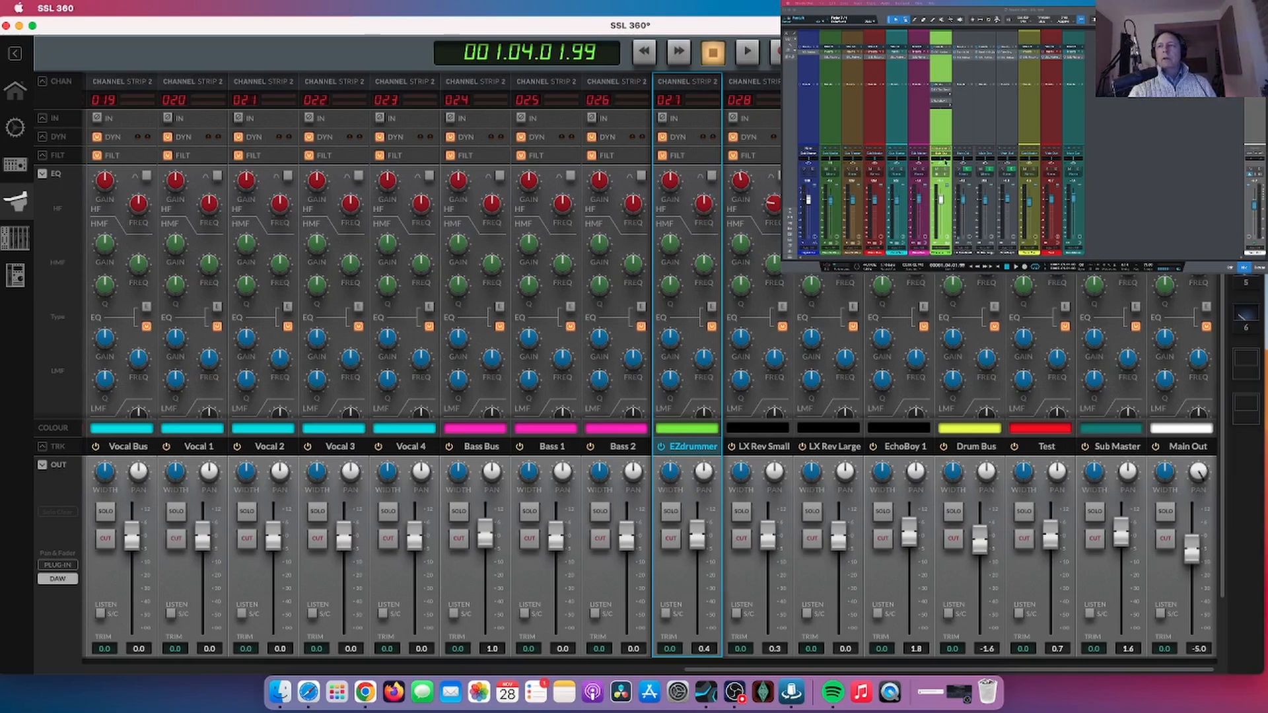
- Switch to the Studio One mixer and change the EZdrummer channel's colour to a deeper green
{"action": "left_click", "coordinate": [938, 171]}
{"action": "left_click", "coordinate": [937, 171]}
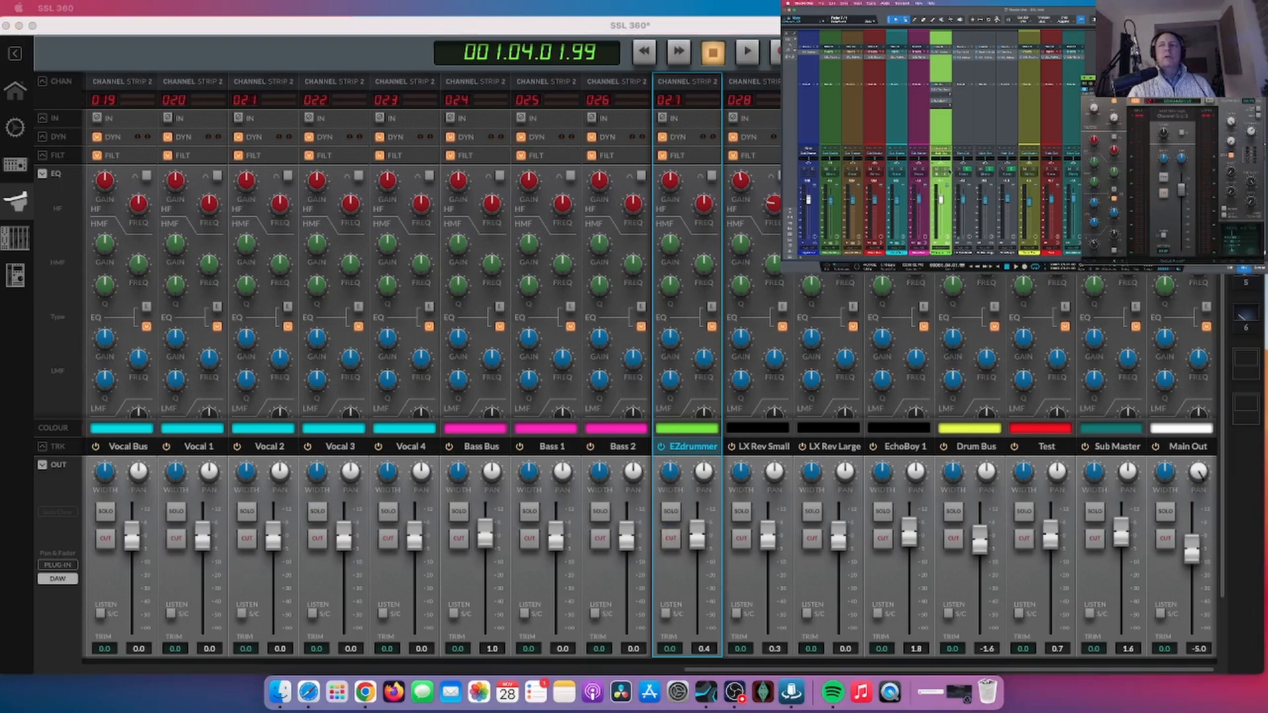
{"action": "left_click", "coordinate": [947, 171]}
{"action": "left_click", "coordinate": [947, 171]}
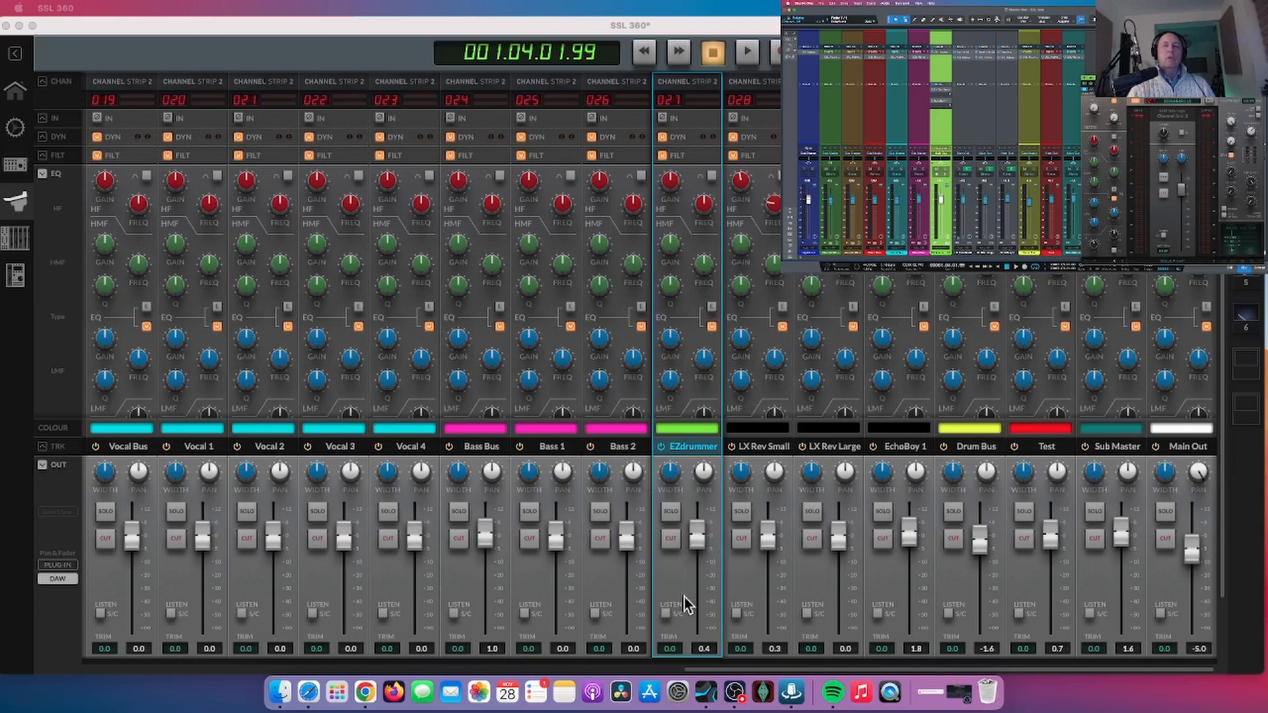
{"action": "left_click", "coordinate": [943, 138]}
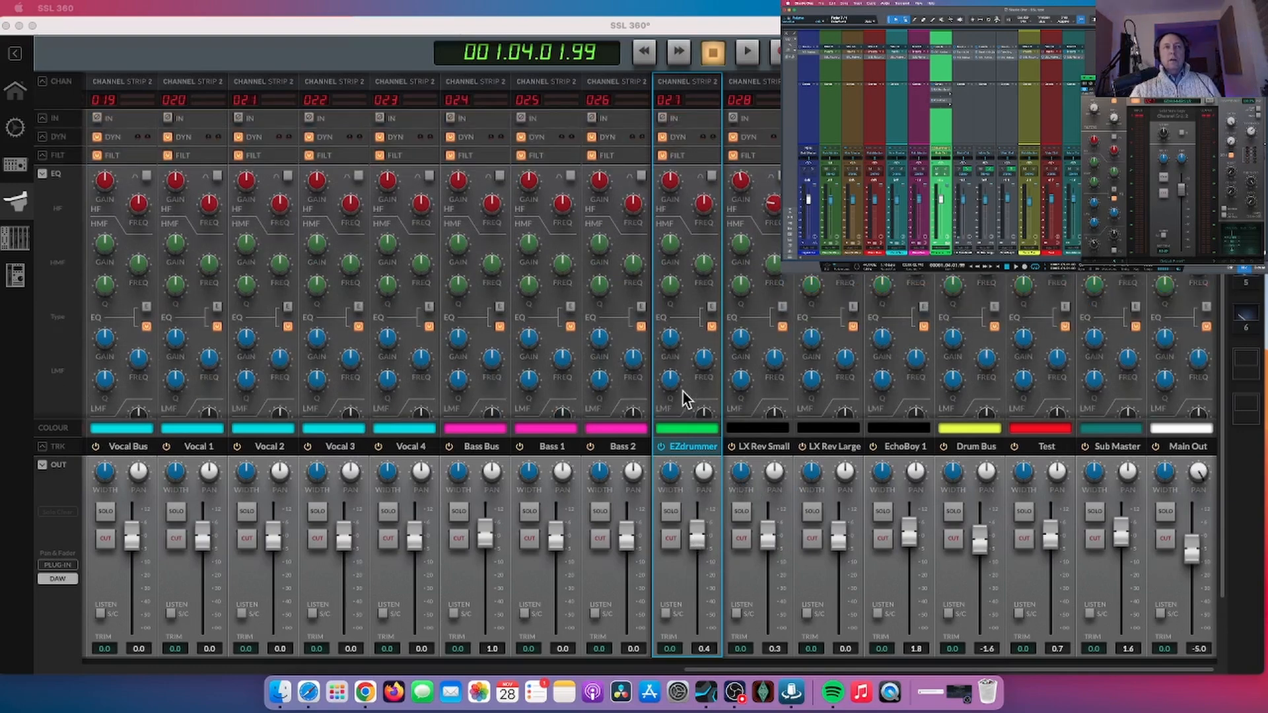
- Switch back to SSL 360, expand the Dynamics section of the channel strips and audition the EZdrummer channel's dynamics during playback
{"action": "mouse_move", "coordinate": [683, 390]}
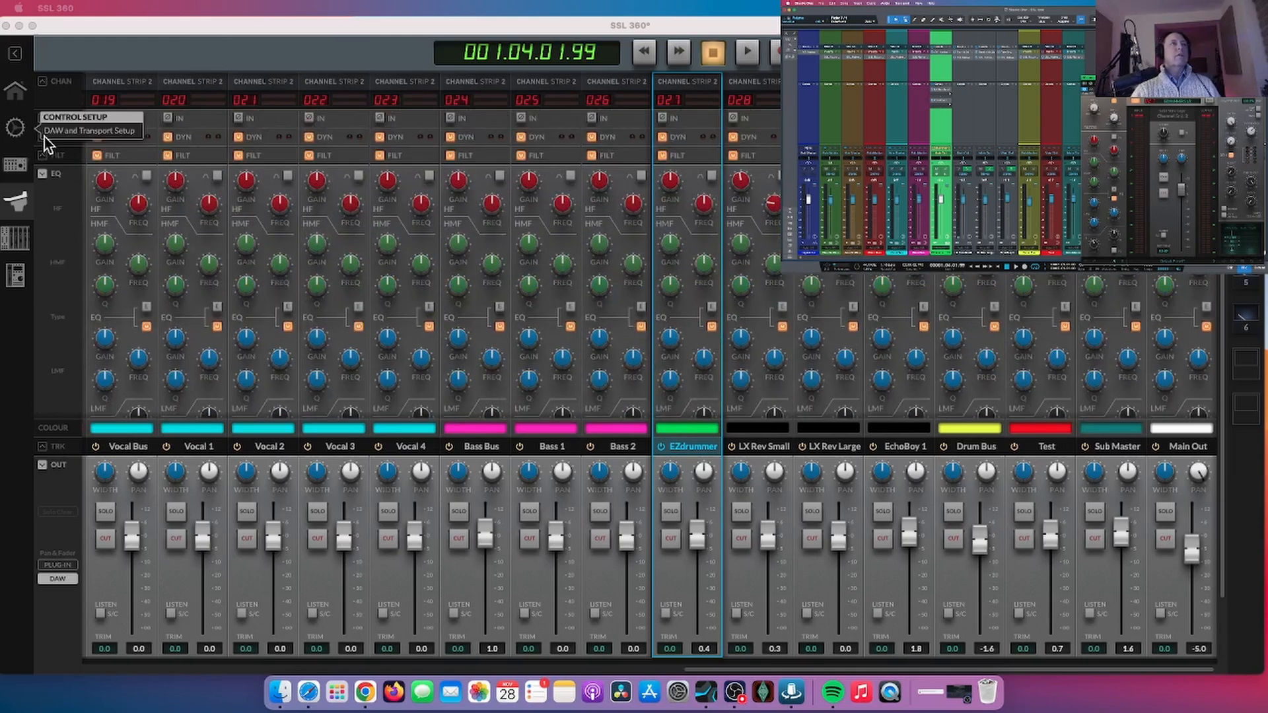
{"action": "left_click", "coordinate": [59, 135]}
{"action": "mouse_move", "coordinate": [690, 180]}
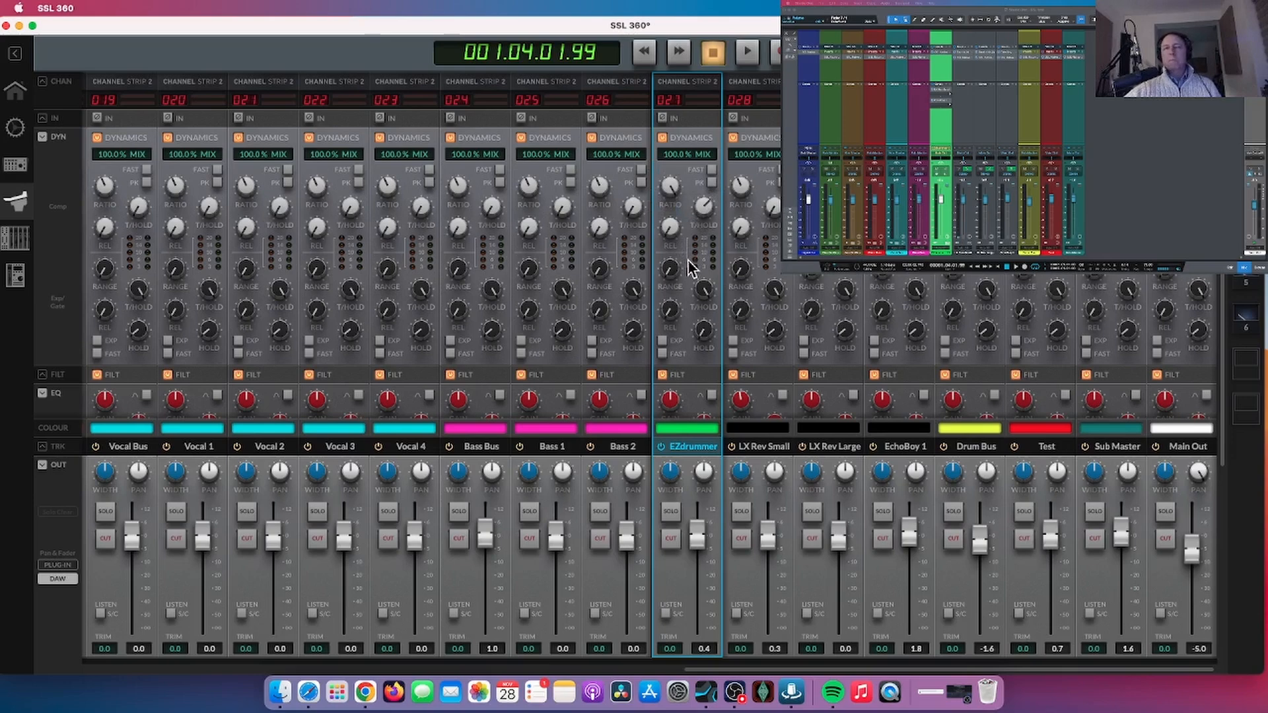
{"action": "key", "text": "space"}
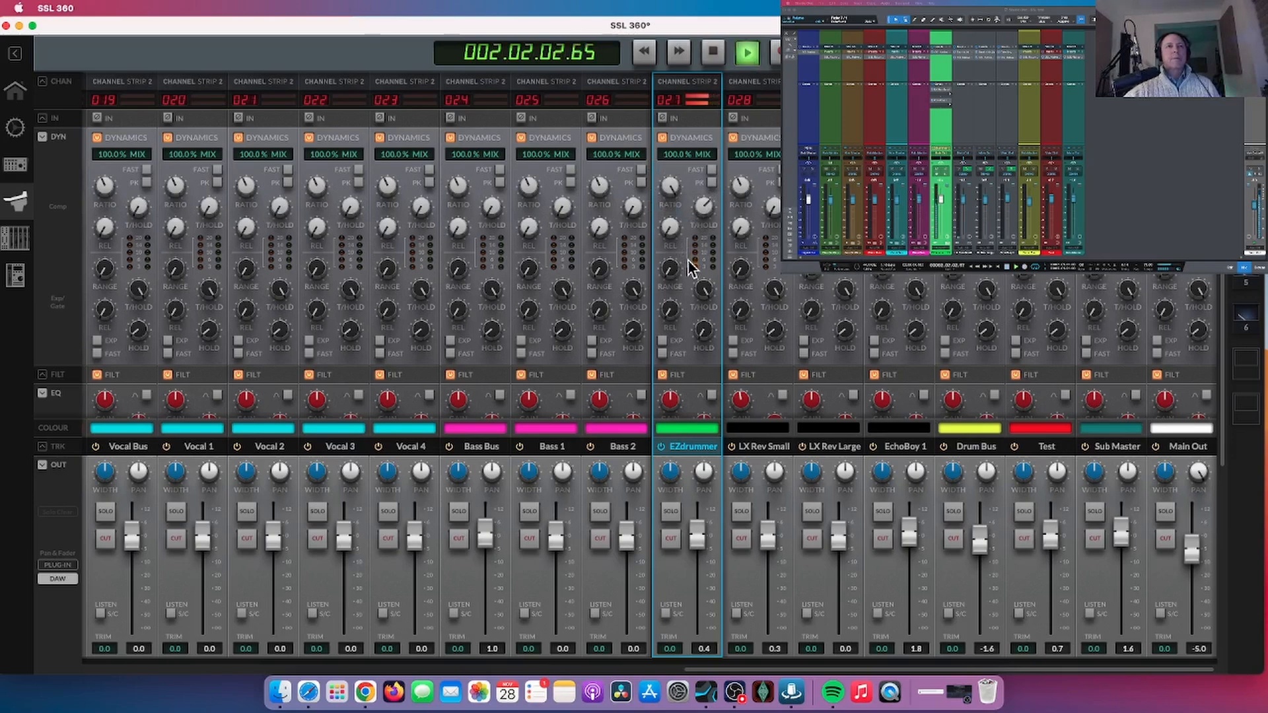
{"action": "left_click_drag", "start_coordinate": [672, 186], "coordinate": [660, 358]}
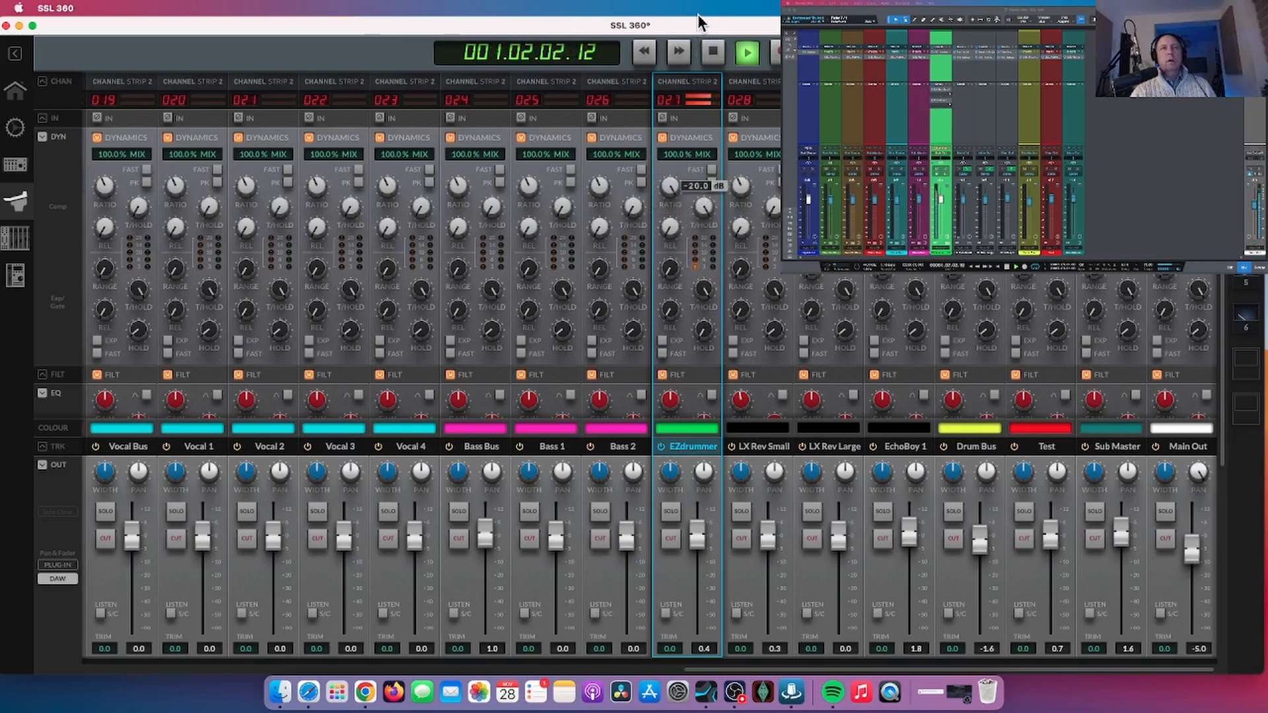
{"action": "left_click_drag", "start_coordinate": [663, 112], "coordinate": [655, 354]}
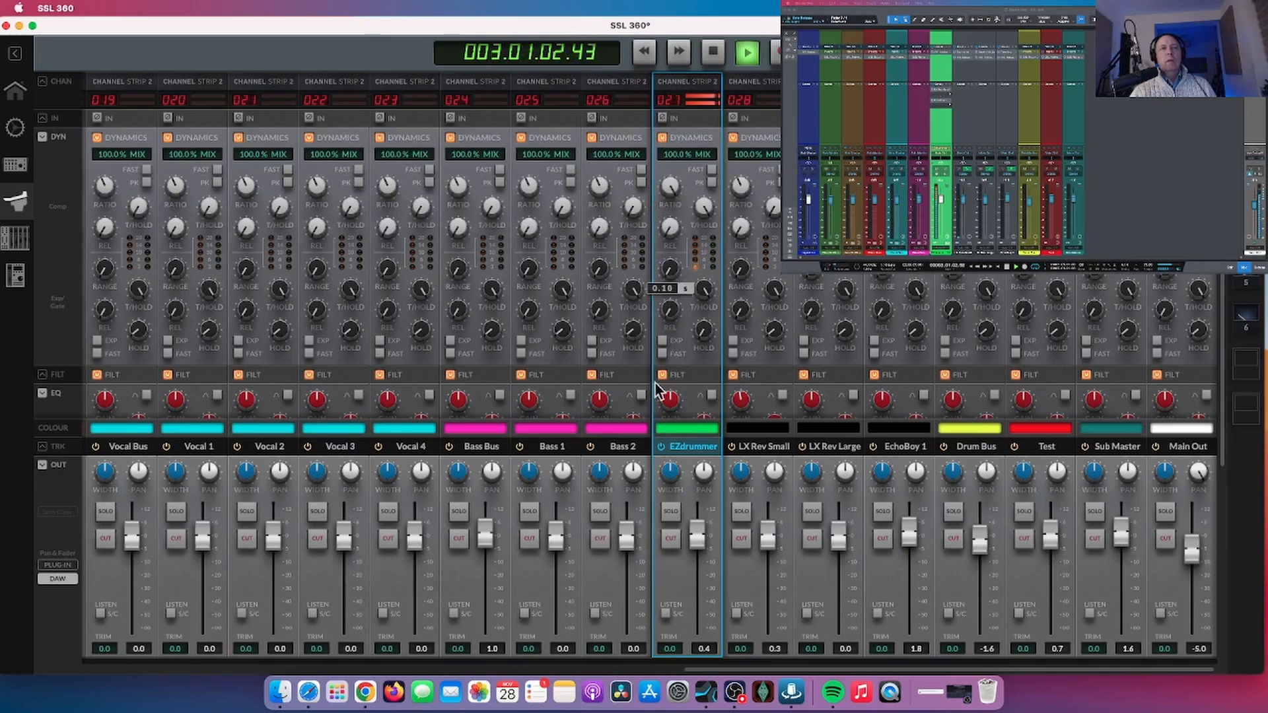
{"action": "key", "text": "space"}
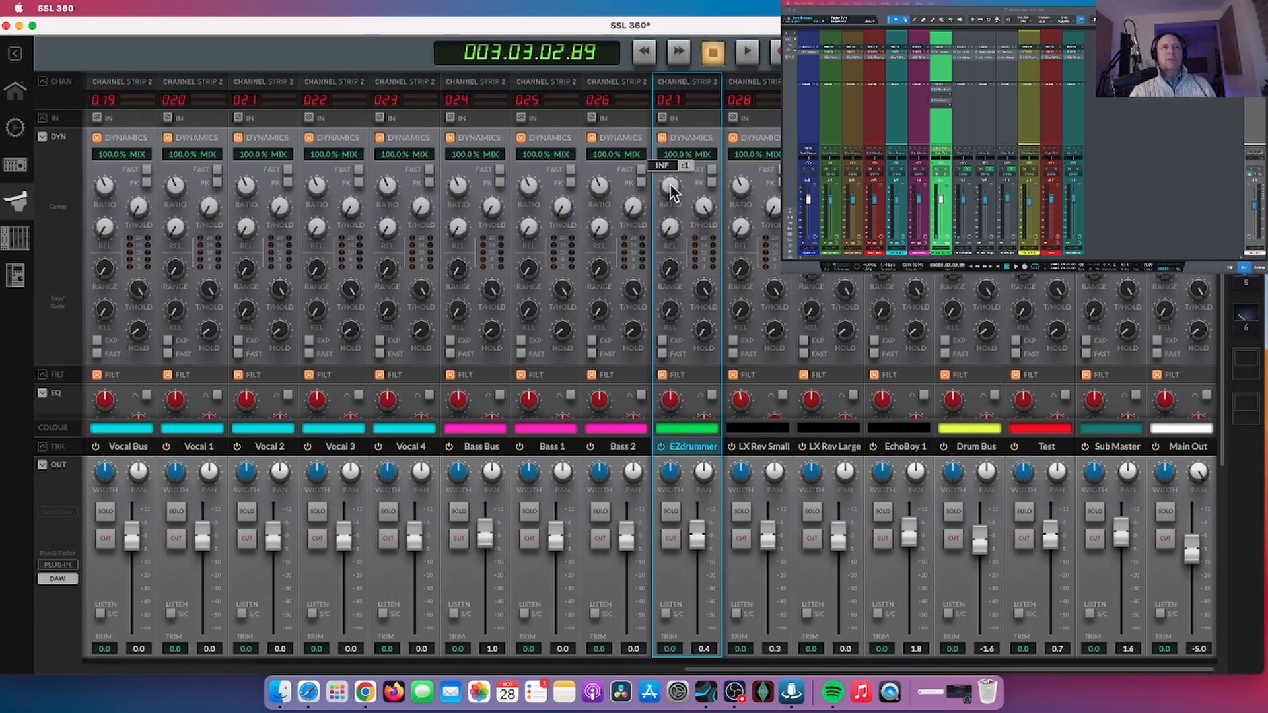
- Adjust the EZdrummer channel's compressor ratio and threshold, checking the compression during playback
{"action": "left_click_drag", "start_coordinate": [666, 188], "coordinate": [704, 219]}
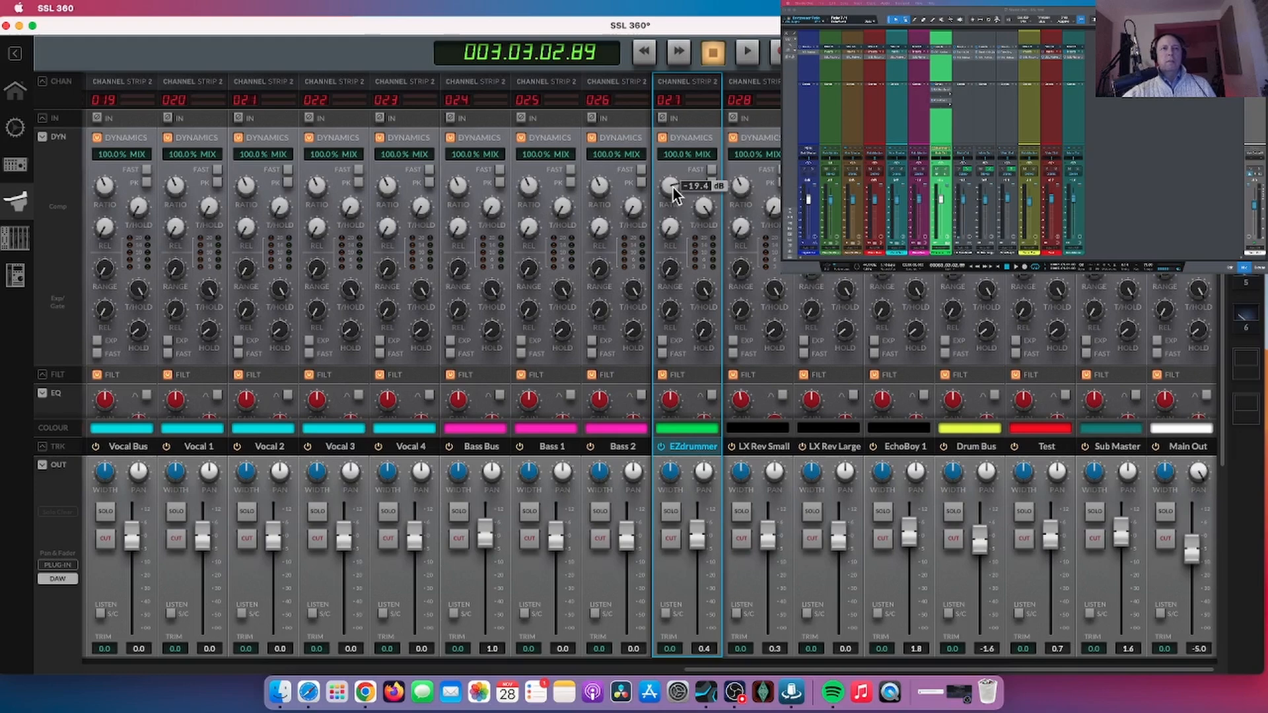
{"action": "key", "text": "space"}
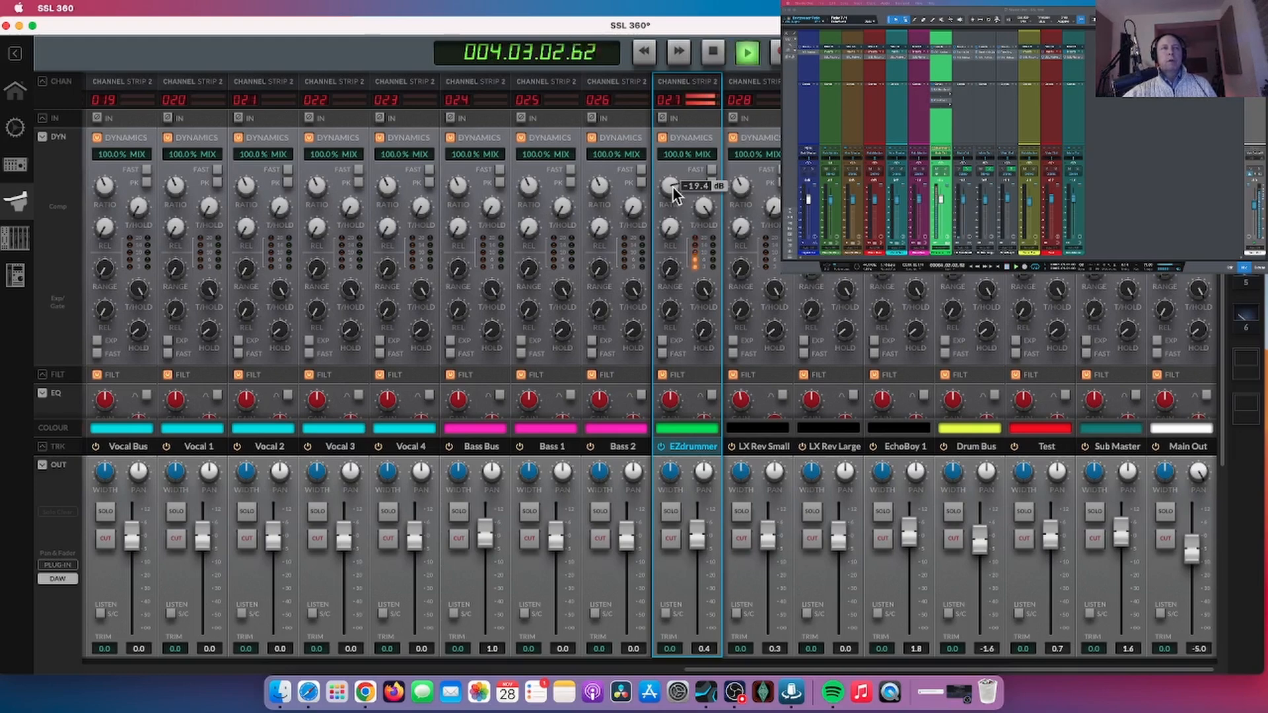
{"action": "left_click_drag", "start_coordinate": [703, 206], "coordinate": [700, 239]}
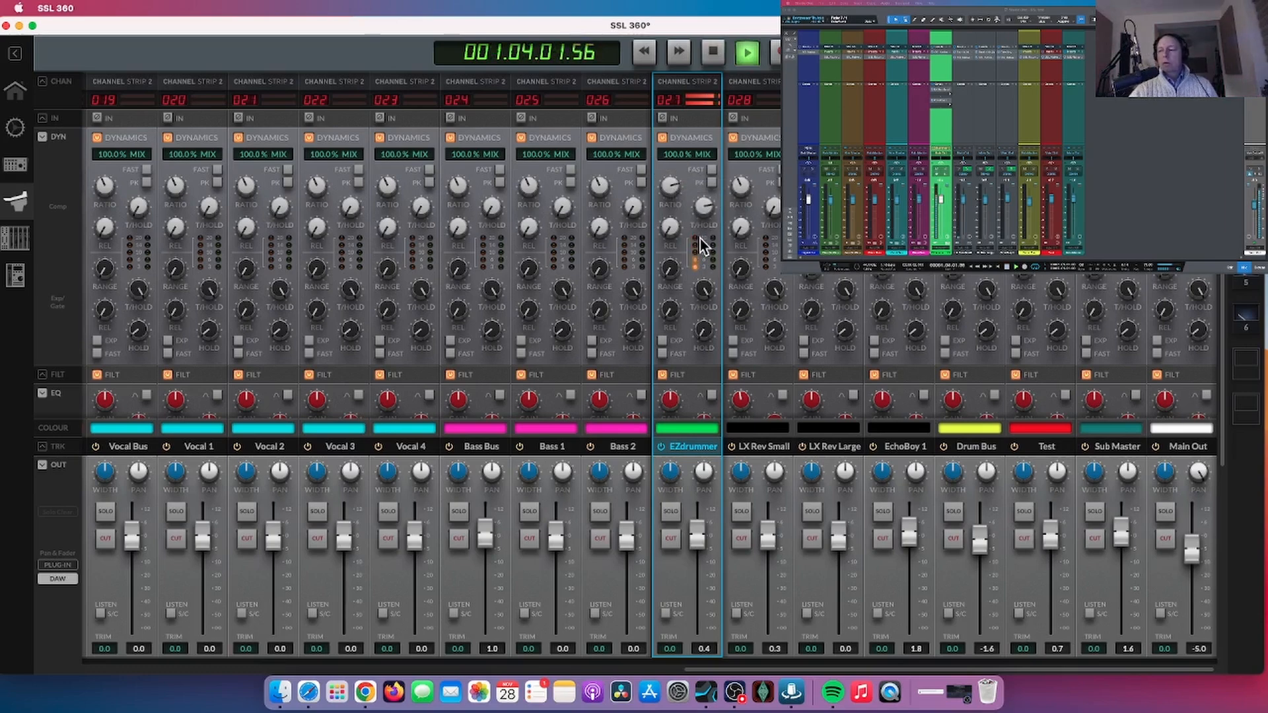
{"action": "key", "text": "space"}
- Play the project again and examine the gain-reduction metering in the EZdrummer channel's Dynamics section
{"action": "scroll", "coordinate": [691, 301], "scroll_direction": "down", "scroll_amount": 2}
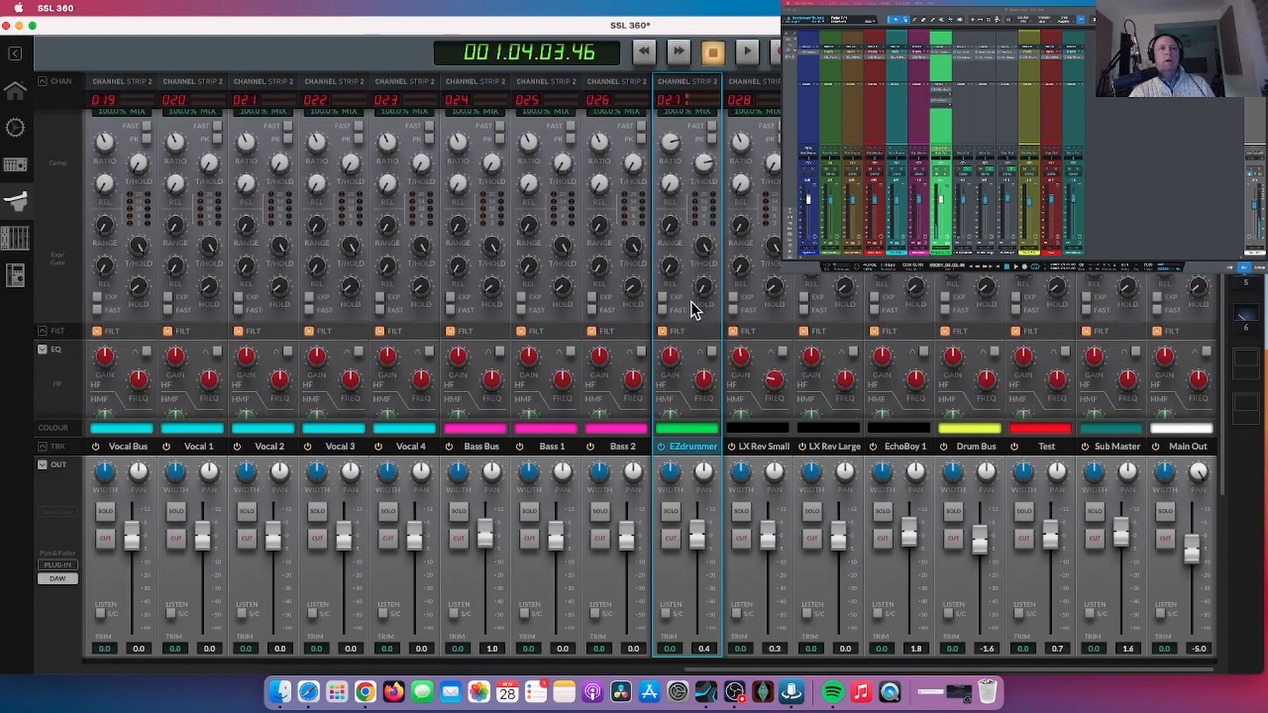
{"action": "scroll", "coordinate": [690, 298], "scroll_direction": "down", "scroll_amount": 4}
{"action": "scroll", "coordinate": [684, 303], "scroll_direction": "up", "scroll_amount": 6}
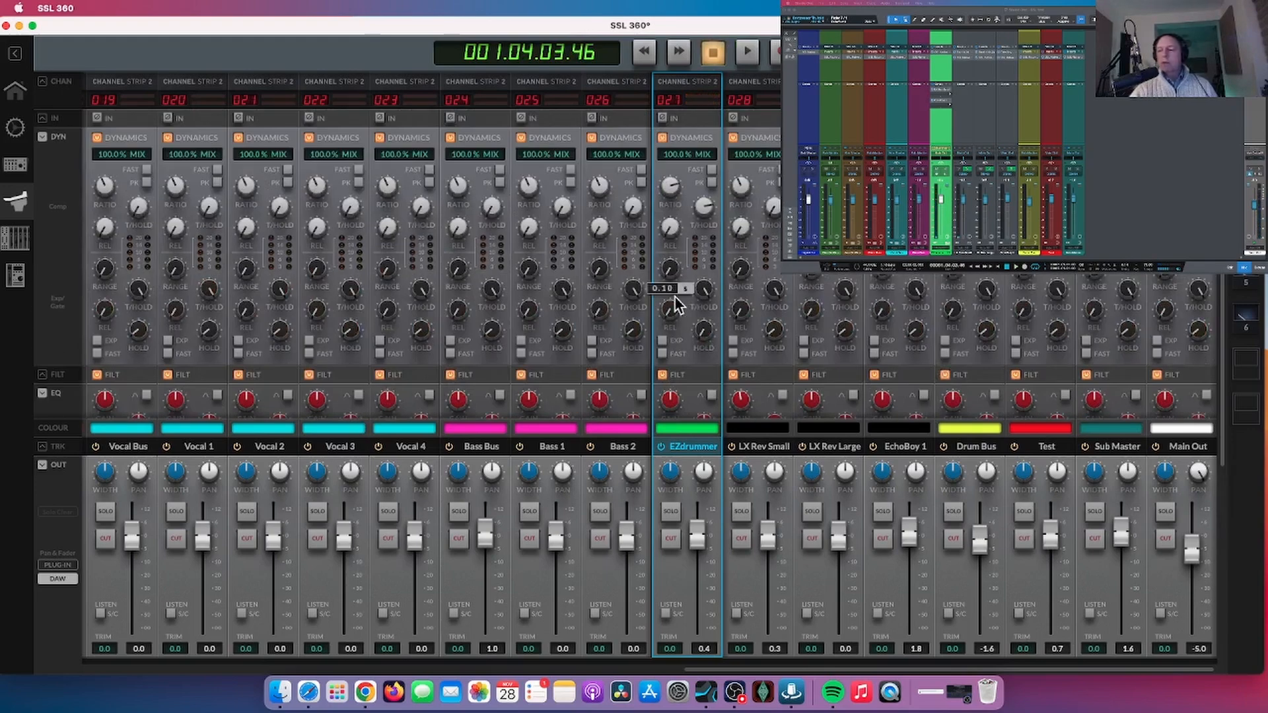
{"action": "key", "text": "space"}
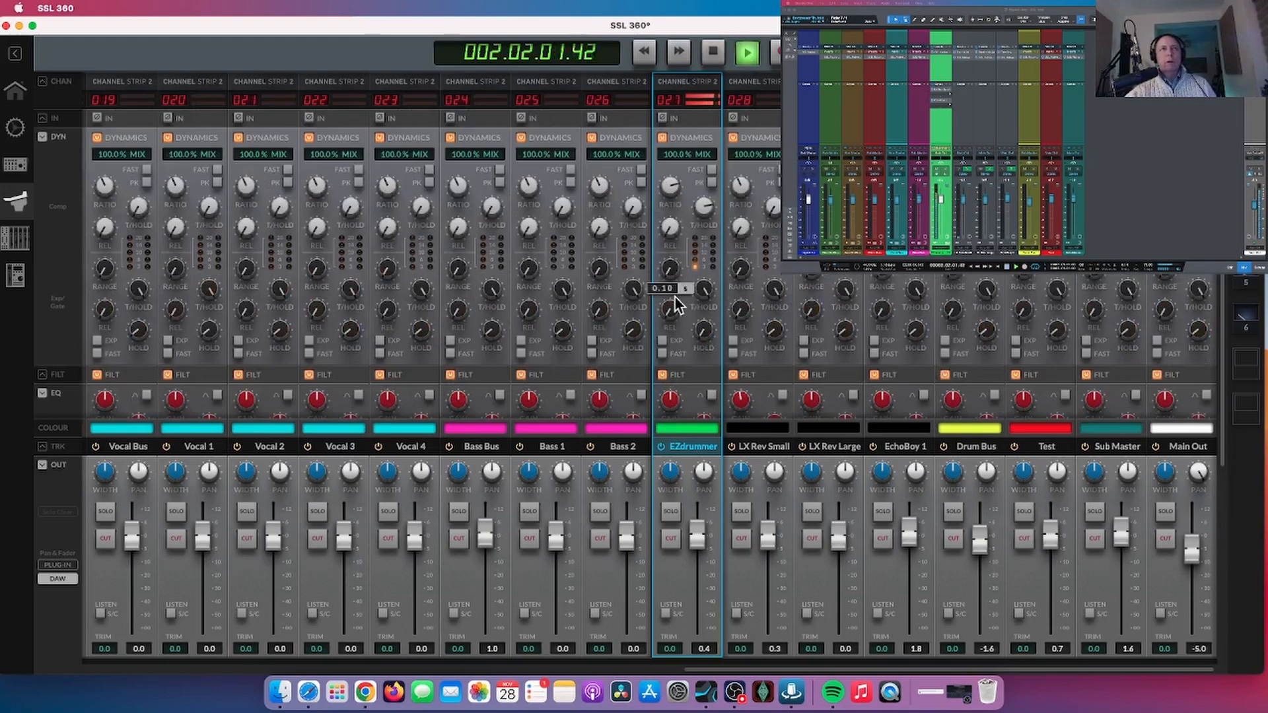
{"action": "mouse_move", "coordinate": [665, 307]}
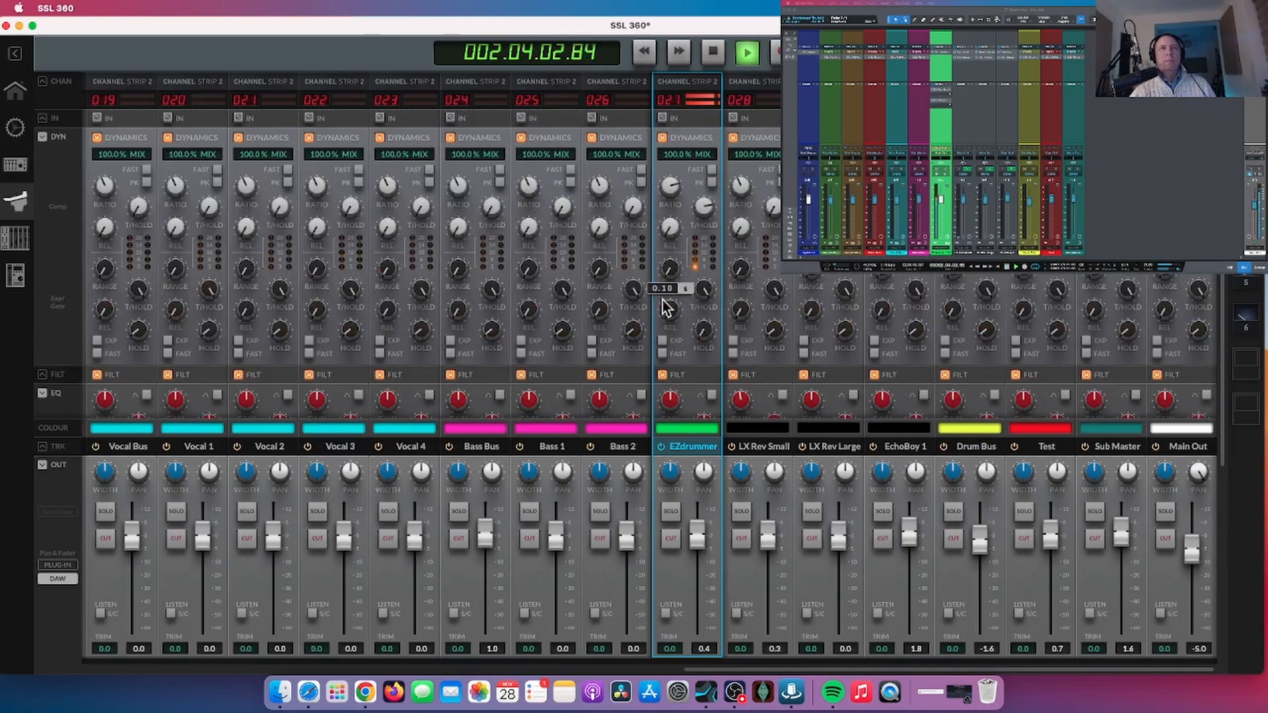
{"action": "key", "text": "space"}
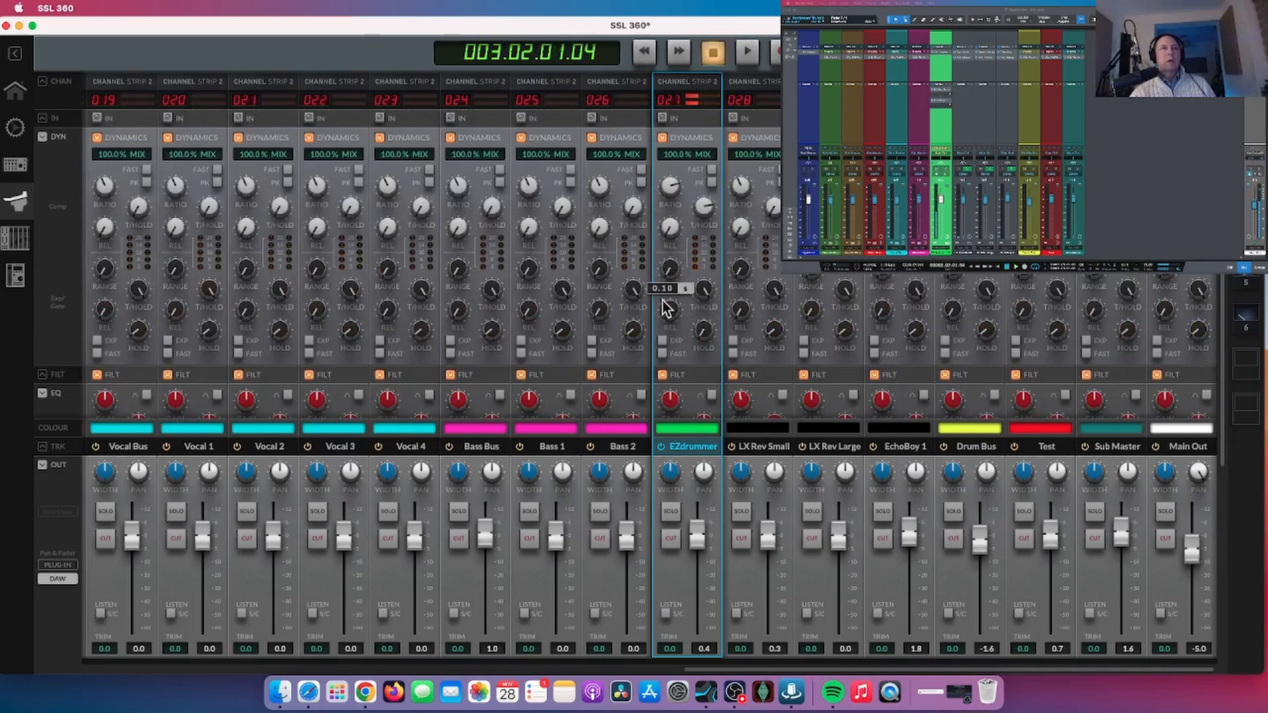
- Collapse the Dynamics section of the channel strips and expand the Filters section
{"action": "scroll", "coordinate": [693, 286], "scroll_direction": "down", "scroll_amount": 2}
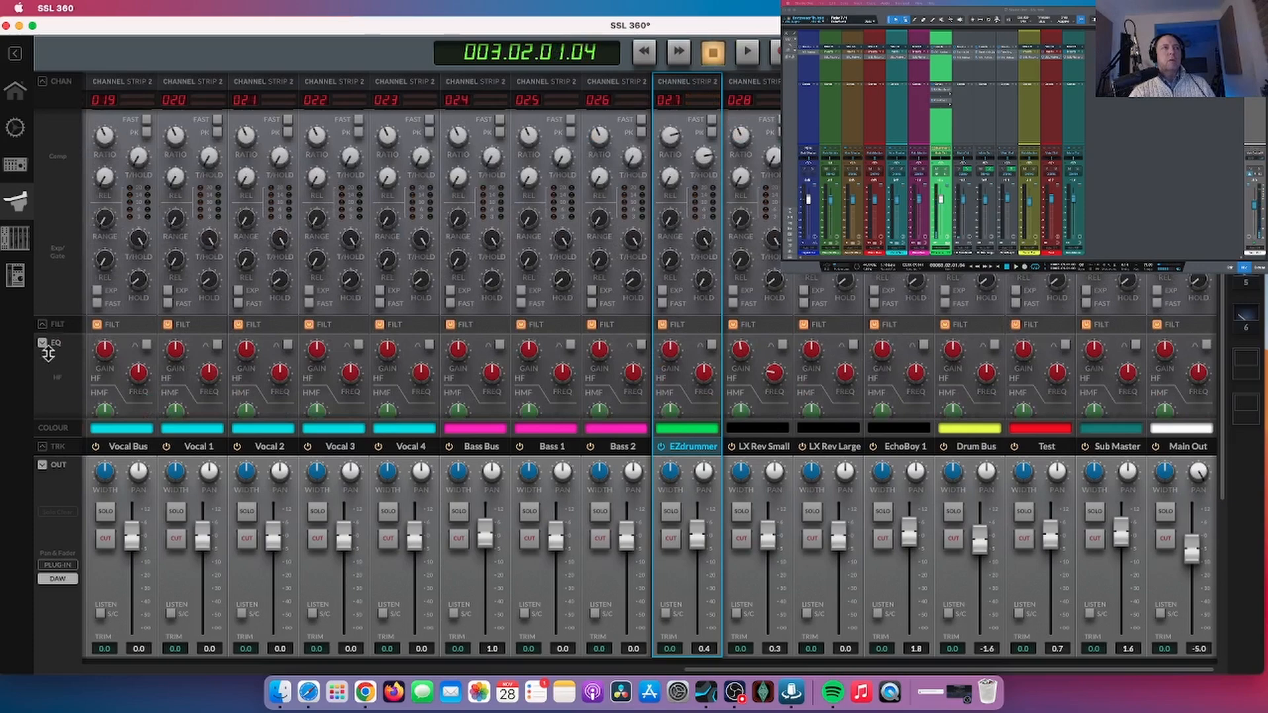
{"action": "left_click", "coordinate": [43, 326]}
{"action": "left_click", "coordinate": [44, 325]}
{"action": "scroll", "coordinate": [90, 291], "scroll_direction": "up", "scroll_amount": 2}
{"action": "left_click", "coordinate": [44, 137]}
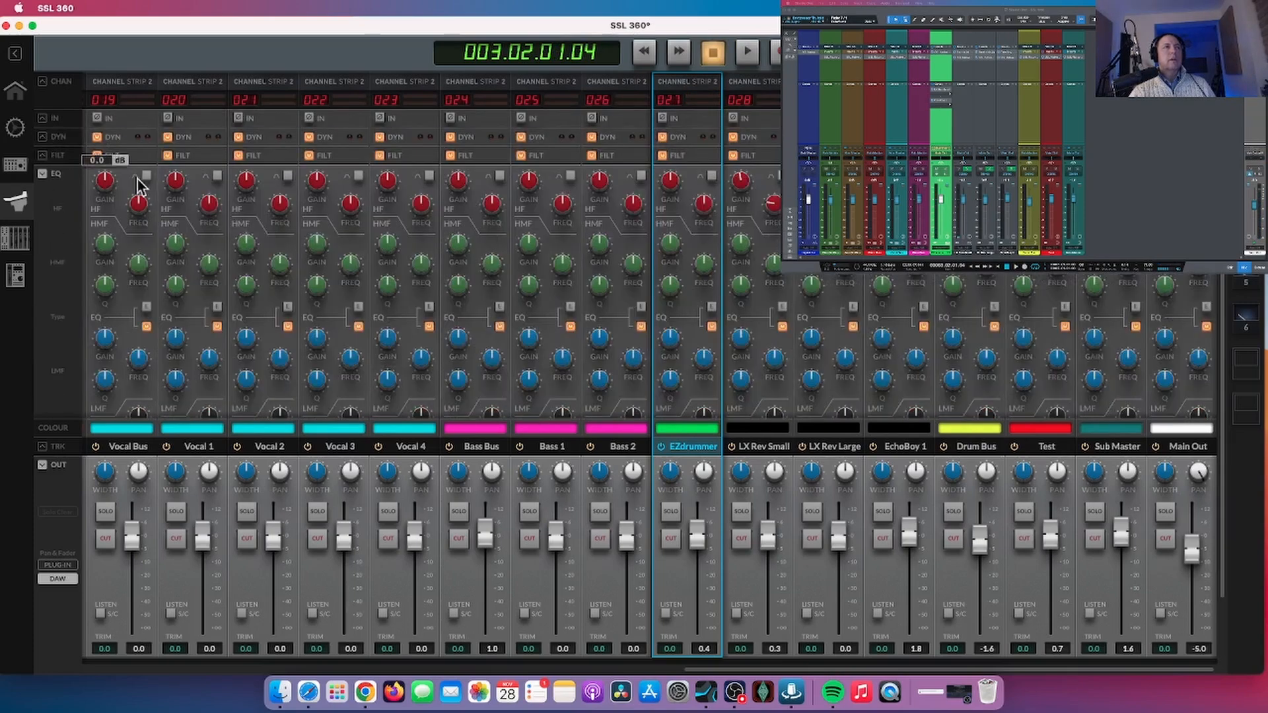
{"action": "left_click", "coordinate": [43, 156]}
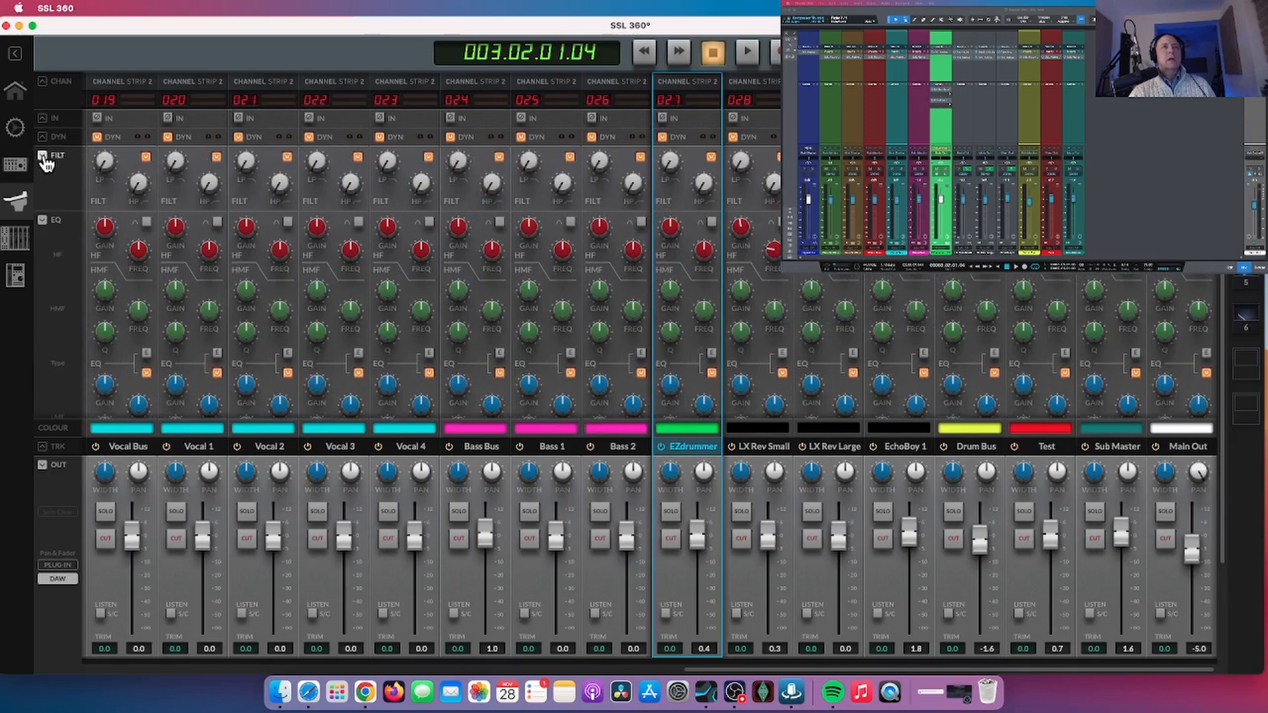
- Audition the EZdrummer channel's low-pass filter during playback, return it to OUT and collapse the Filters section
{"action": "key", "text": "space"}
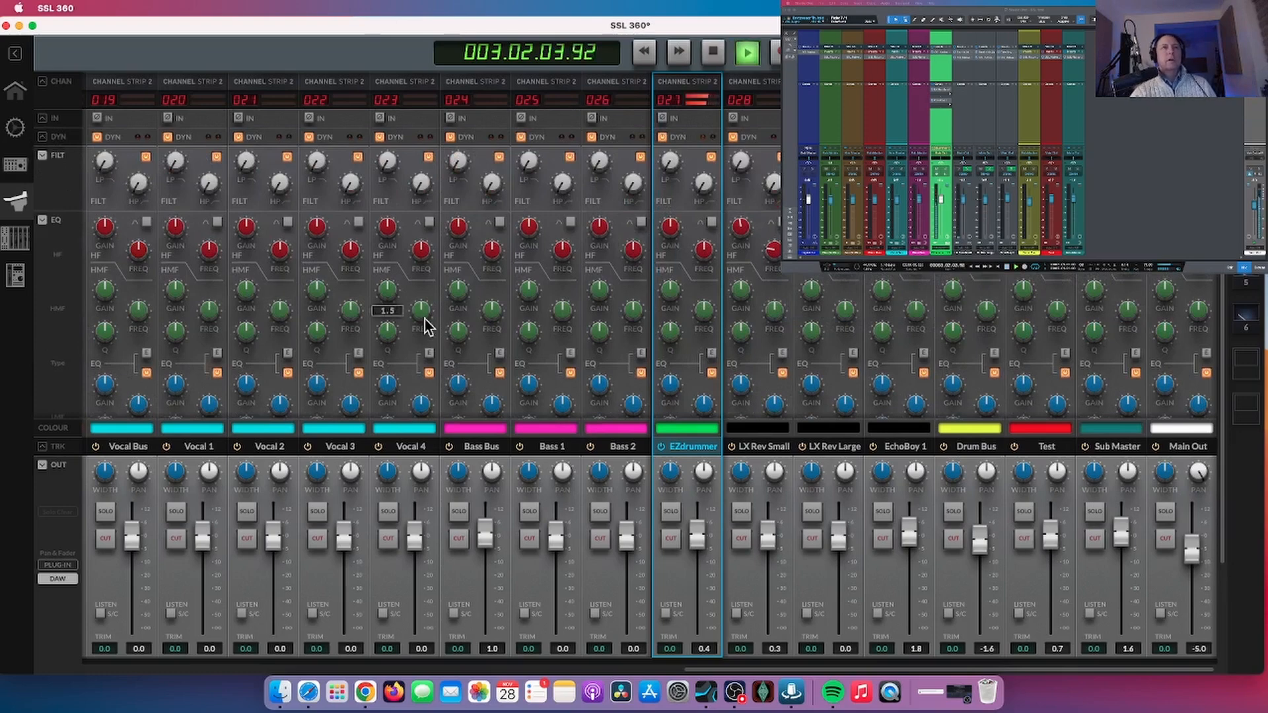
{"action": "left_click_drag", "start_coordinate": [667, 152], "coordinate": [703, 11]}
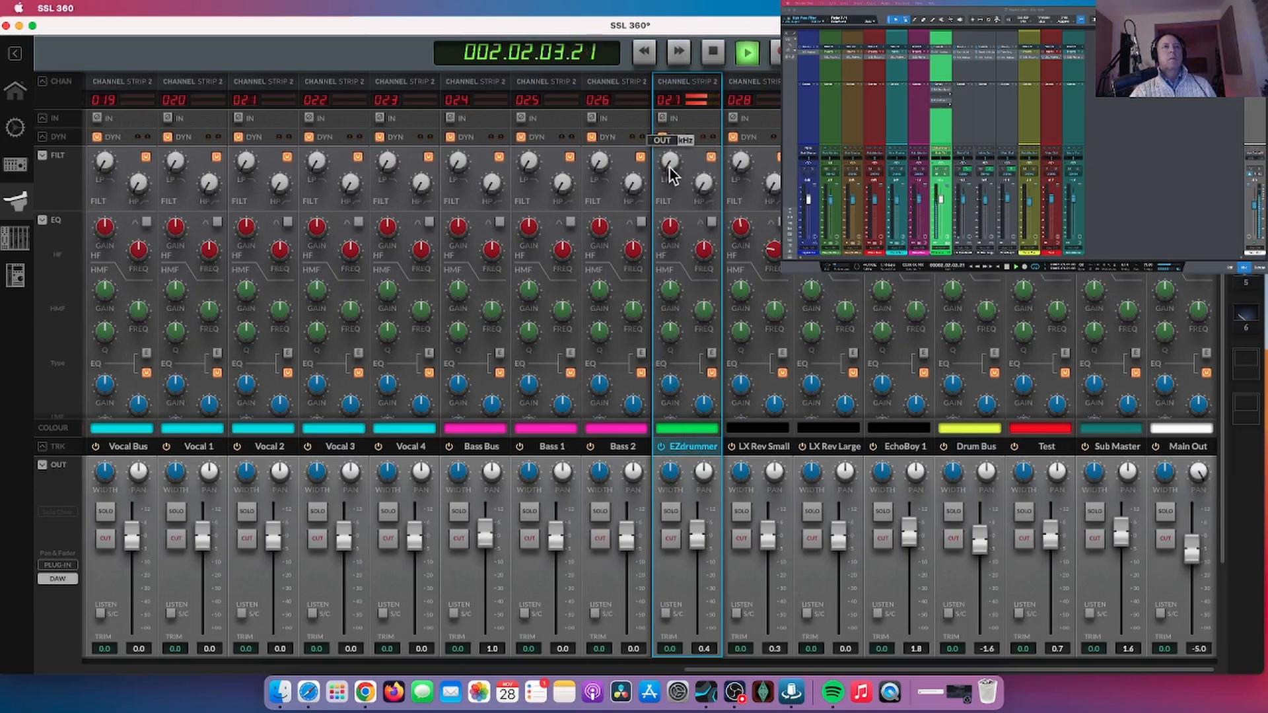
{"action": "key", "text": "space"}
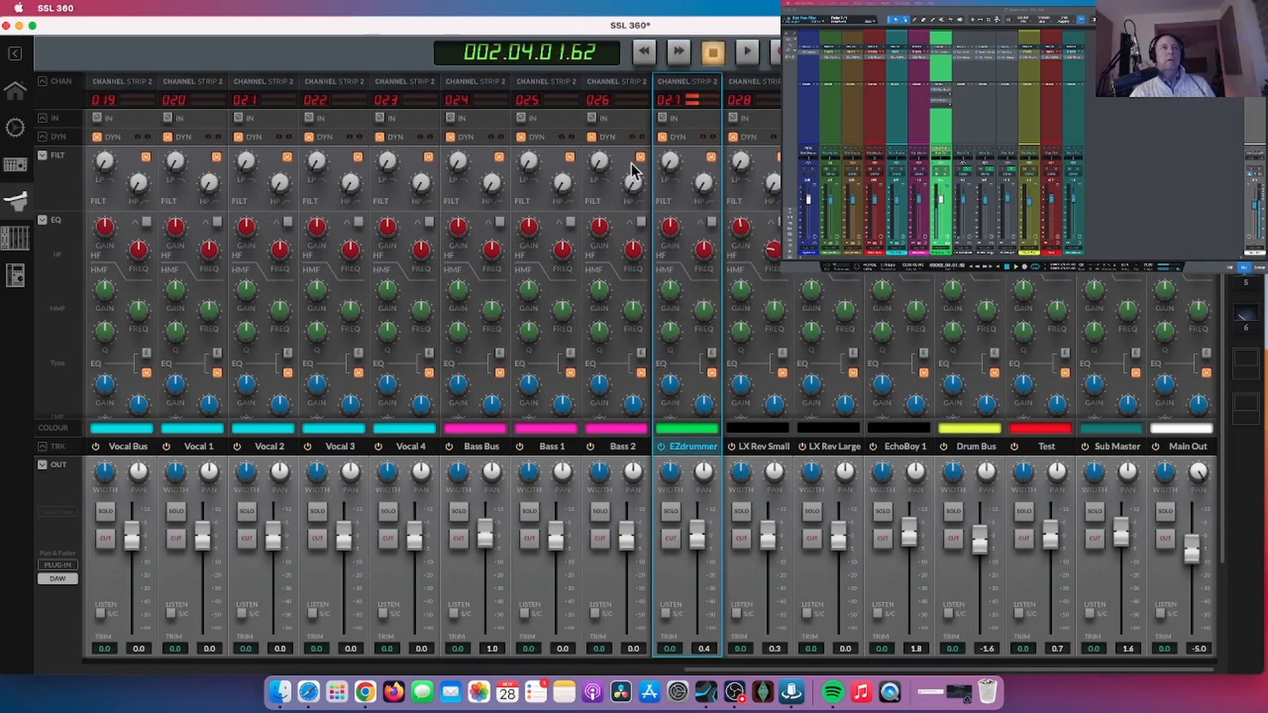
{"action": "left_click", "coordinate": [55, 166]}
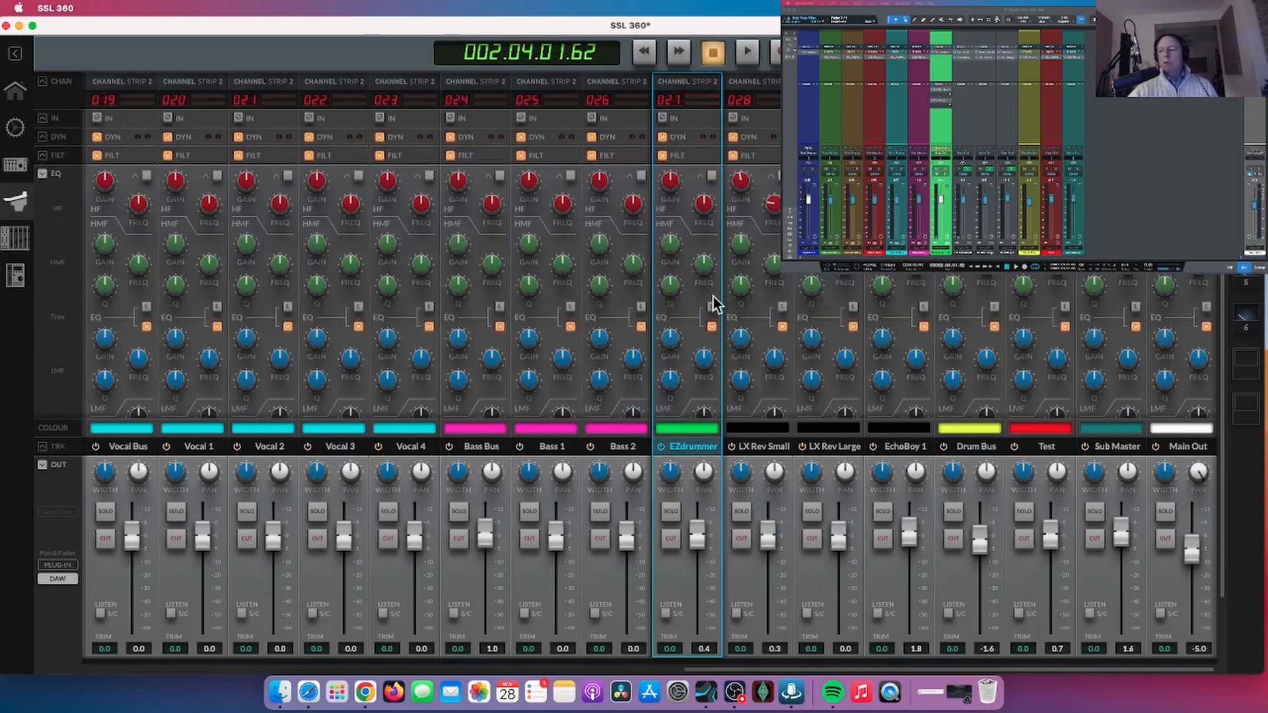
- Audition the EZdrummer channel's EQ during playback by varying the HF gain and frequency and other band gains, and reset them to default
{"action": "key", "text": "space"}
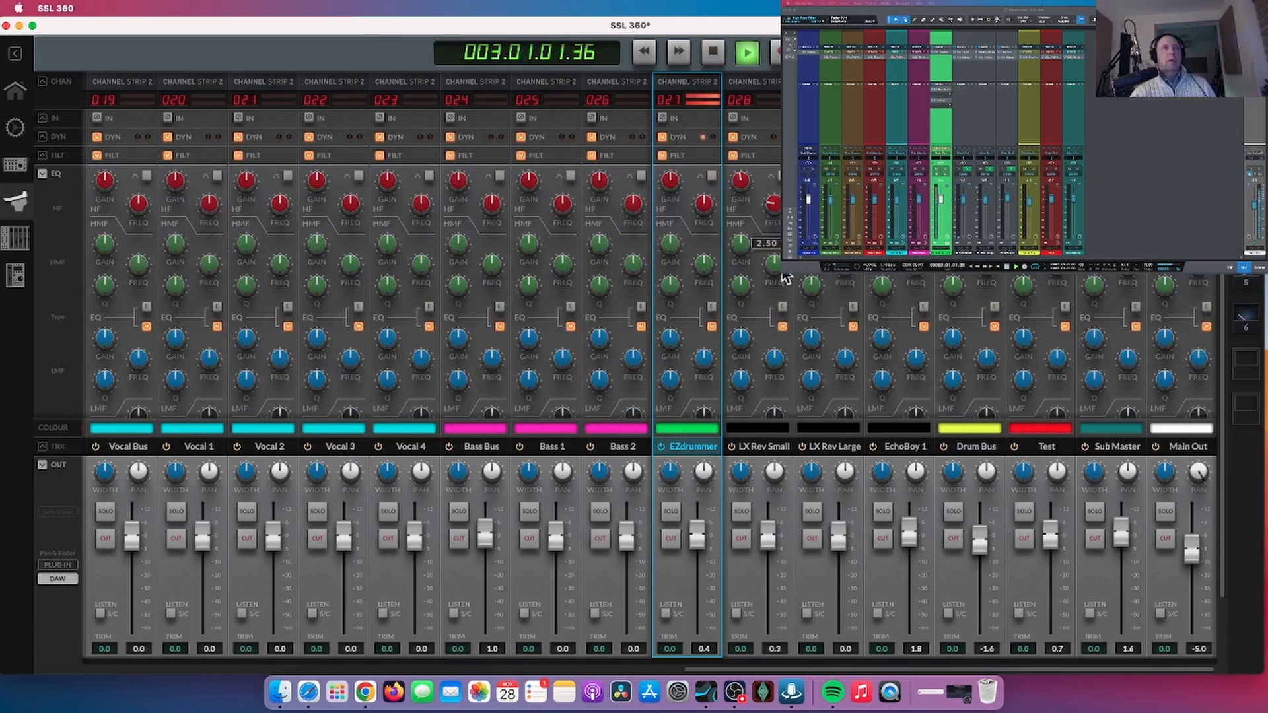
{"action": "scroll", "coordinate": [713, 290], "scroll_direction": "down", "scroll_amount": 3}
{"action": "left_click_drag", "start_coordinate": [670, 144], "coordinate": [665, 119]}
{"action": "left_click_drag", "start_coordinate": [702, 167], "coordinate": [691, 232]}
{"action": "left_click_drag", "start_coordinate": [674, 152], "coordinate": [667, 342]}
{"action": "left_click_drag", "start_coordinate": [670, 404], "coordinate": [670, 259]}
{"action": "left_click_drag", "start_coordinate": [669, 208], "coordinate": [670, 186]}
{"action": "double_click", "coordinate": [707, 169]}
{"action": "double_click", "coordinate": [675, 156]}
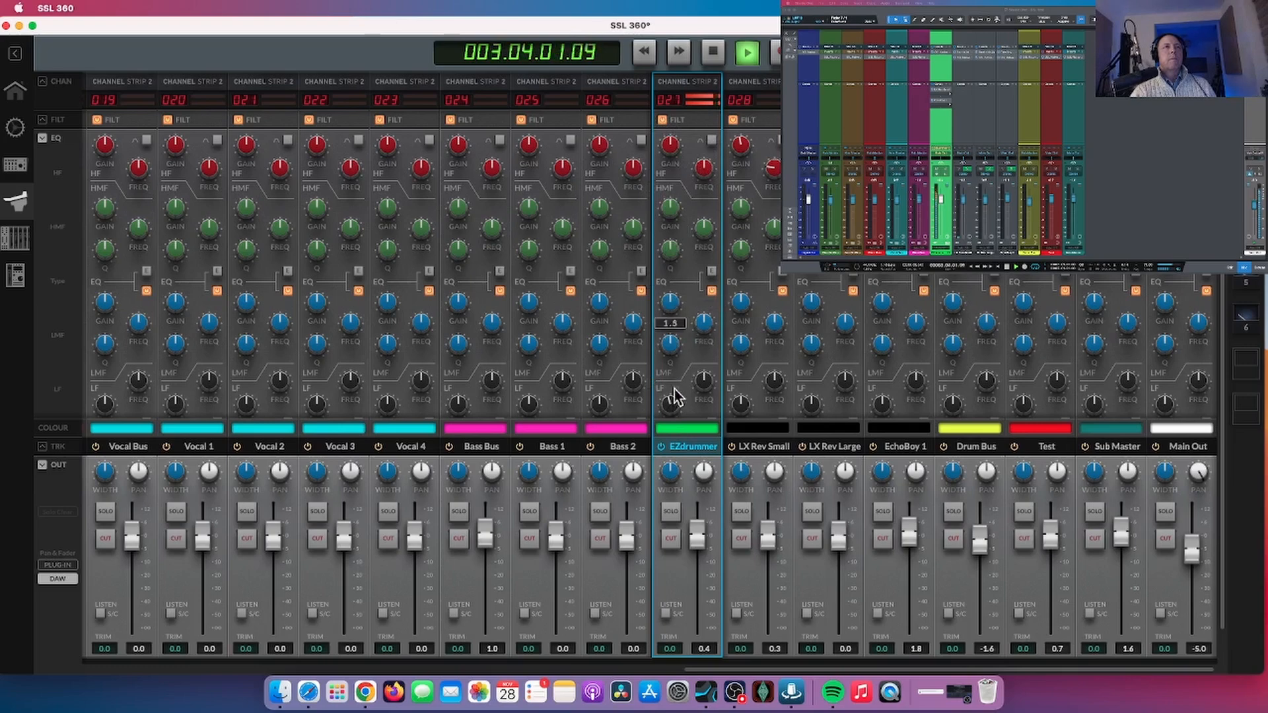
{"action": "key", "text": "space"}
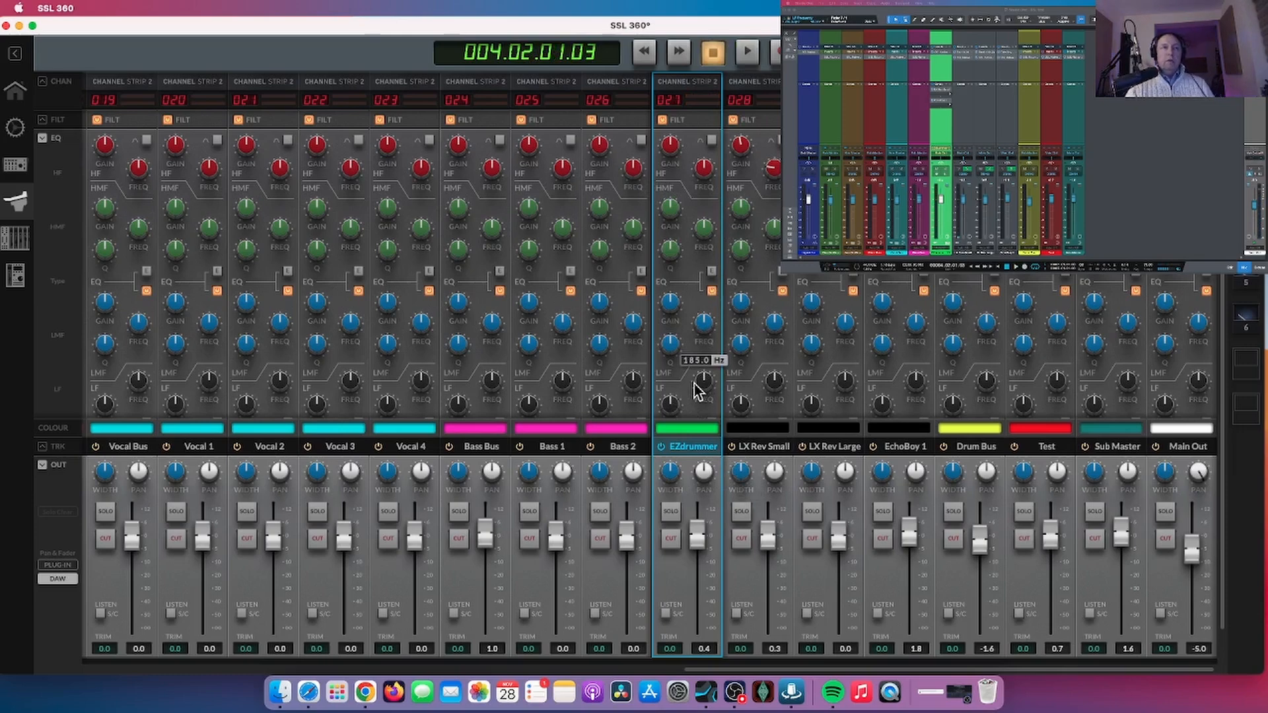
- Expand the Sends section of the channel strips and raise the EZdrummer channel's send 1 to about -0.4 dB during playback
{"action": "scroll", "coordinate": [697, 390], "scroll_direction": "down", "scroll_amount": 3}
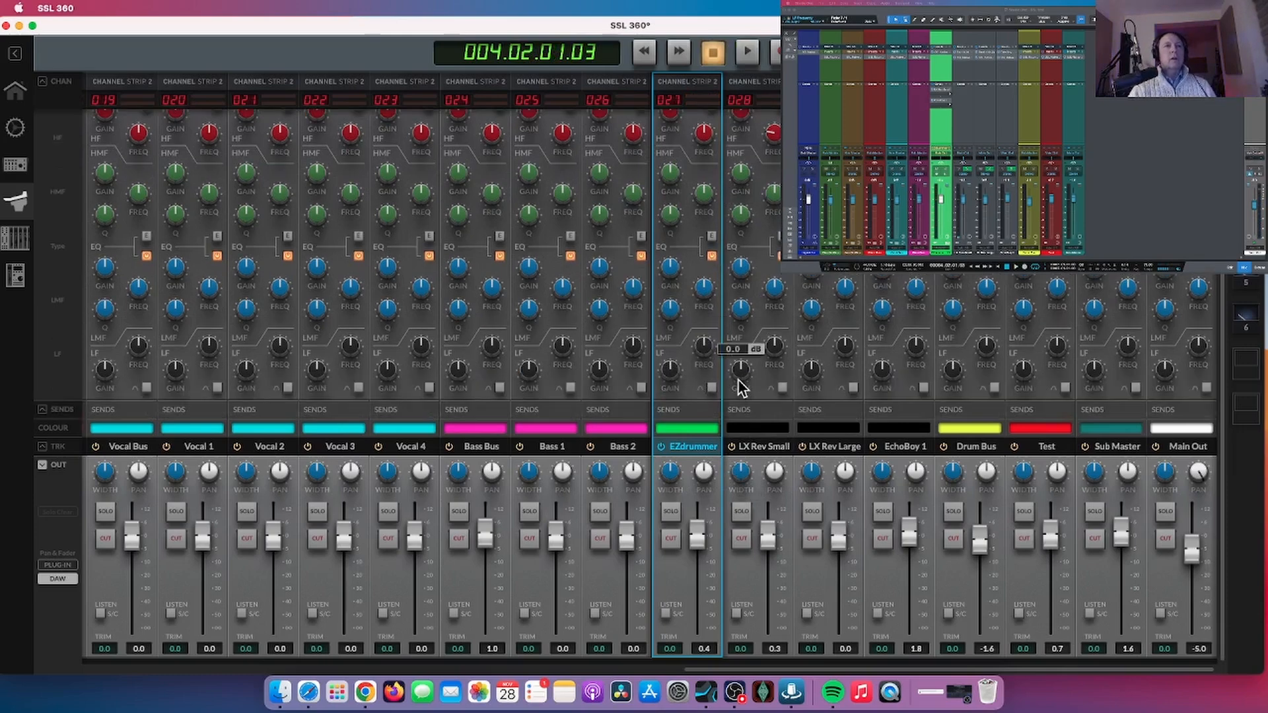
{"action": "left_click", "coordinate": [42, 410]}
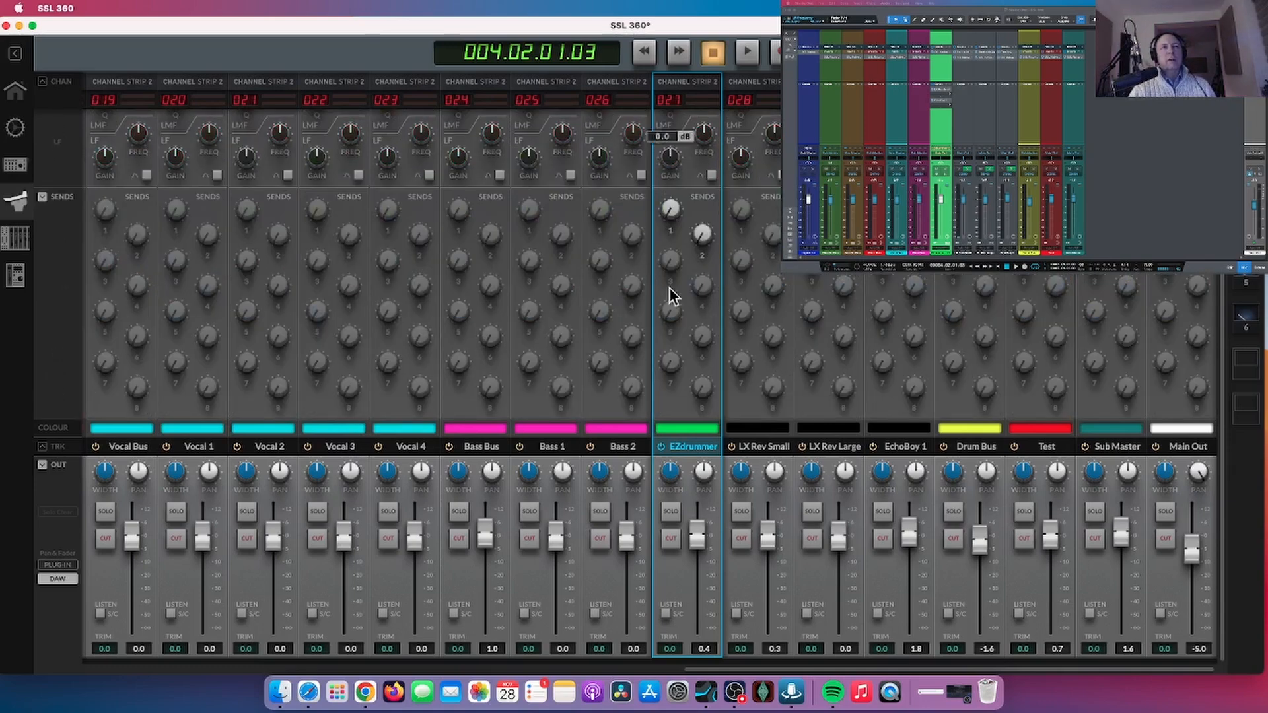
{"action": "mouse_move", "coordinate": [675, 221]}
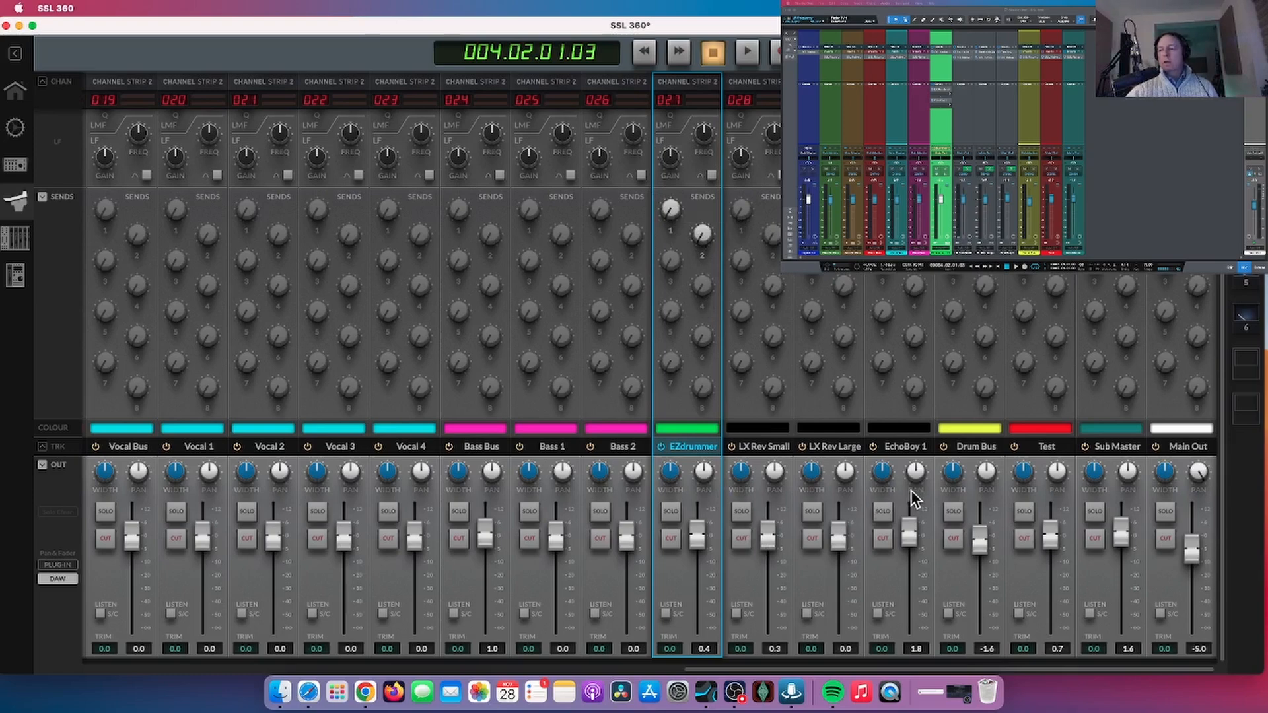
{"action": "key", "text": "space"}
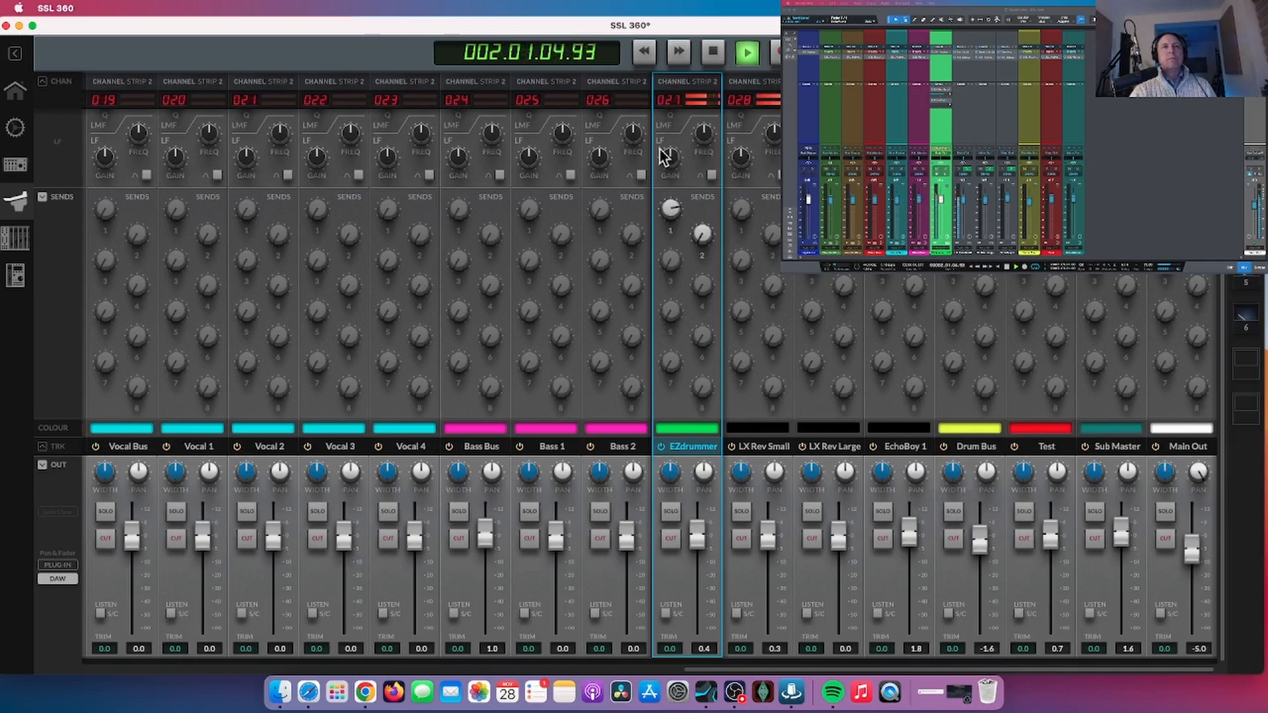
{"action": "key", "text": "space"}
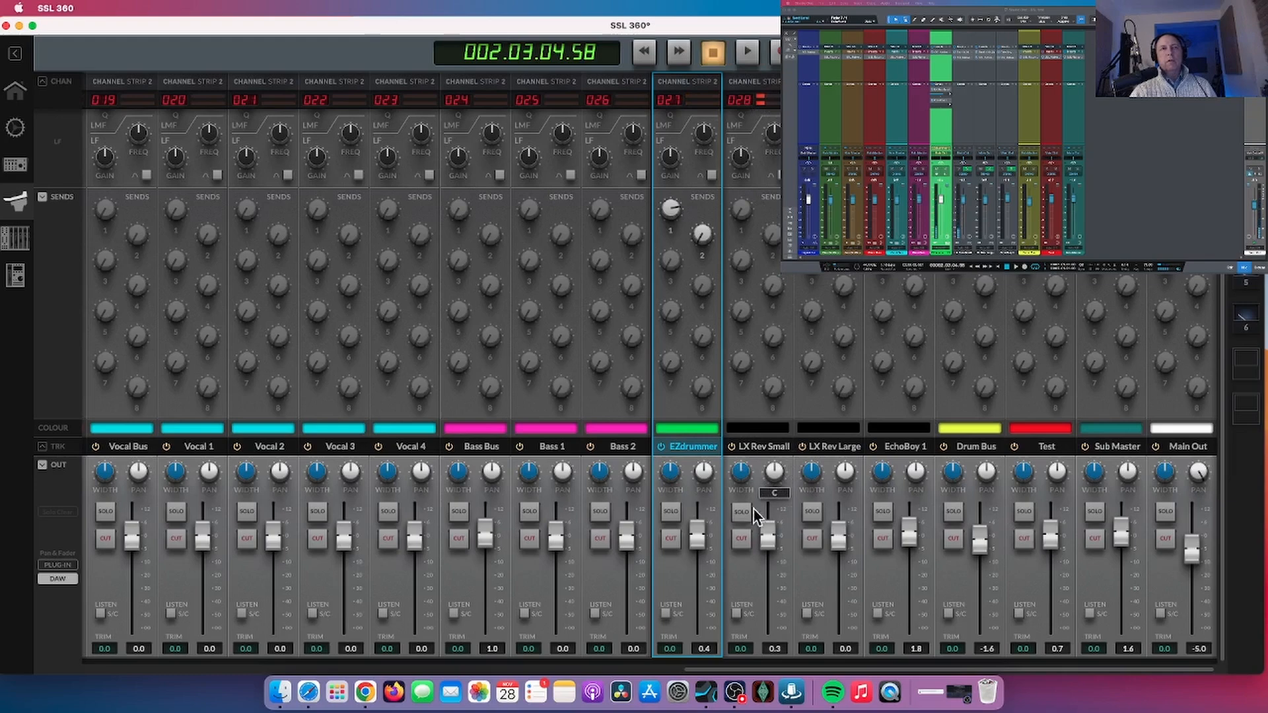
- Set the EZdrummer channel's send 1 to -5.6 dB and send 2 to about -3.2 dB, auditioning both sends during playback
{"action": "key", "text": "space"}
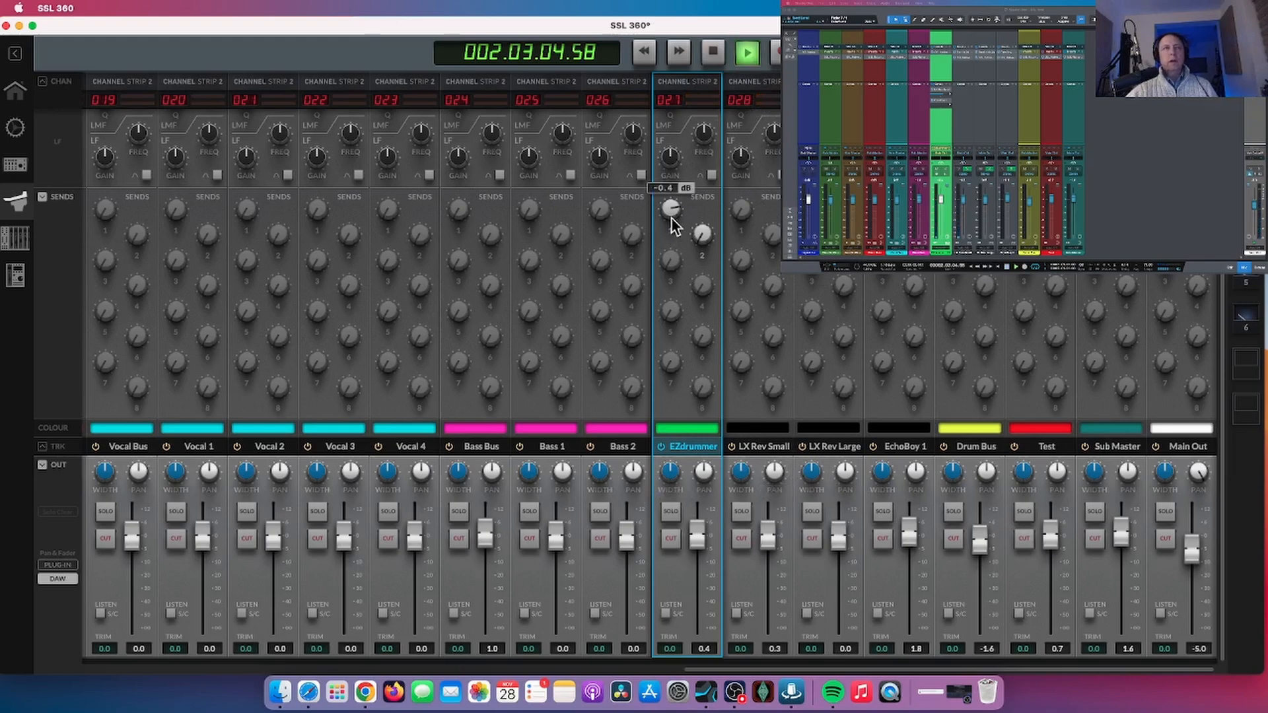
{"action": "left_click_drag", "start_coordinate": [670, 215], "coordinate": [687, 386]}
{"action": "left_click_drag", "start_coordinate": [704, 234], "coordinate": [708, 109]}
{"action": "mouse_move", "coordinate": [702, 233]}
{"action": "left_click_drag", "start_coordinate": [702, 237], "coordinate": [701, 245]}
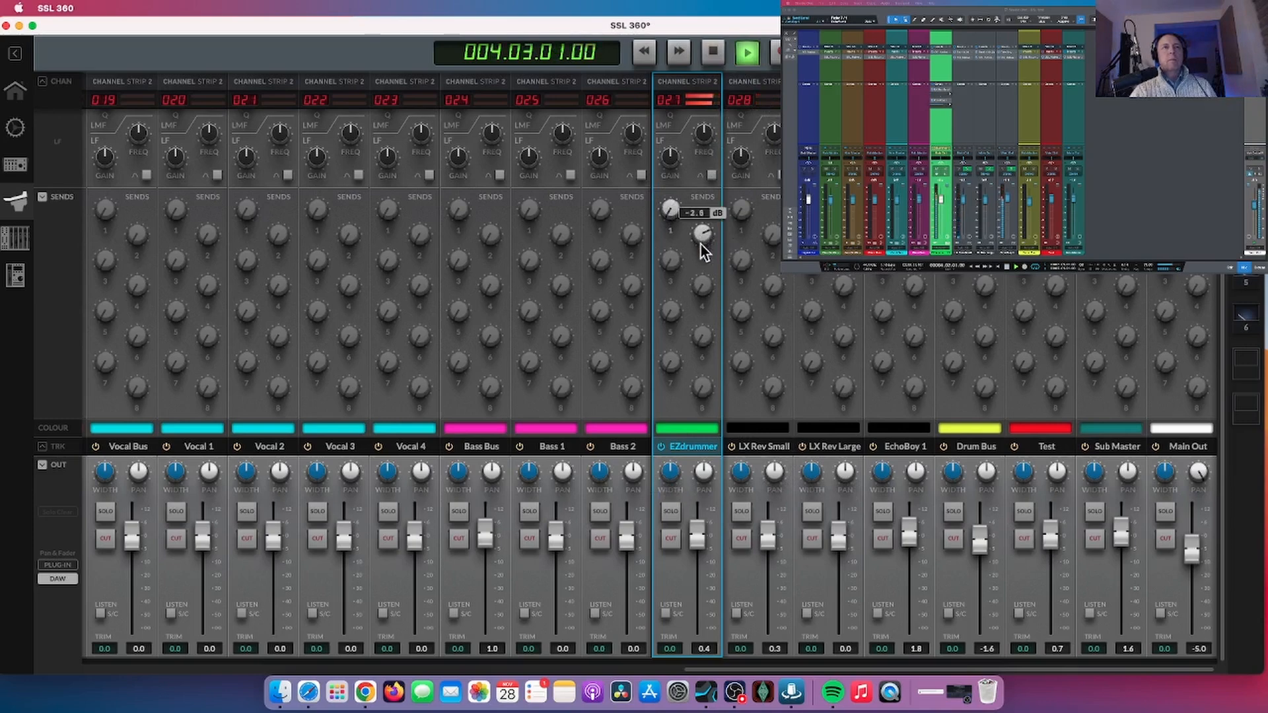
{"action": "left_click_drag", "start_coordinate": [702, 242], "coordinate": [703, 249]}
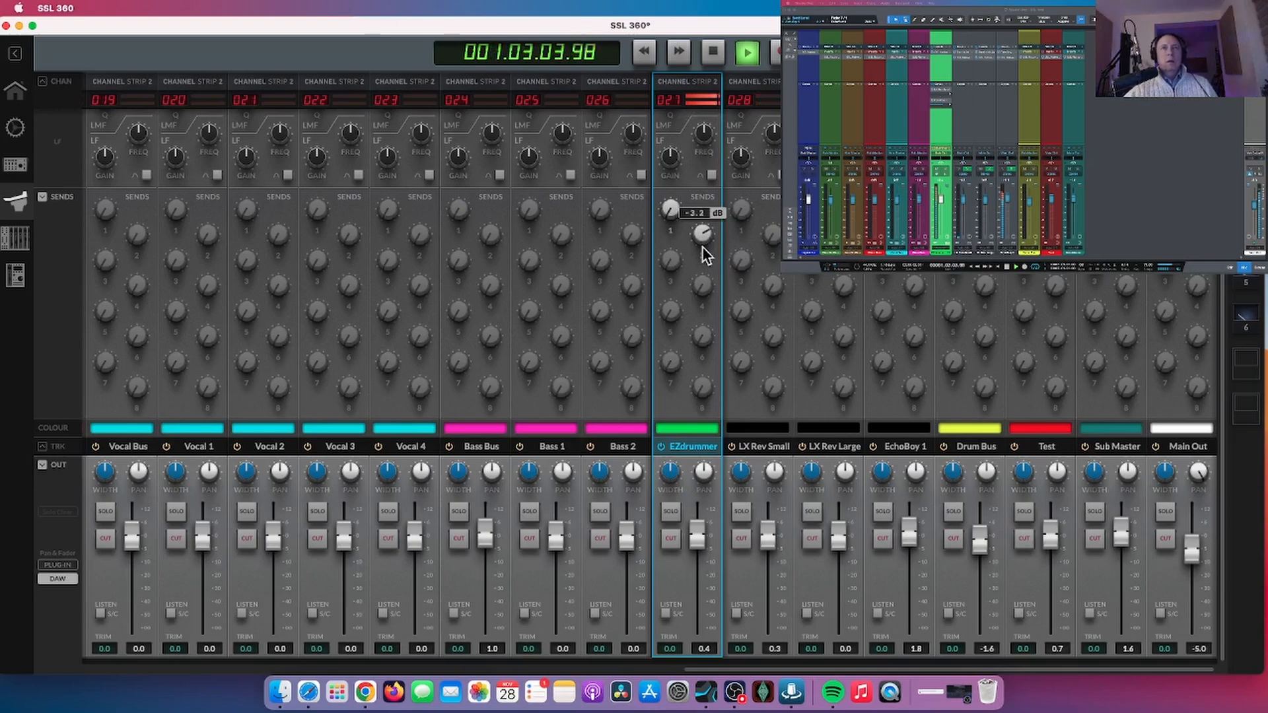
{"action": "key", "text": "space"}
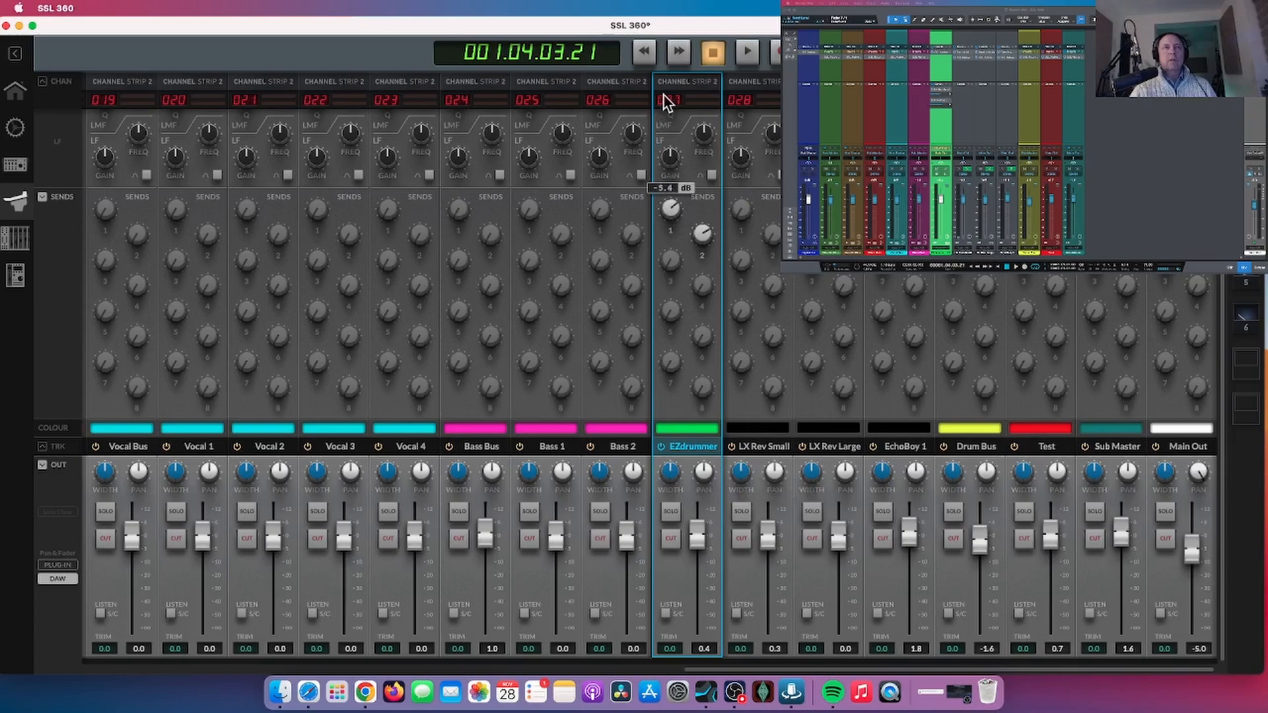
{"action": "key", "text": "space"}
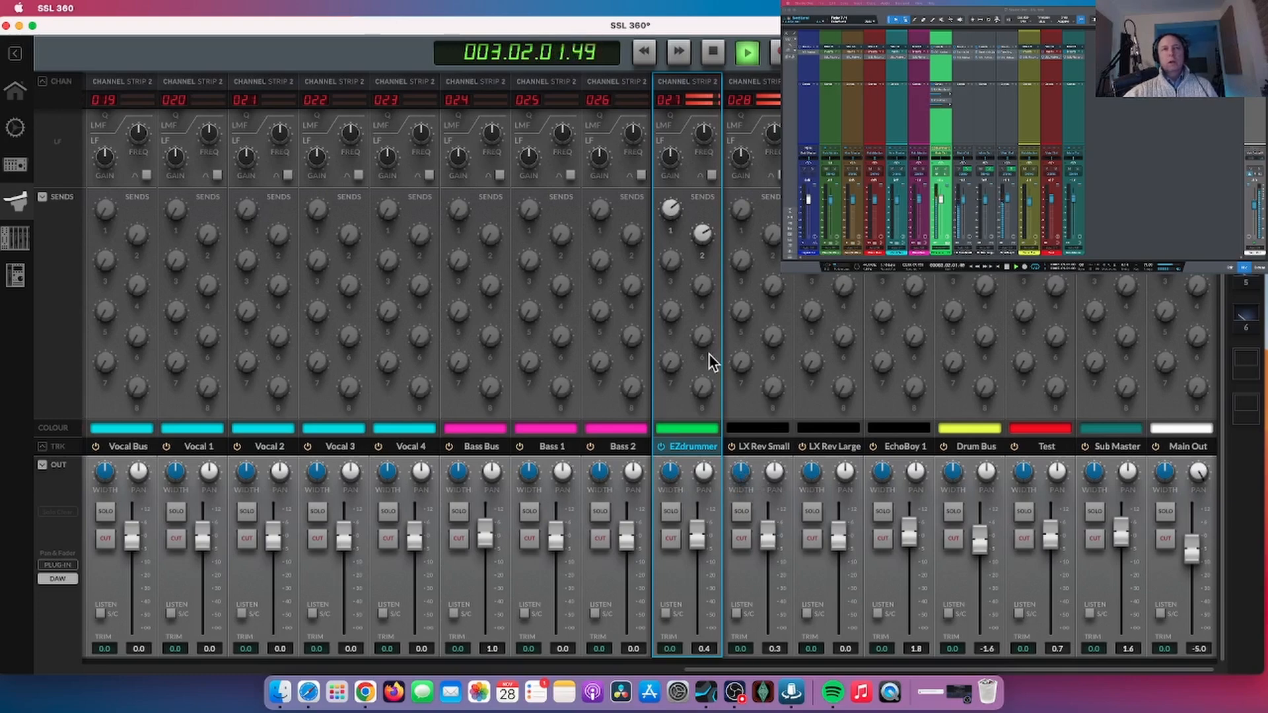
{"action": "key", "text": "space"}
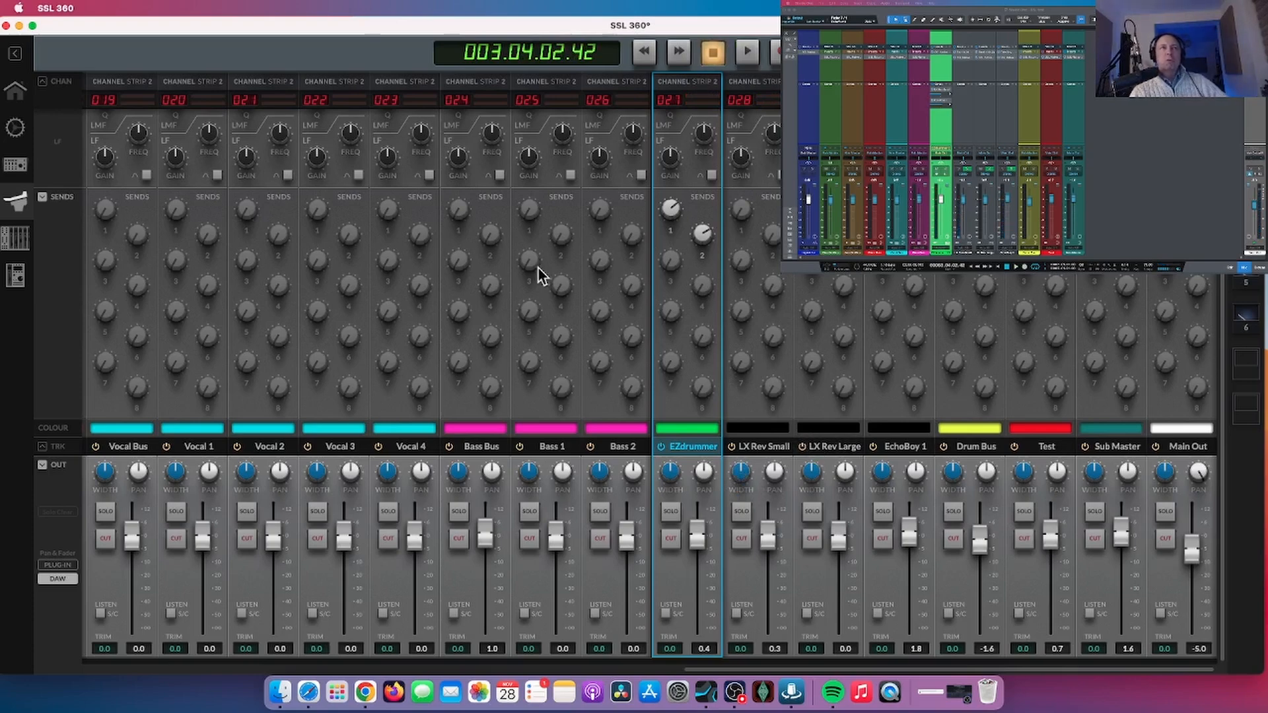
- Collapse the EQ section of the channel strips while keeping the Sends section expanded
{"action": "scroll", "coordinate": [124, 349], "scroll_direction": "up", "scroll_amount": 5}
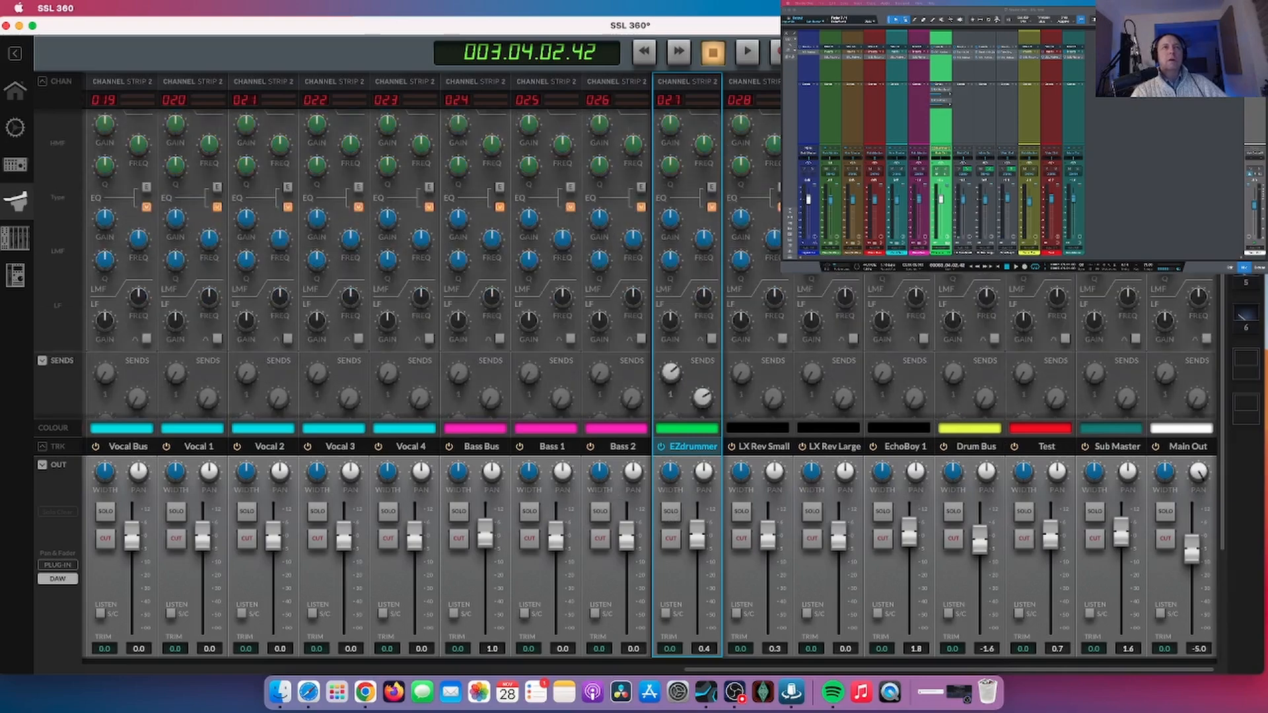
{"action": "left_click", "coordinate": [44, 365]}
{"action": "scroll", "coordinate": [672, 371], "scroll_direction": "down", "scroll_amount": 5}
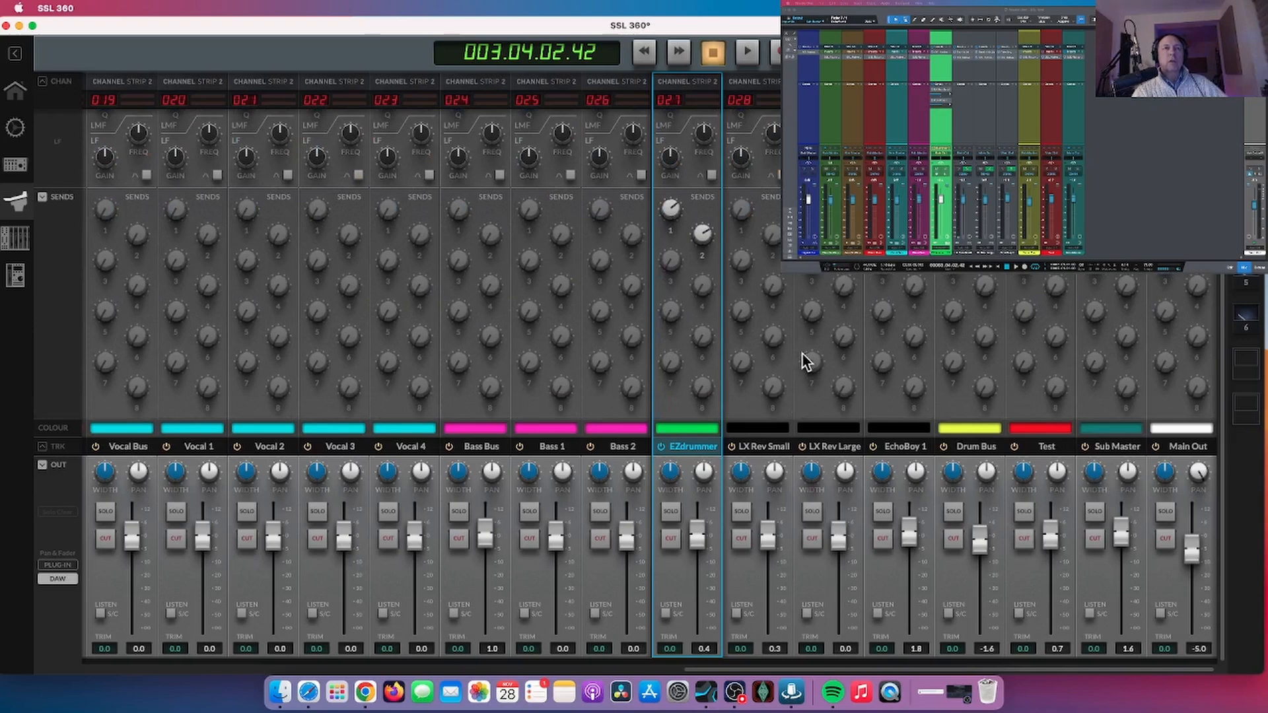
{"action": "scroll", "coordinate": [800, 346], "scroll_direction": "up", "scroll_amount": 8}
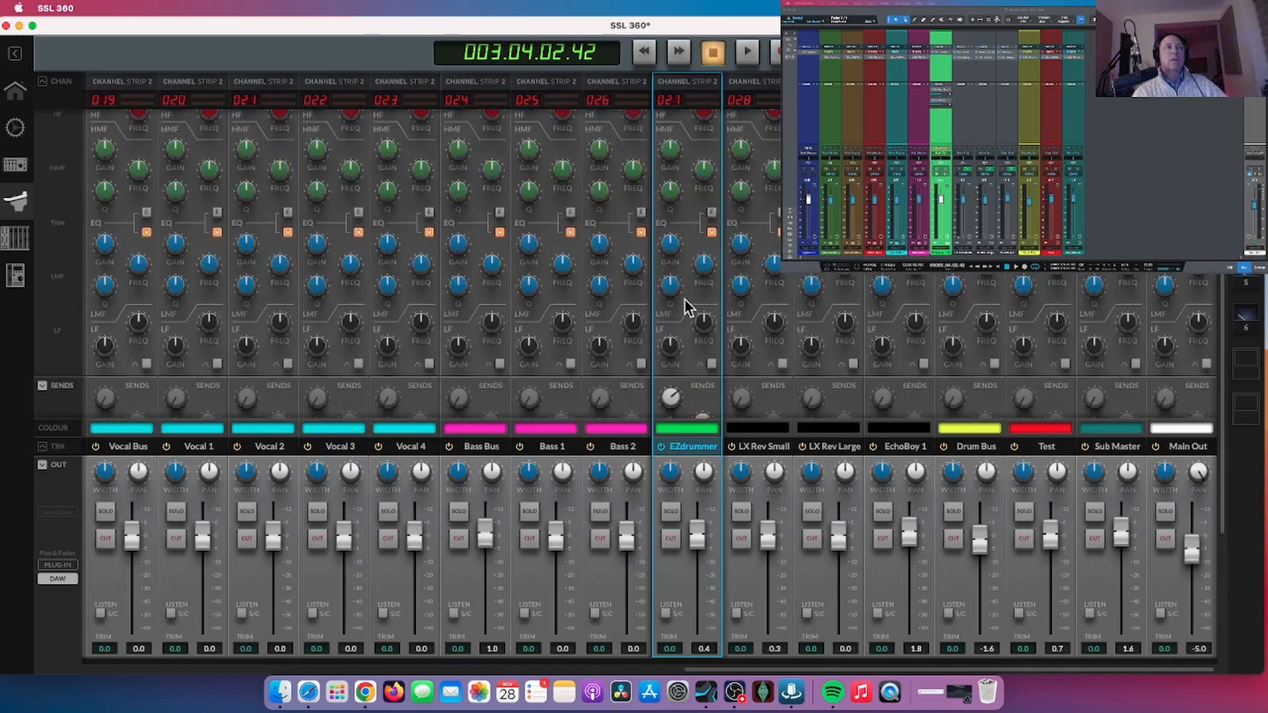
{"action": "left_click", "coordinate": [42, 173]}
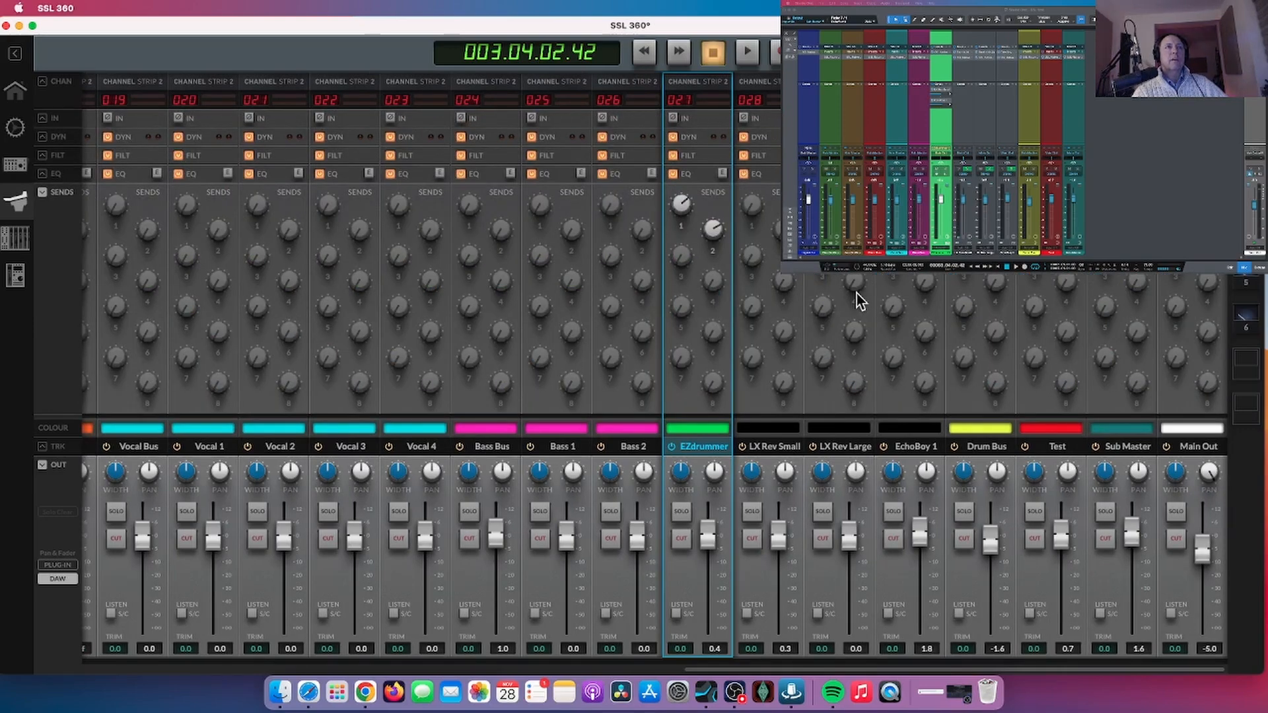
- Expand the channel strips' TRK section to examine its width, A/B and make-up options, and collapse it again
{"action": "left_click", "coordinate": [42, 446]}
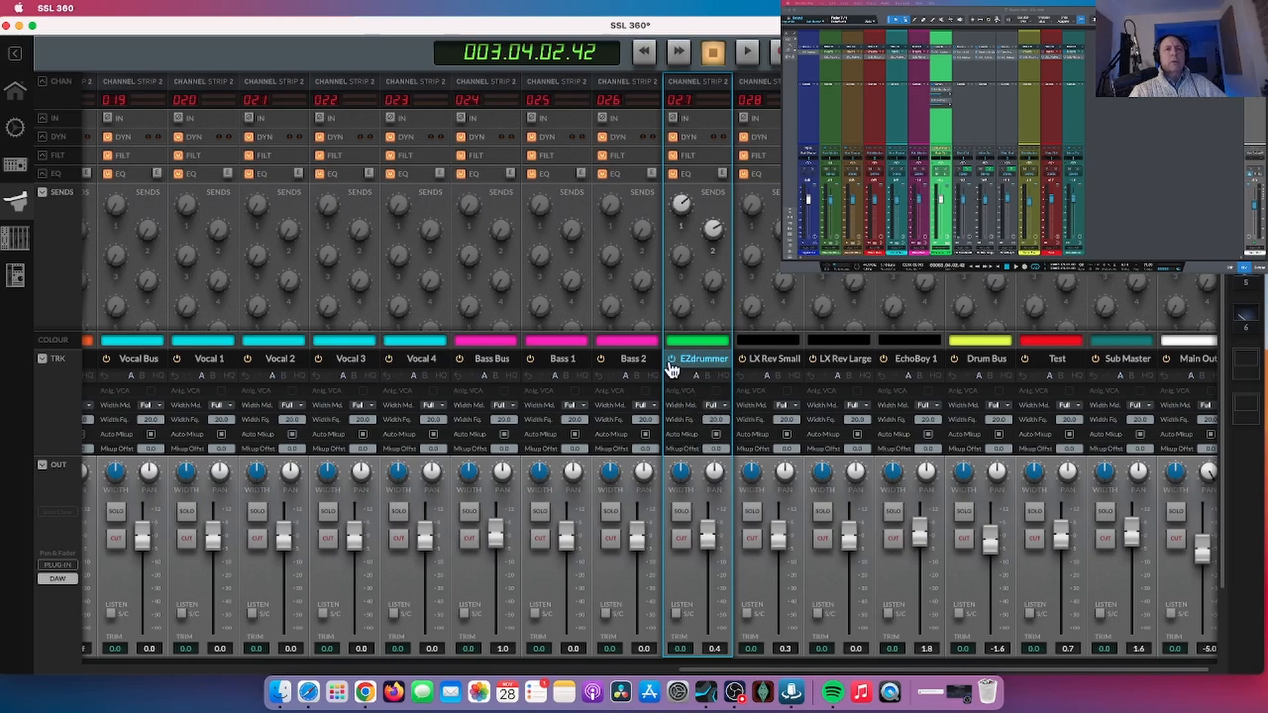
{"action": "left_click", "coordinate": [43, 360]}
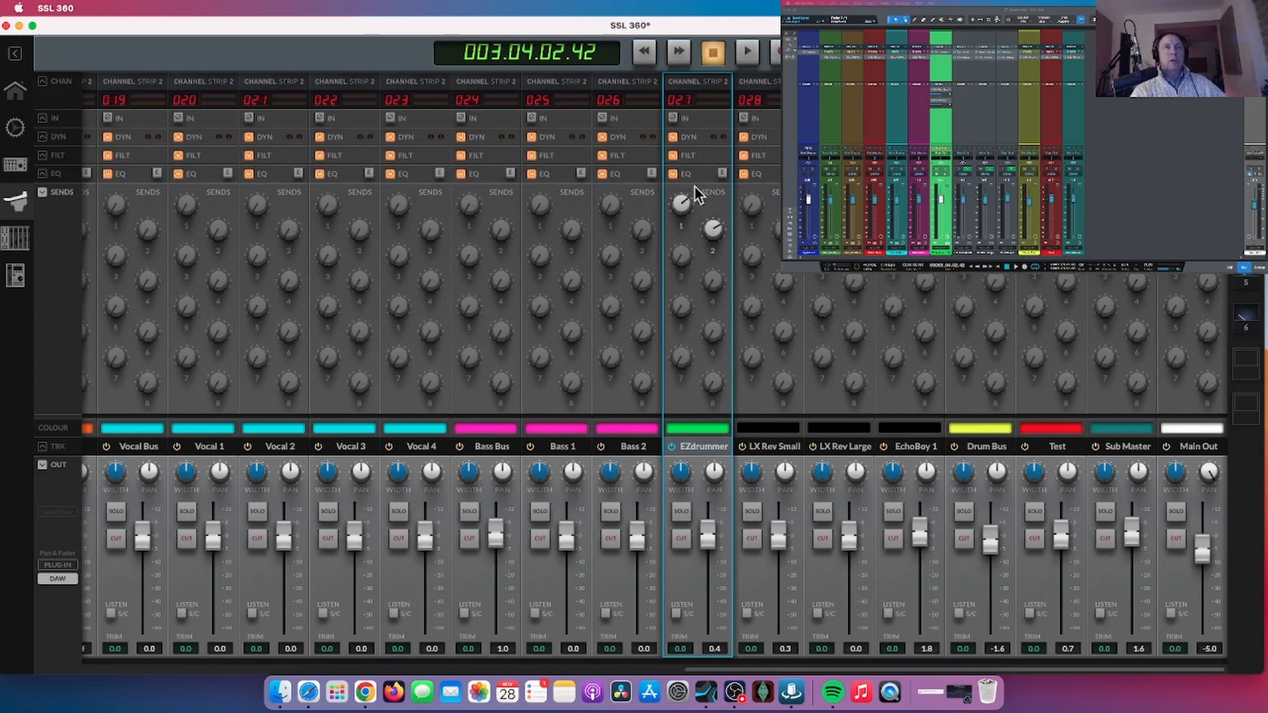
{"action": "mouse_move", "coordinate": [685, 206]}
{"action": "left_click_drag", "start_coordinate": [684, 195], "coordinate": [684, 198]}
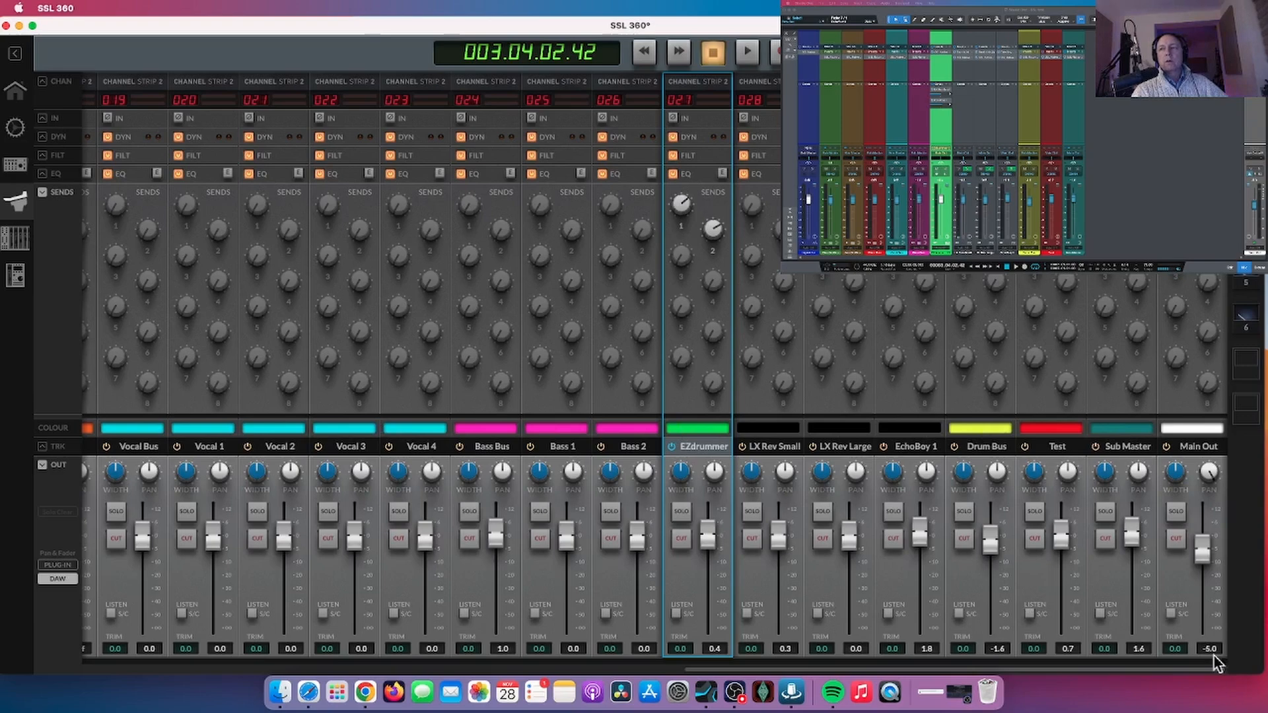
- Switch to the Studio One mixer and recolour the LX Rev Small channel, trying white and red before choosing a greyish blue
{"action": "left_click", "coordinate": [966, 226]}
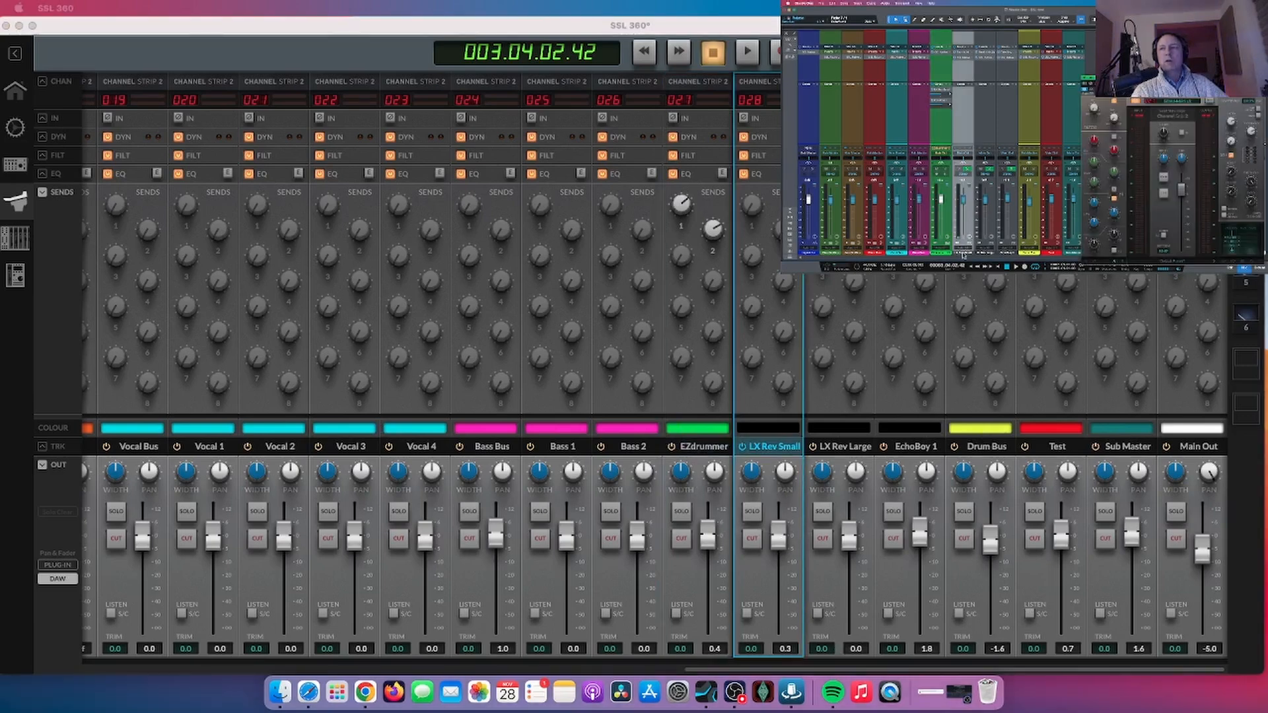
{"action": "left_click", "coordinate": [969, 256]}
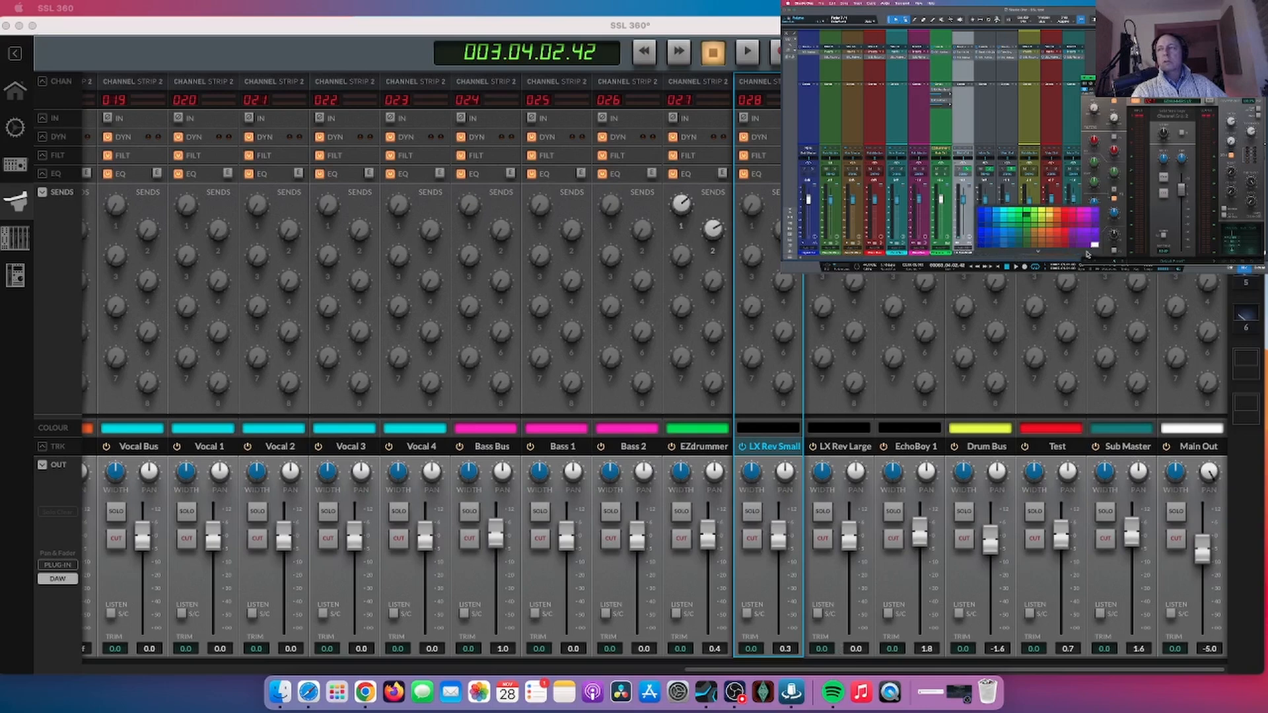
{"action": "left_click", "coordinate": [1095, 245]}
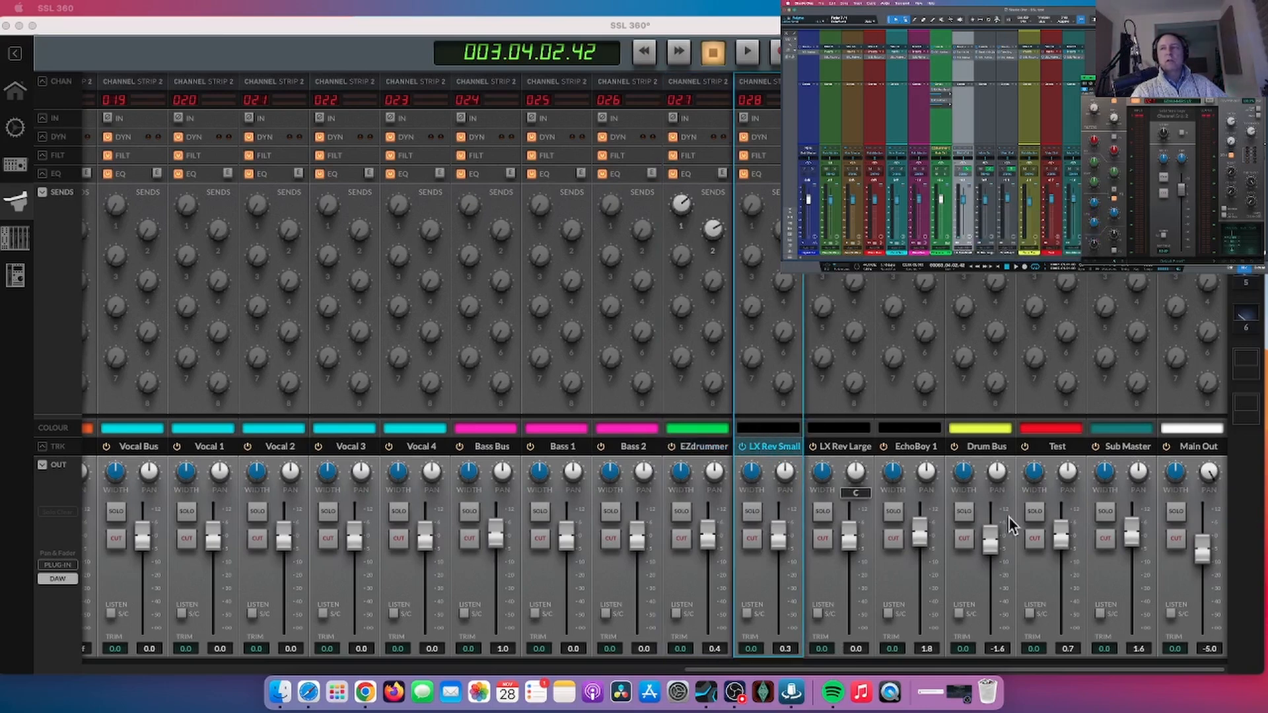
{"action": "left_click", "coordinate": [967, 255]}
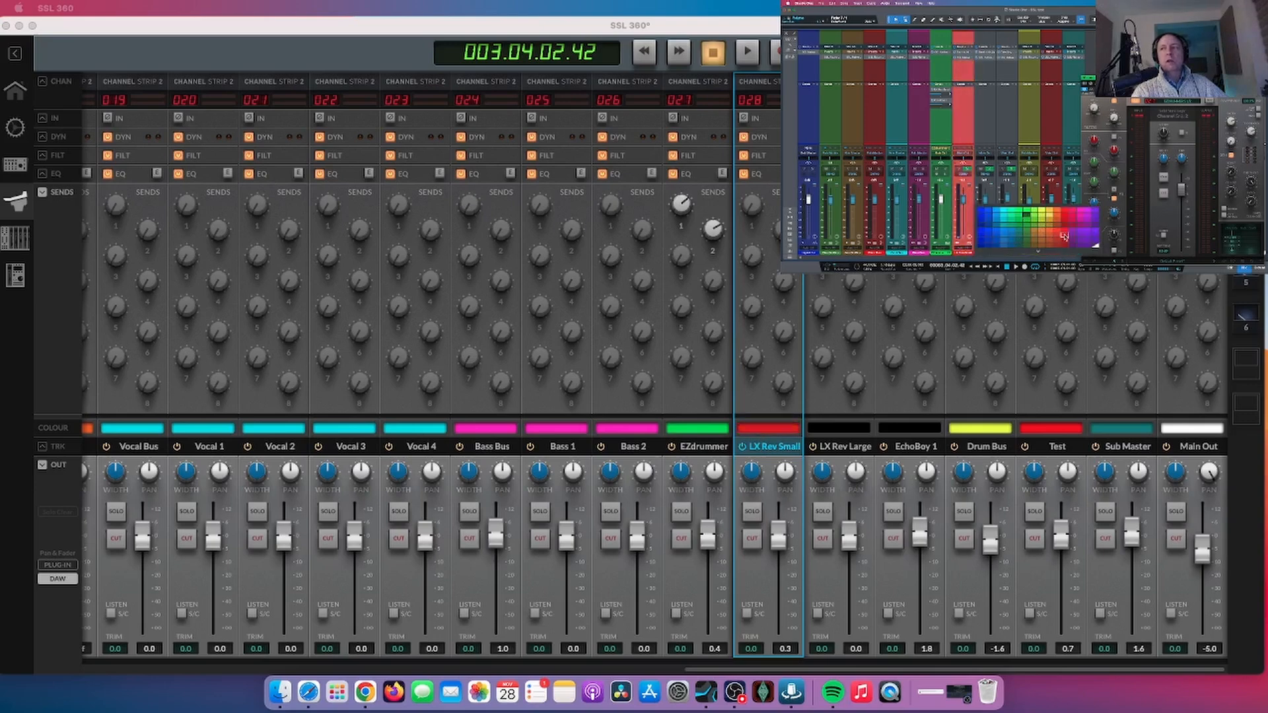
{"action": "left_click", "coordinate": [1098, 249]}
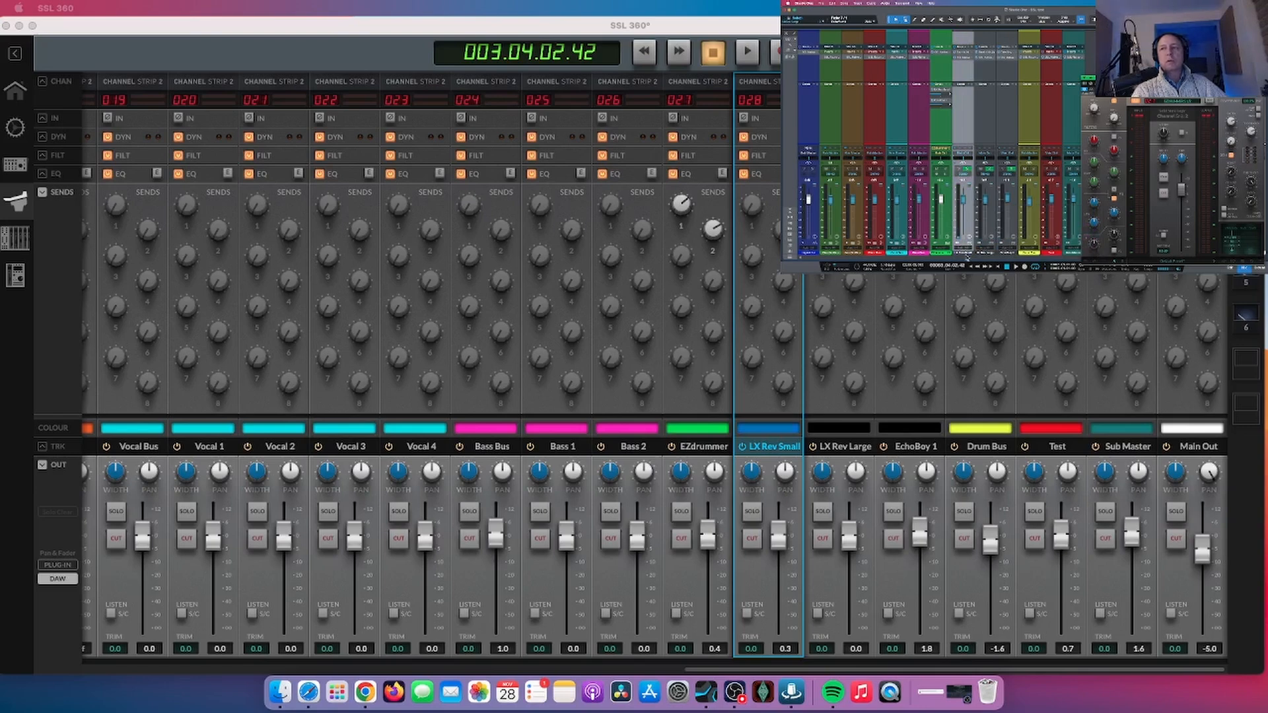
{"action": "left_click", "coordinate": [967, 257]}
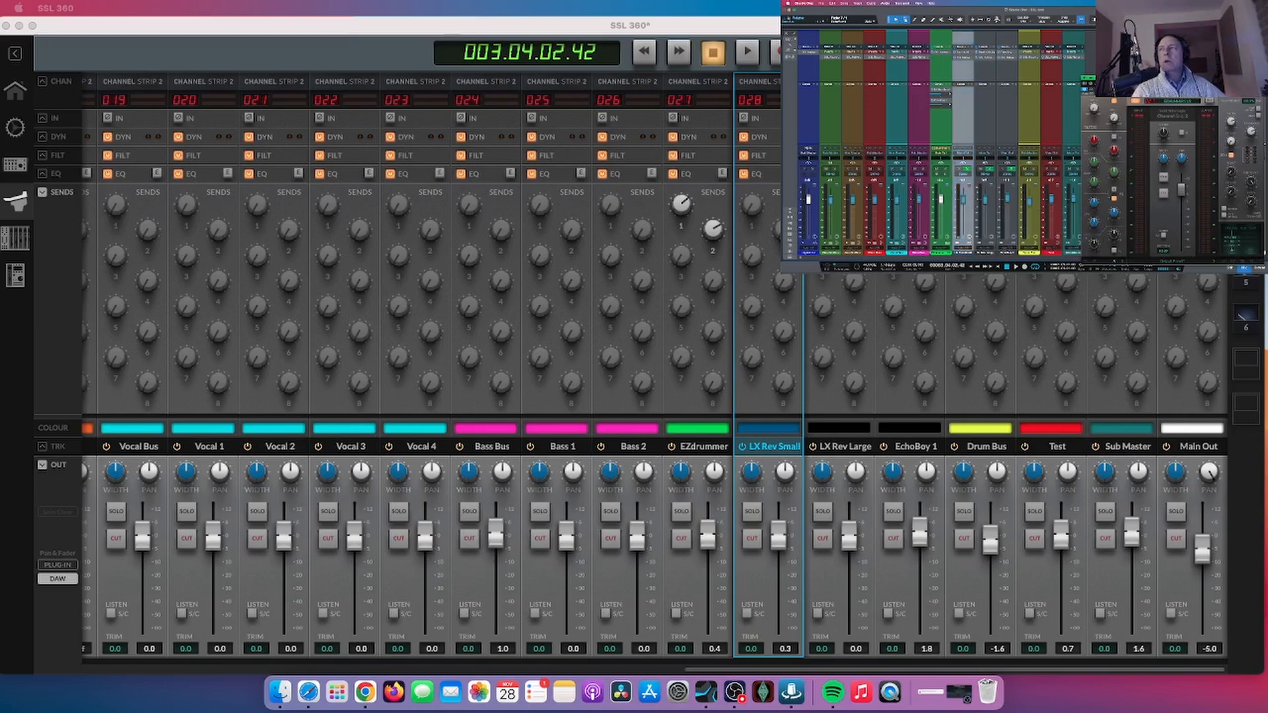
- Move the EZdrummer channel's SSL Native Channel Strip 2 plug-in window over the SSL 360 mixer, reopening it from Studio One once hidden
{"action": "left_click_drag", "start_coordinate": [1206, 78], "coordinate": [509, 143]}
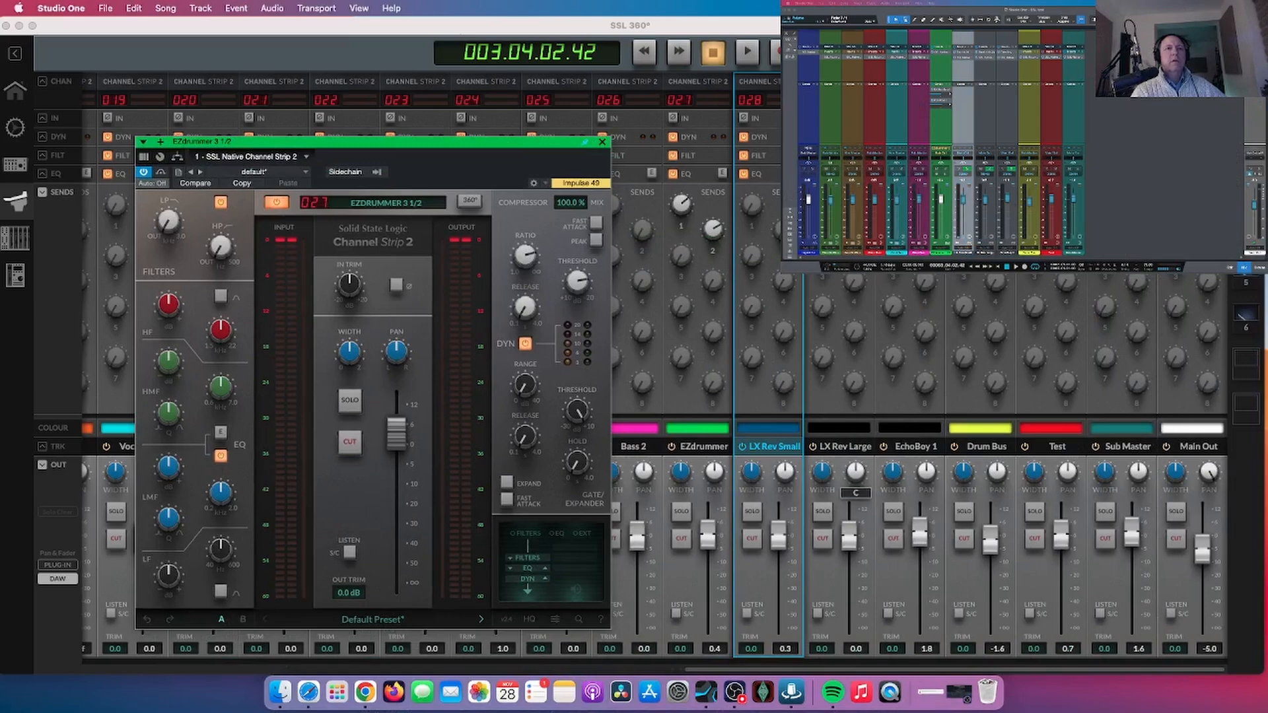
{"action": "left_click", "coordinate": [797, 279]}
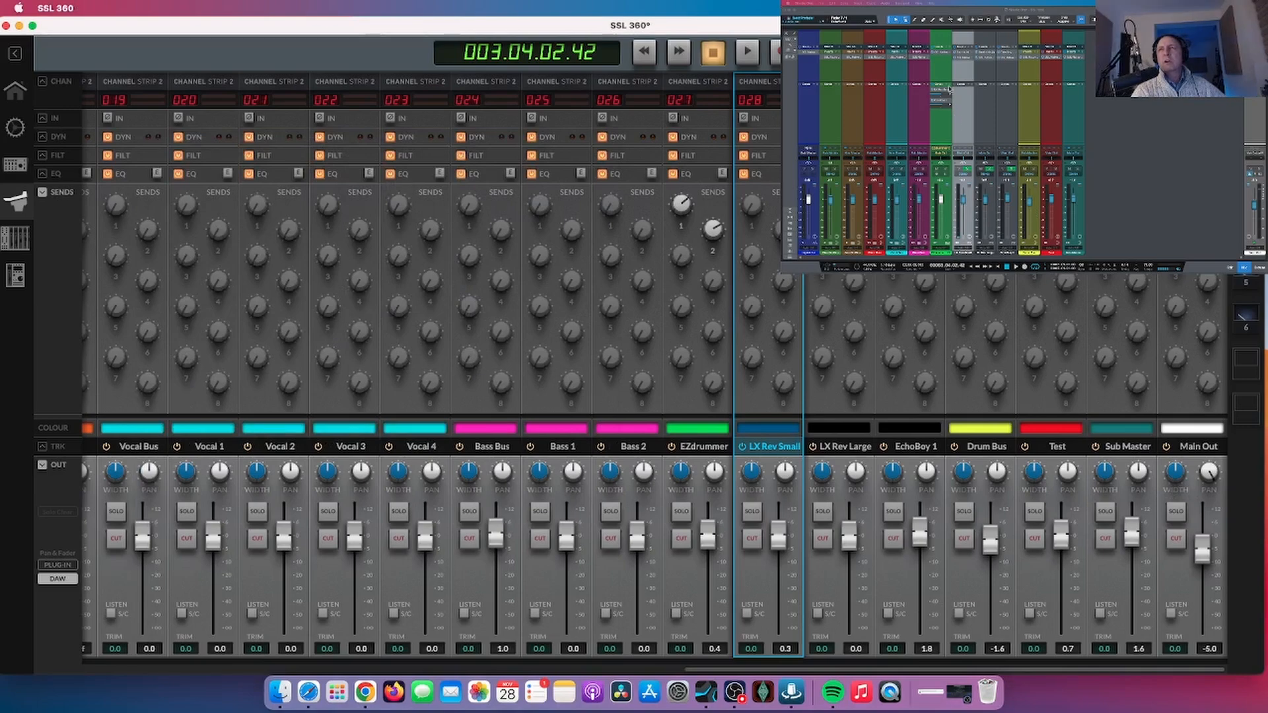
{"action": "double_click", "coordinate": [944, 56]}
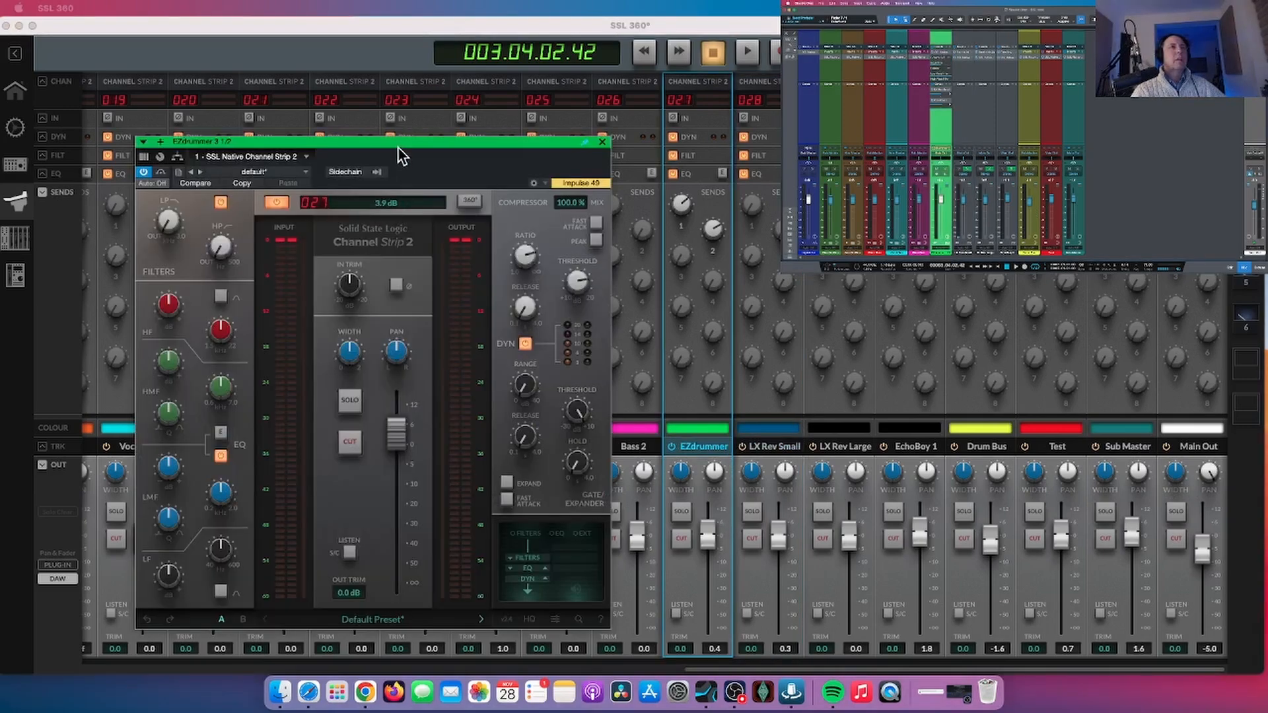
{"action": "left_click_drag", "start_coordinate": [398, 147], "coordinate": [391, 154]}
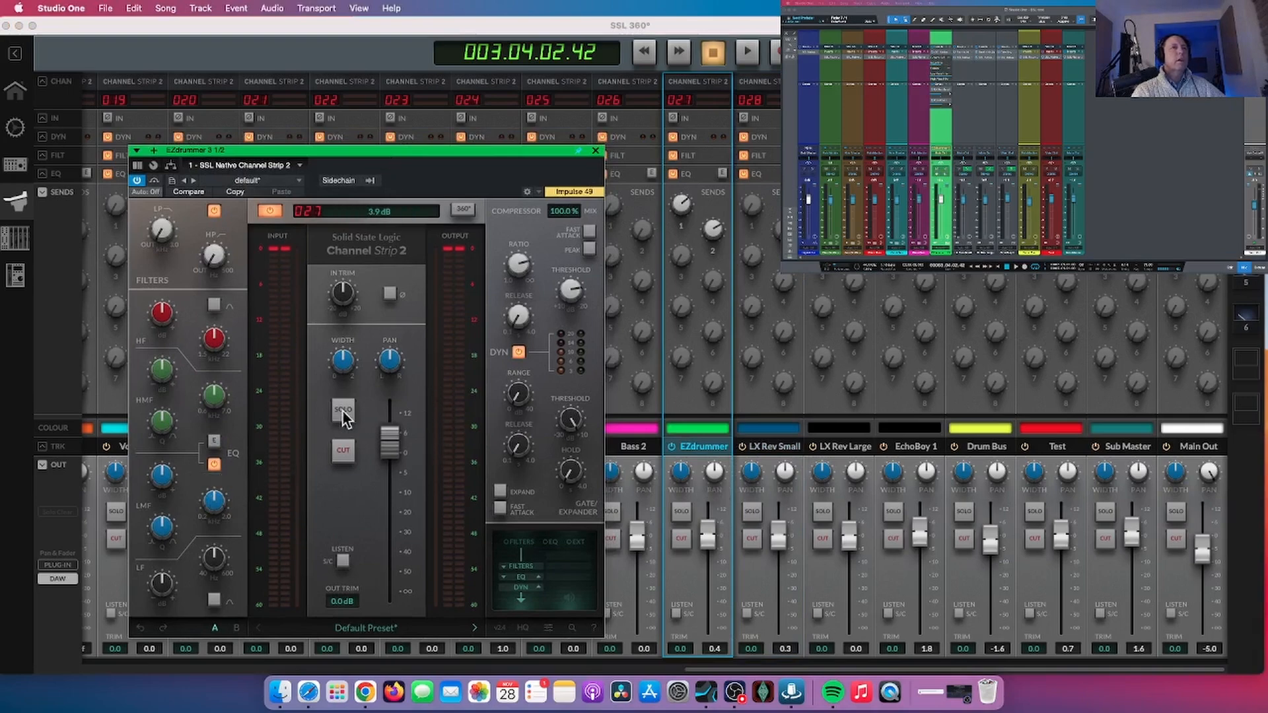
- Replace the expanded Sends section with the EQ section and reopen the EZdrummer plug-in to compare its EQ controls with the mixer
{"action": "left_click", "coordinate": [42, 191]}
{"action": "left_click", "coordinate": [42, 174]}
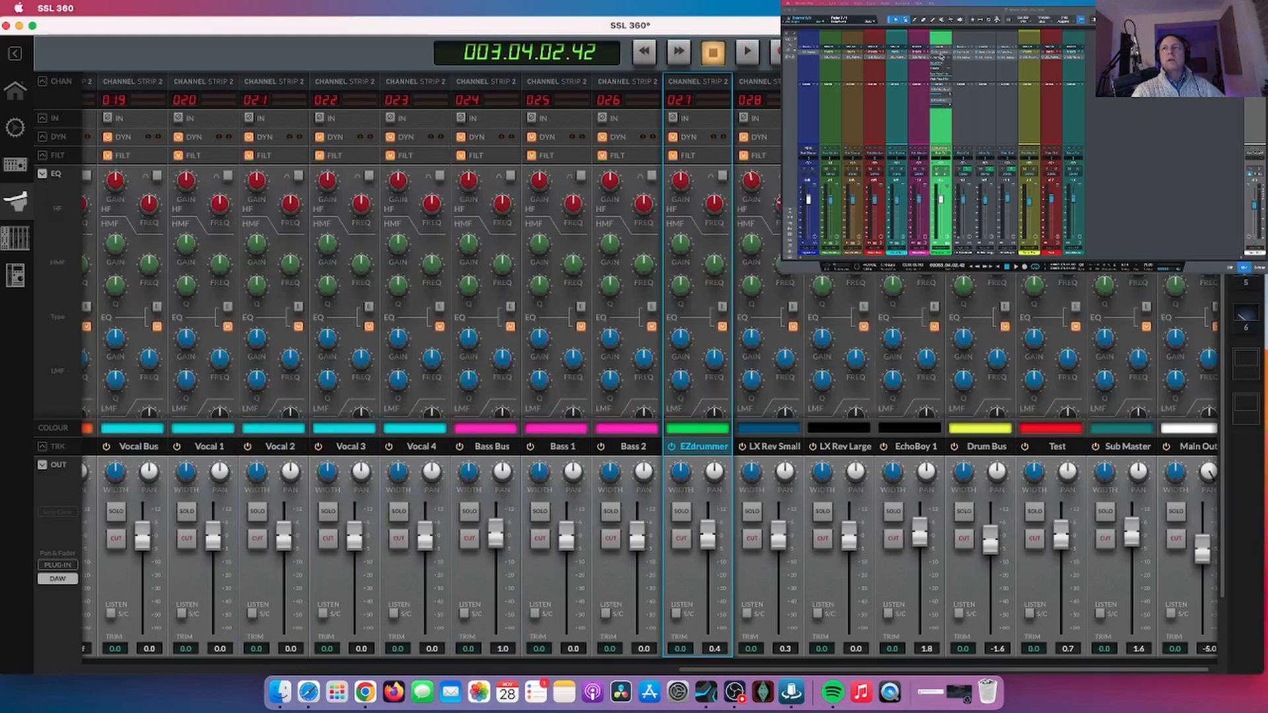
{"action": "left_click", "coordinate": [941, 66]}
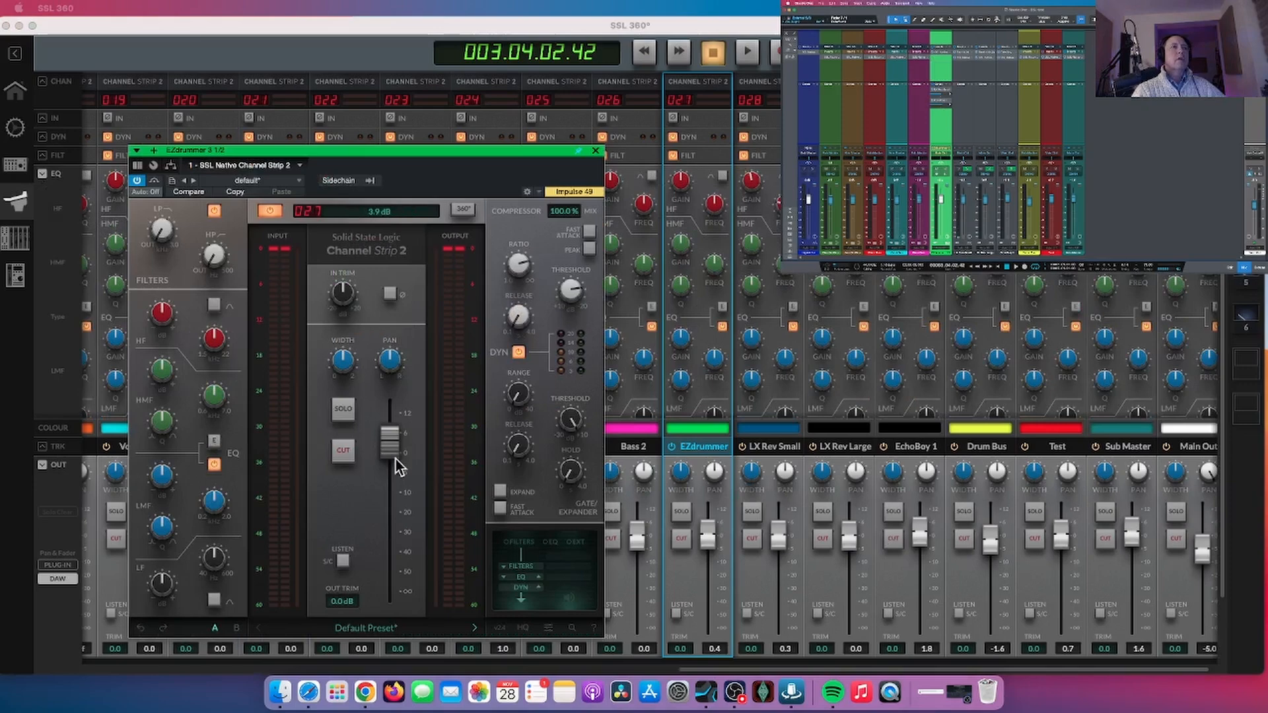
{"action": "left_click_drag", "start_coordinate": [163, 366], "coordinate": [173, 327]}
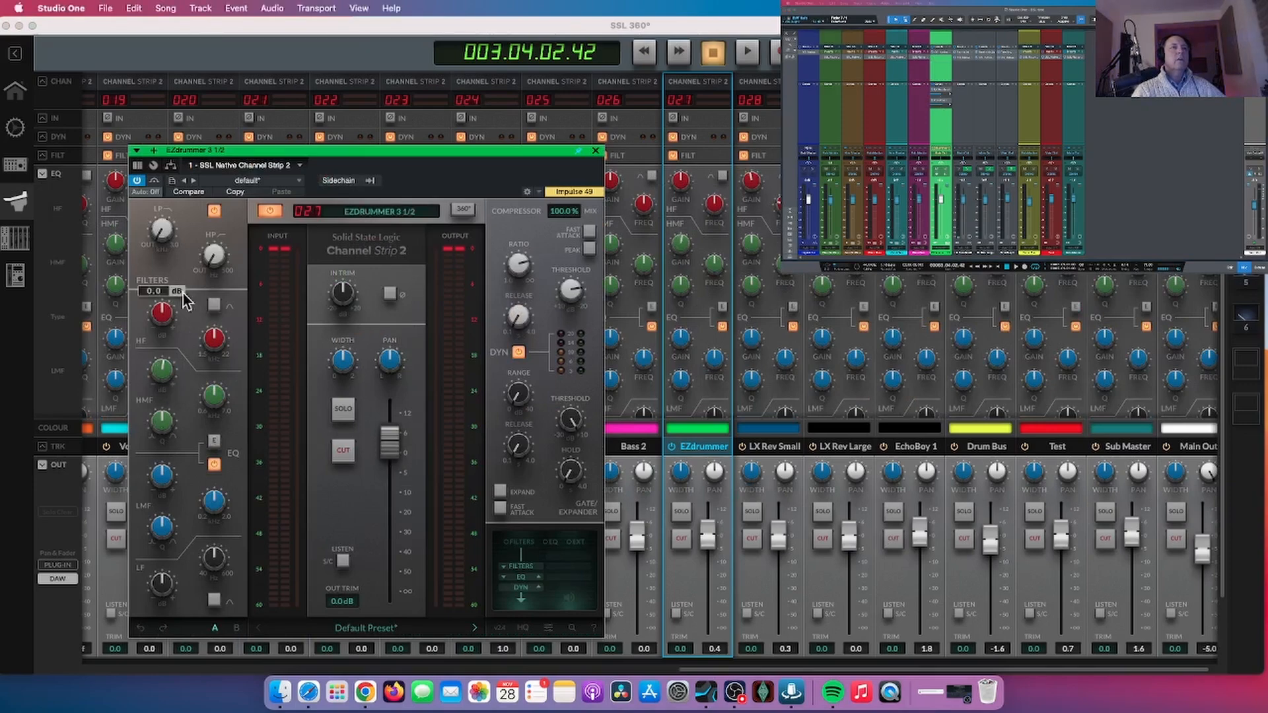
{"action": "left_click_drag", "start_coordinate": [164, 244], "coordinate": [153, 165]}
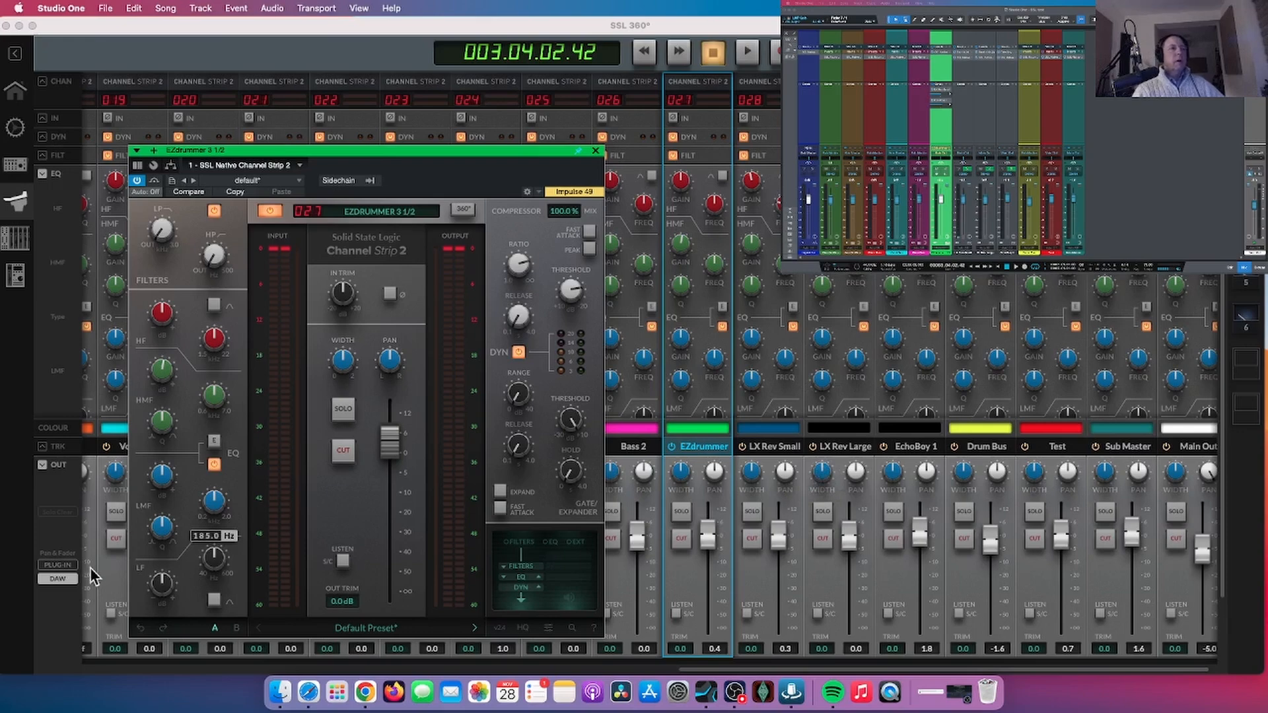
- Switch pan and fader control to PLUG-IN mode, and set the EZdrummer plug-in's fader to 4.2 dB and its pan to -9
{"action": "left_click", "coordinate": [58, 565]}
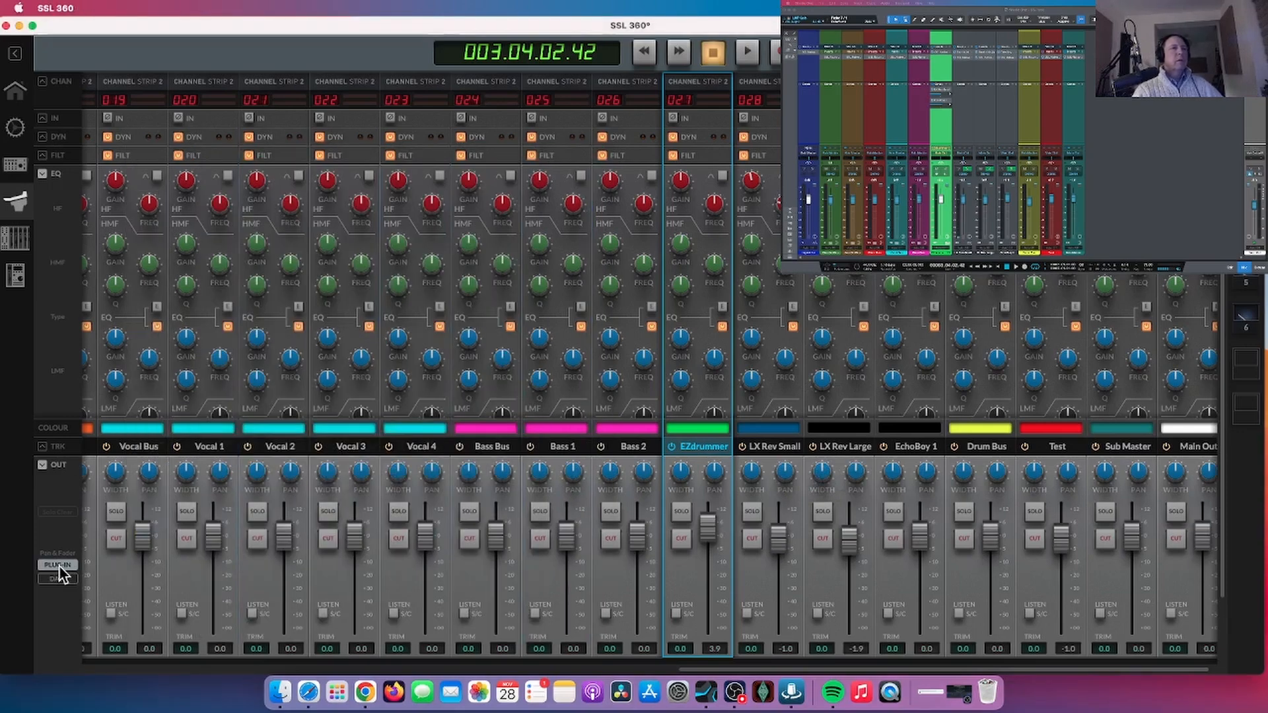
{"action": "left_click", "coordinate": [939, 53]}
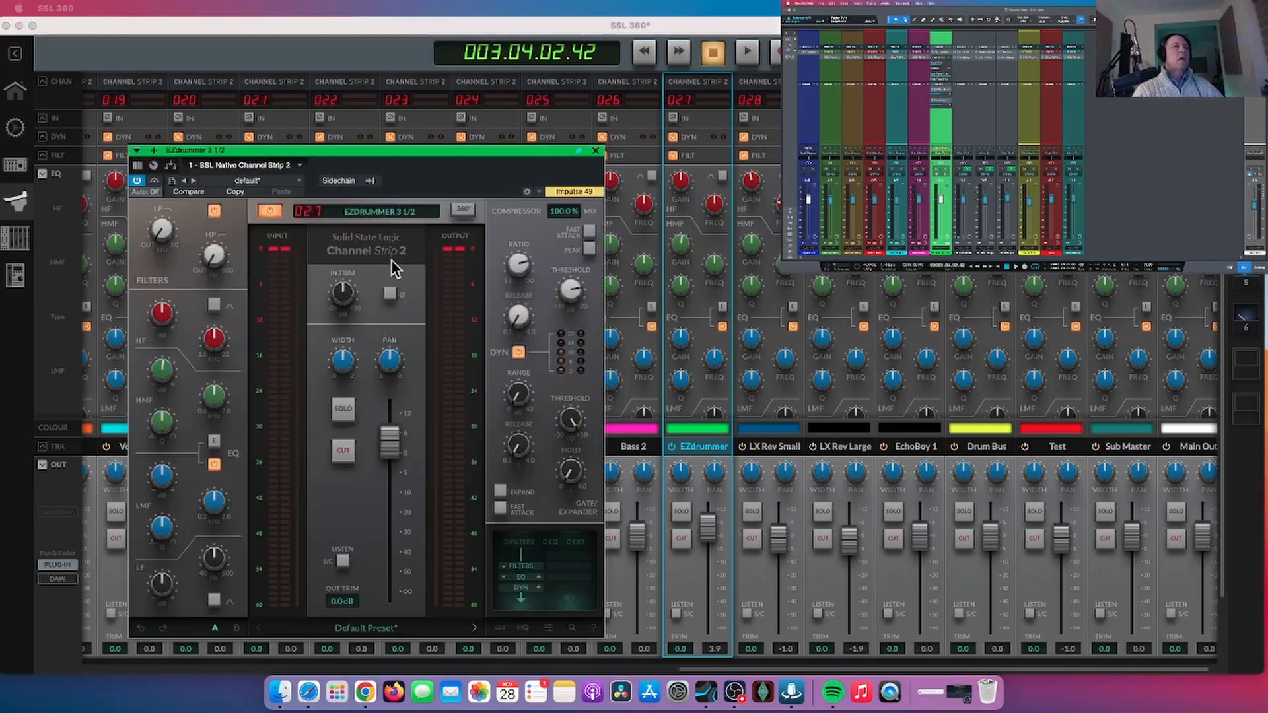
{"action": "mouse_move", "coordinate": [390, 444]}
{"action": "left_mouse_down"}
{"action": "mouse_move", "coordinate": [391, 470]}
{"action": "mouse_move", "coordinate": [391, 444]}
{"action": "left_mouse_up"}
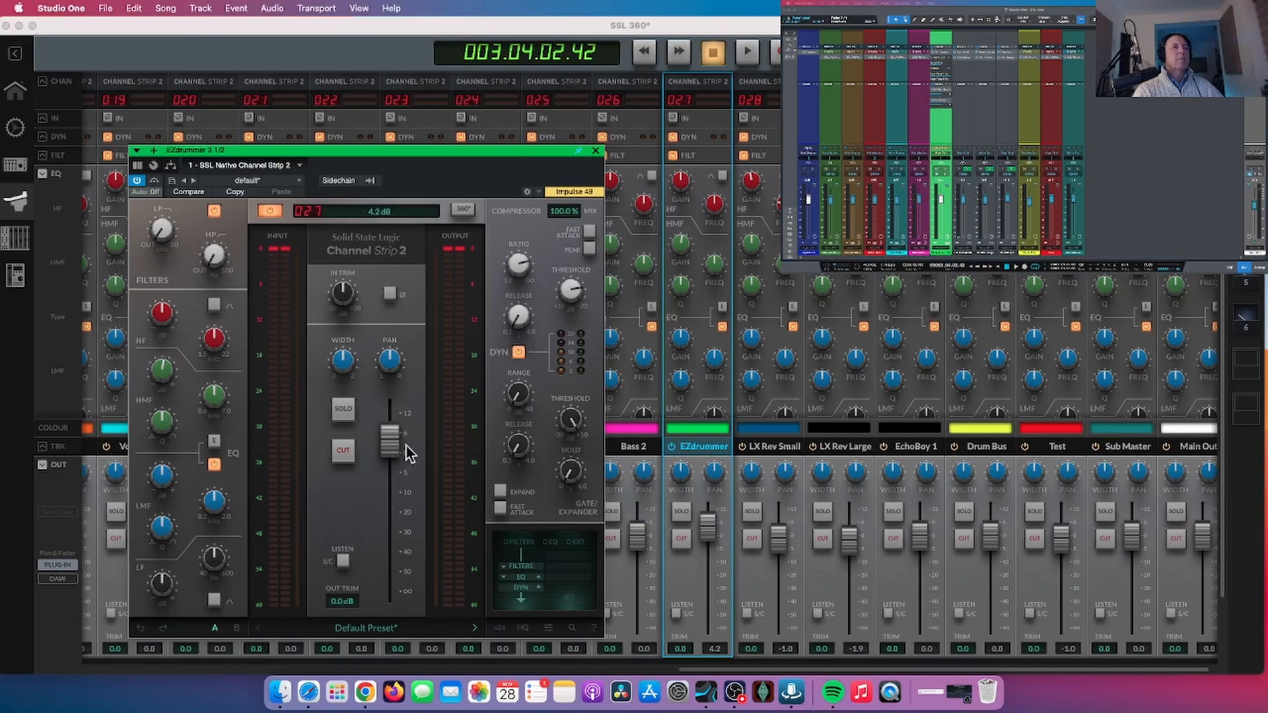
{"action": "mouse_move", "coordinate": [386, 365]}
{"action": "left_mouse_down"}
{"action": "mouse_move", "coordinate": [393, 305]}
{"action": "mouse_move", "coordinate": [375, 358]}
{"action": "left_mouse_up"}
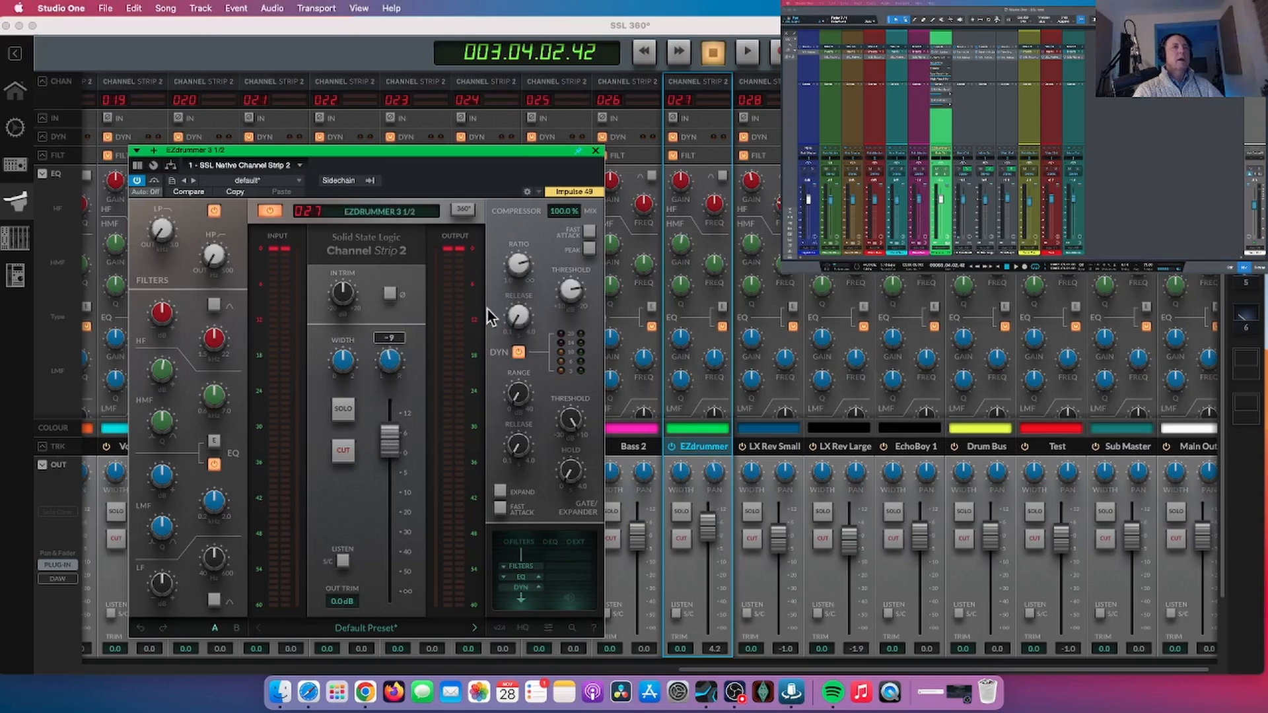
{"action": "left_click", "coordinate": [687, 290]}
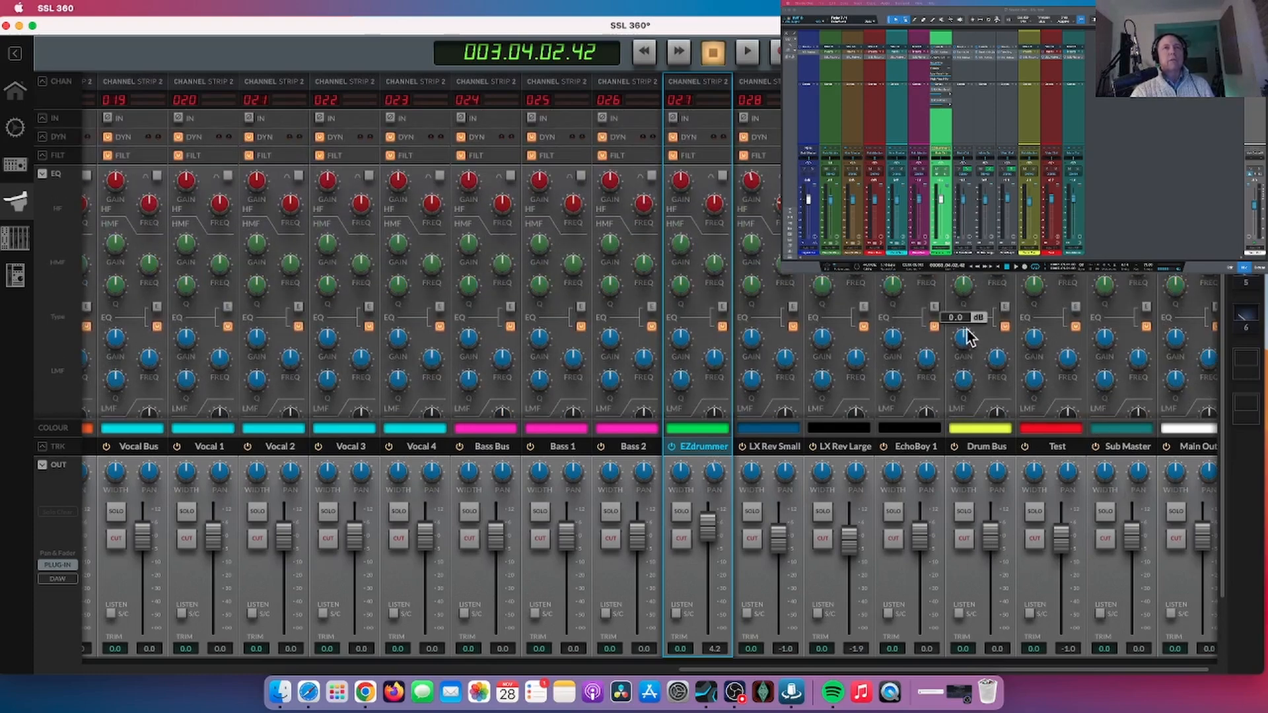
{"action": "scroll", "coordinate": [965, 333], "scroll_direction": "down", "scroll_amount": 2}
{"action": "scroll", "coordinate": [964, 334], "scroll_direction": "up", "scroll_amount": 2}
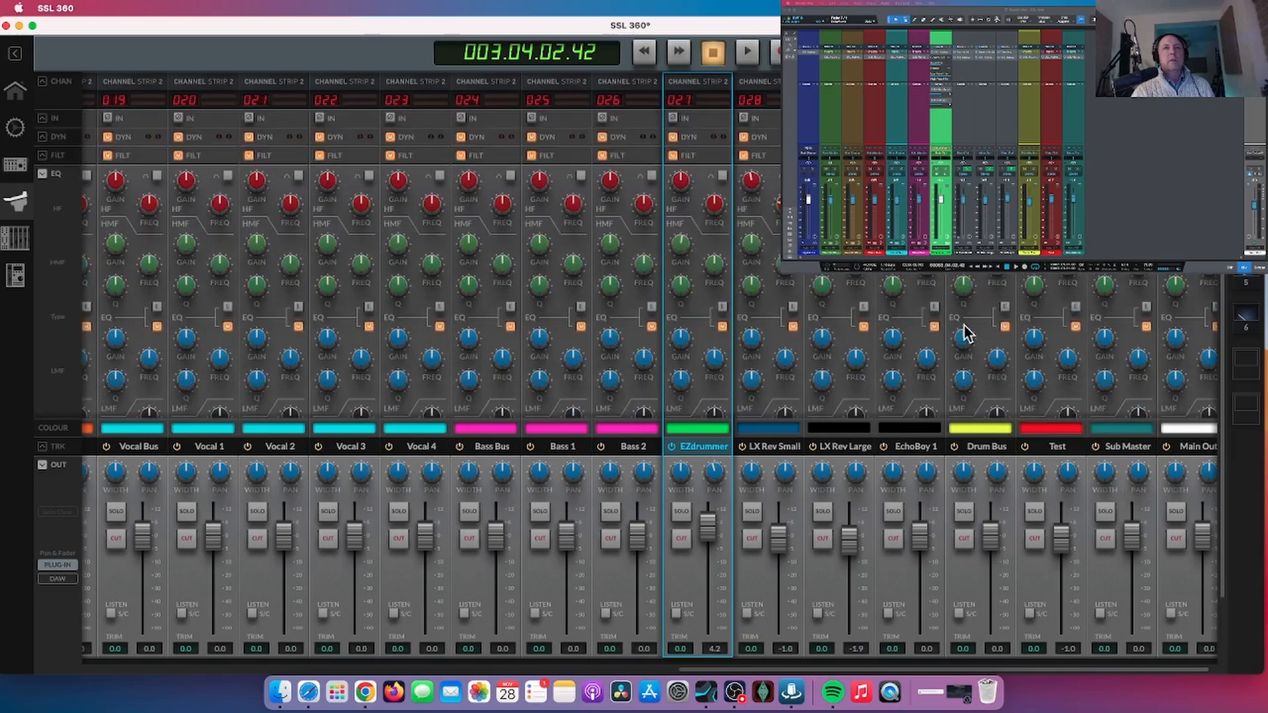